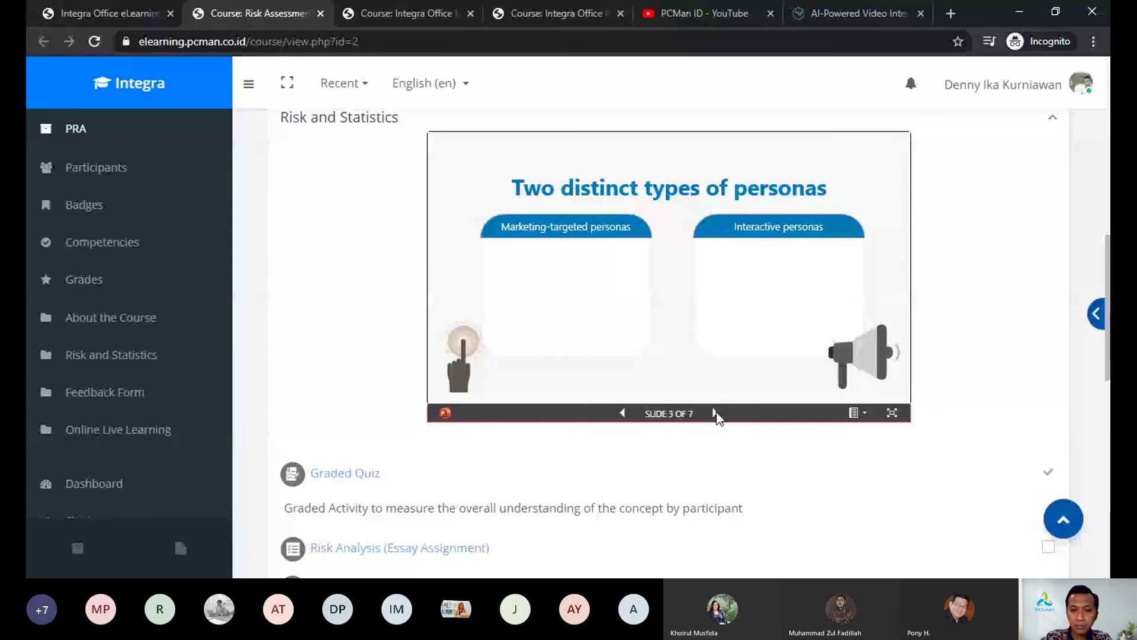
Step: Advance the Risk and Statistics presentation to slide 4 and display its download, print and embed options
{"action": "left_click", "coordinate": [715, 414]}
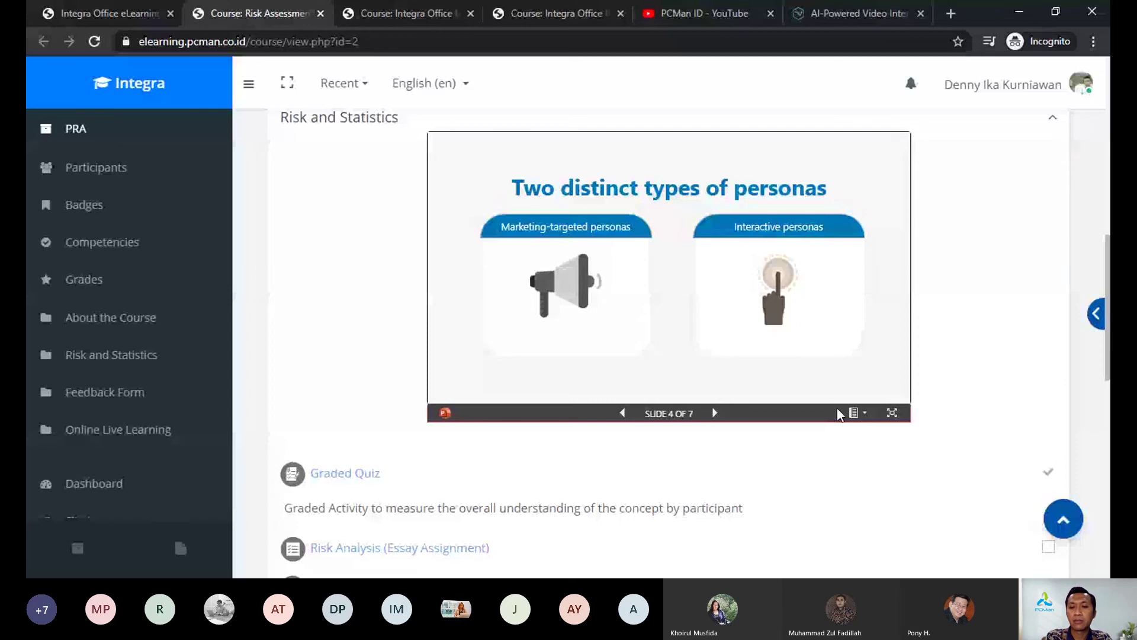
{"action": "left_click", "coordinate": [857, 414]}
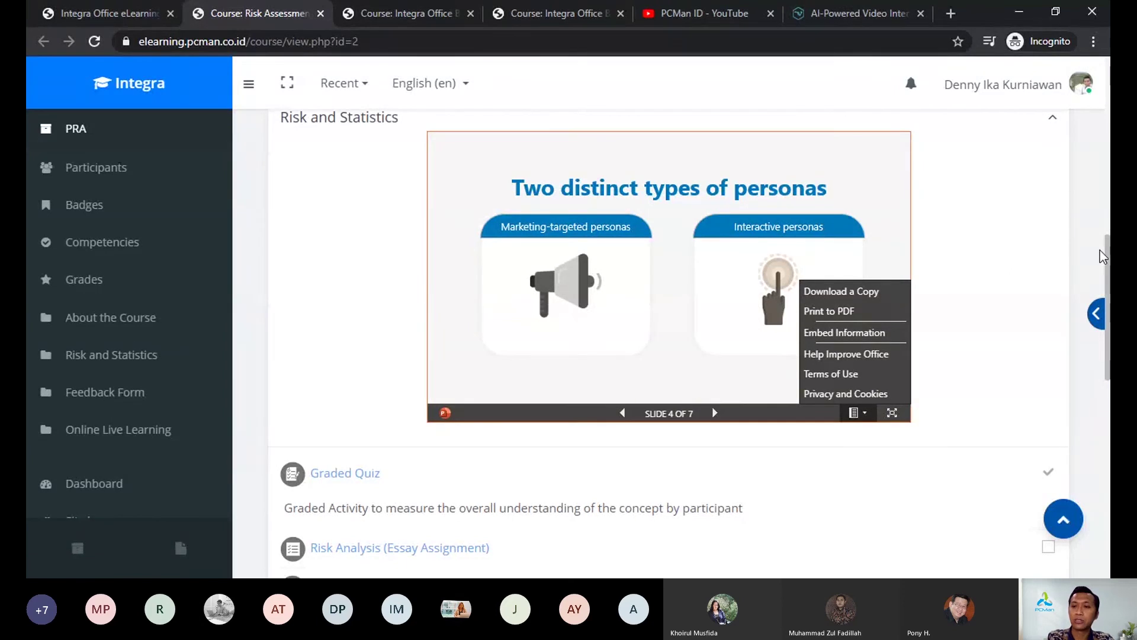
Step: Open the Risk Analysis (Essay Assignment), review the list of all submissions, and return to the course page
{"action": "left_click_drag", "start_coordinate": [1107, 252], "coordinate": [1107, 323]}
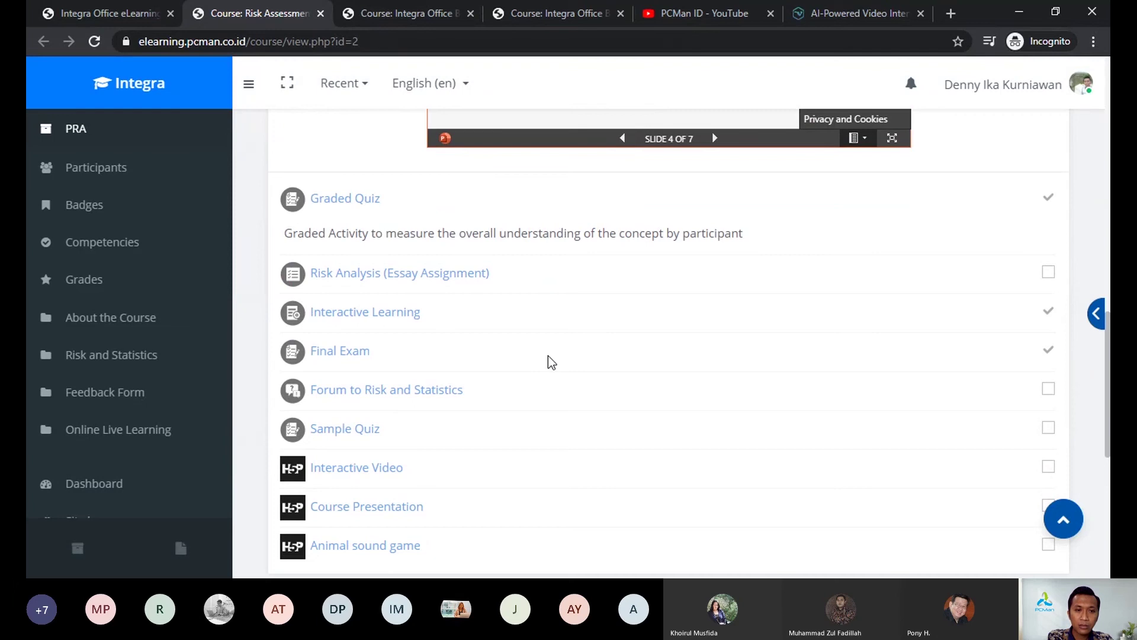
{"action": "left_click", "coordinate": [444, 276]}
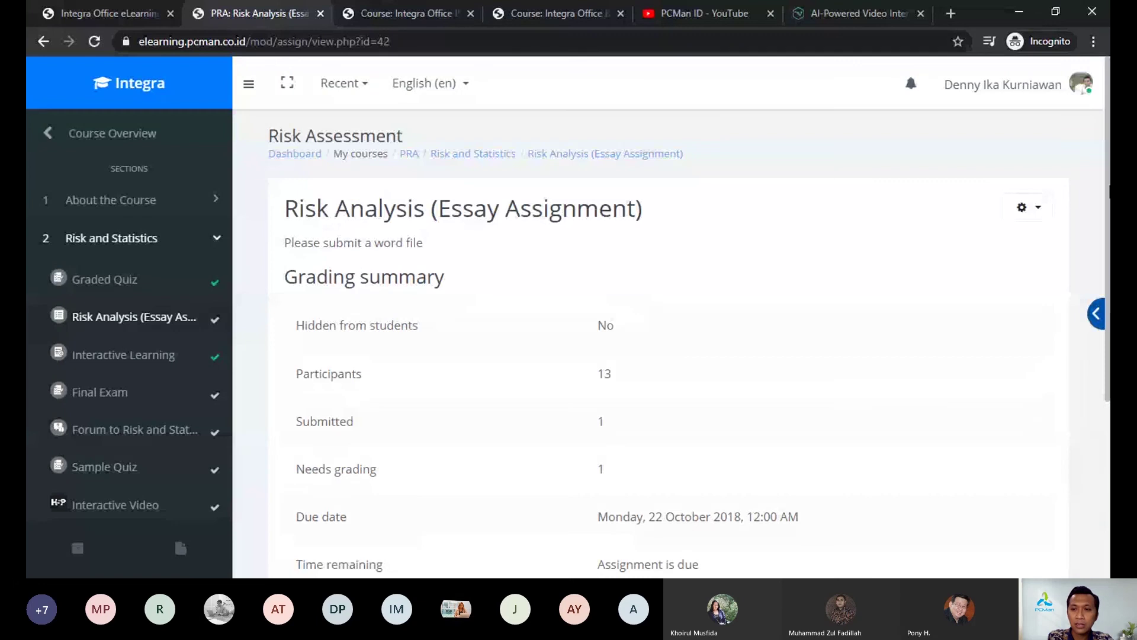
{"action": "scroll", "coordinate": [668, 326], "scroll_direction": "down", "scroll_amount": 5}
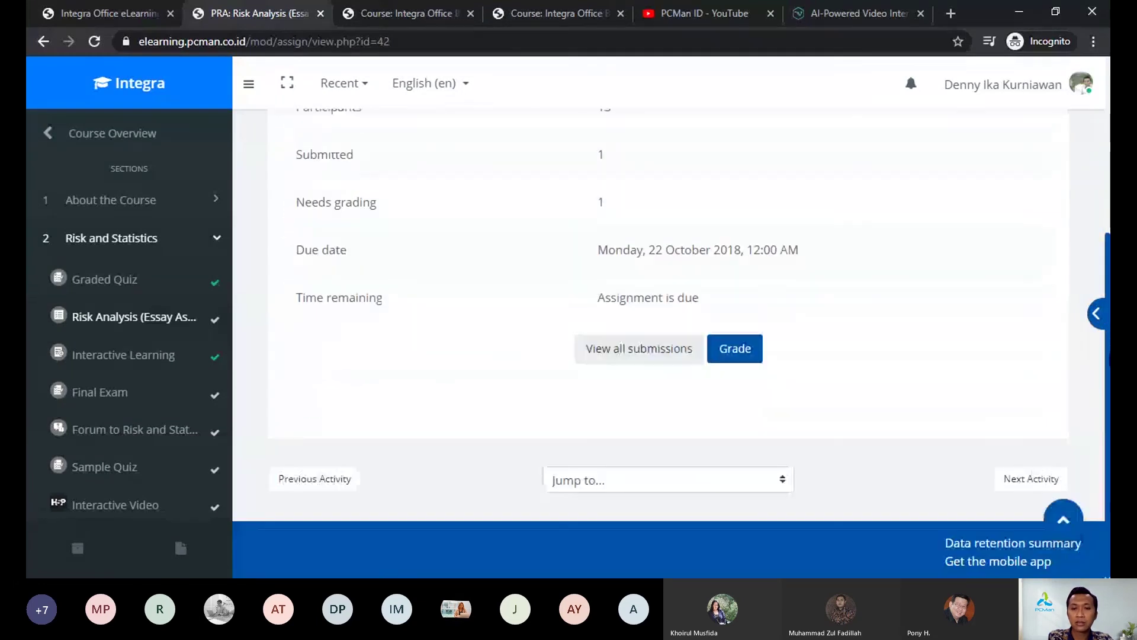
{"action": "left_click", "coordinate": [620, 353]}
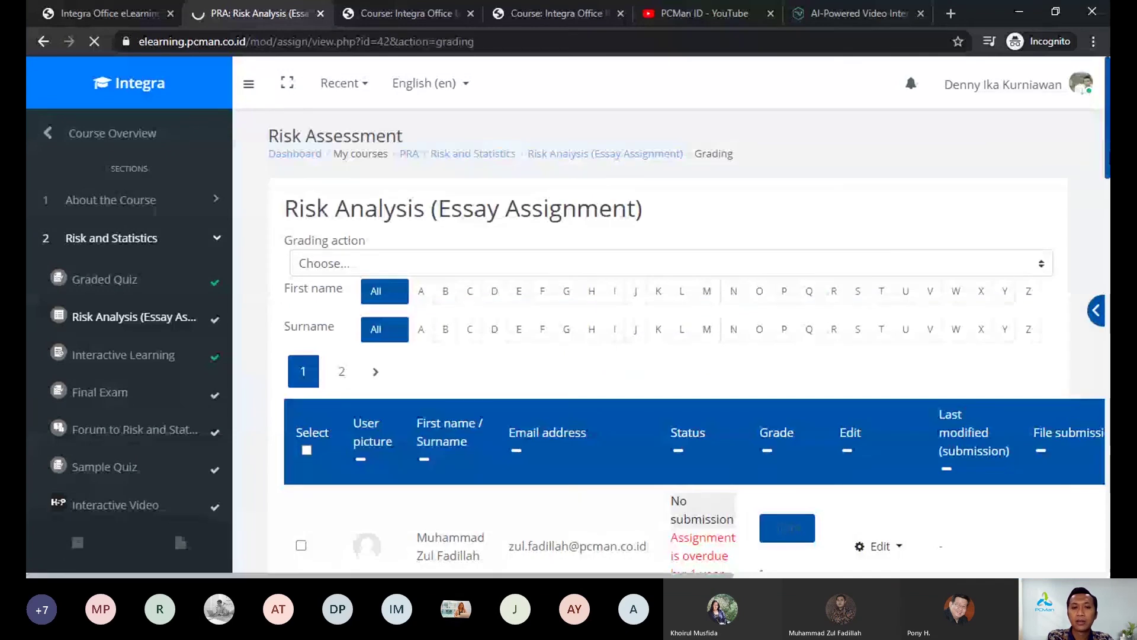
{"action": "left_click_drag", "start_coordinate": [1108, 160], "coordinate": [1109, 196]}
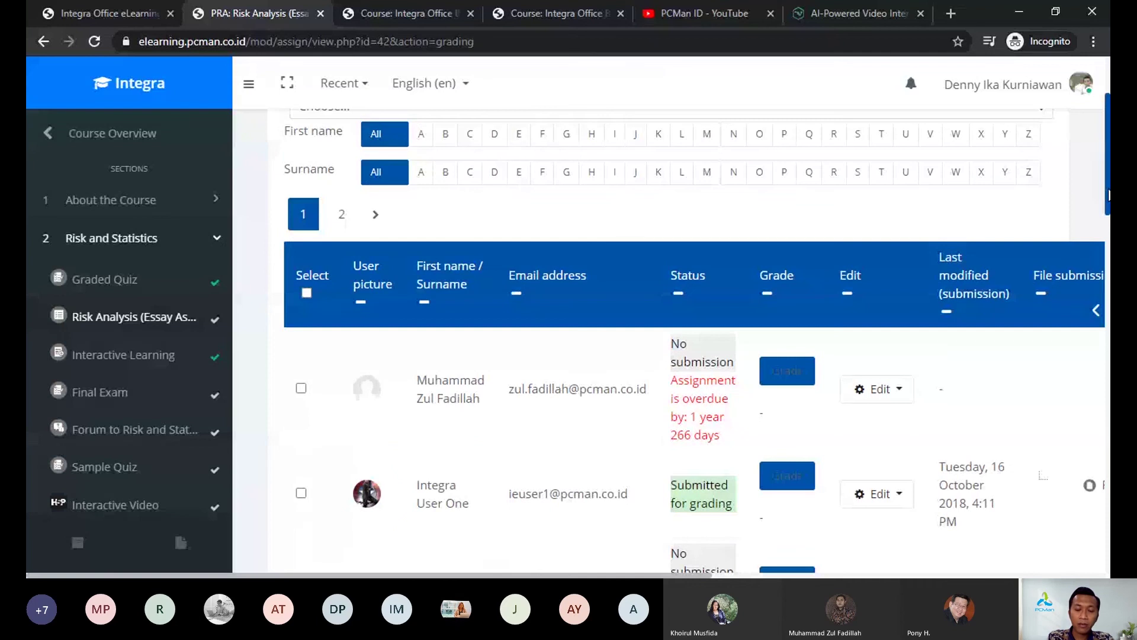
{"action": "left_click_drag", "start_coordinate": [1109, 195], "coordinate": [1109, 161]}
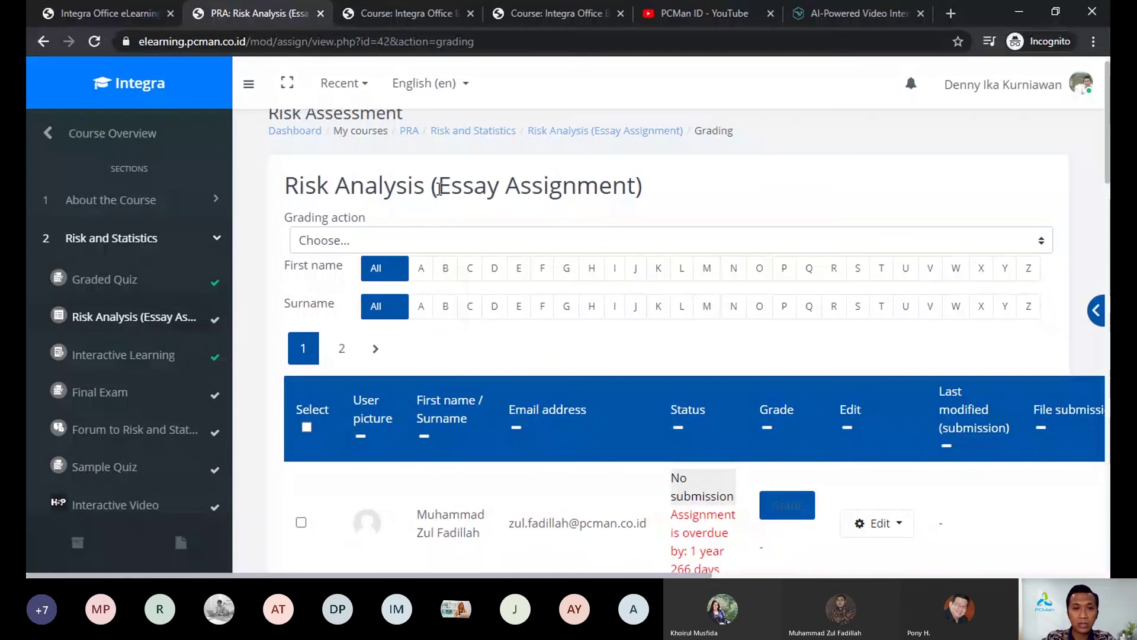
{"action": "left_click", "coordinate": [42, 42]}
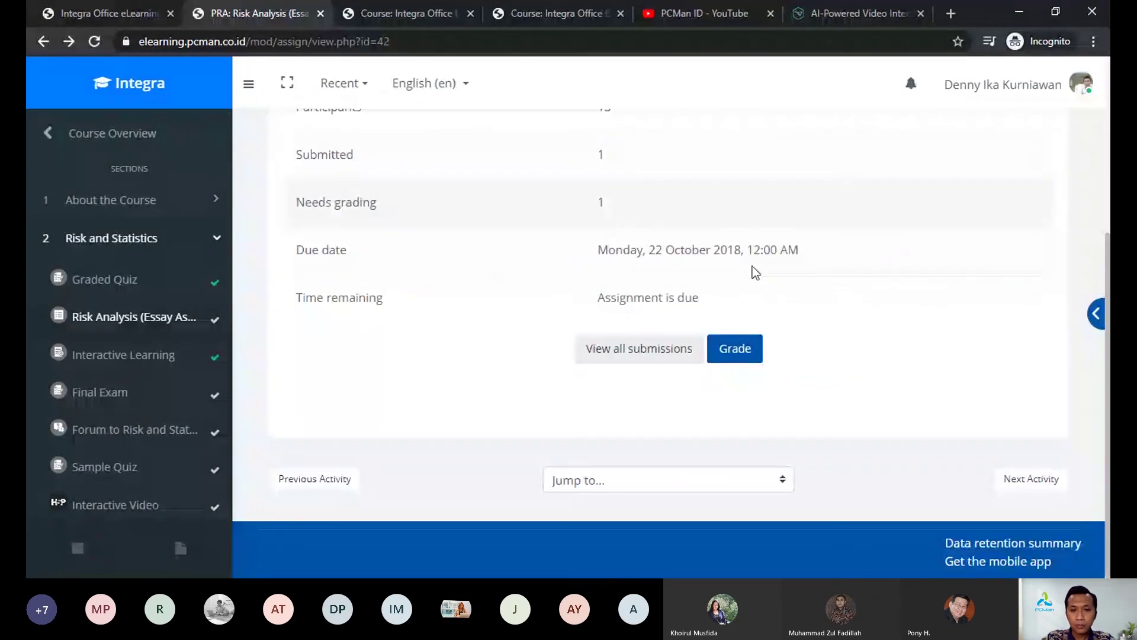
{"action": "left_click", "coordinate": [42, 41]}
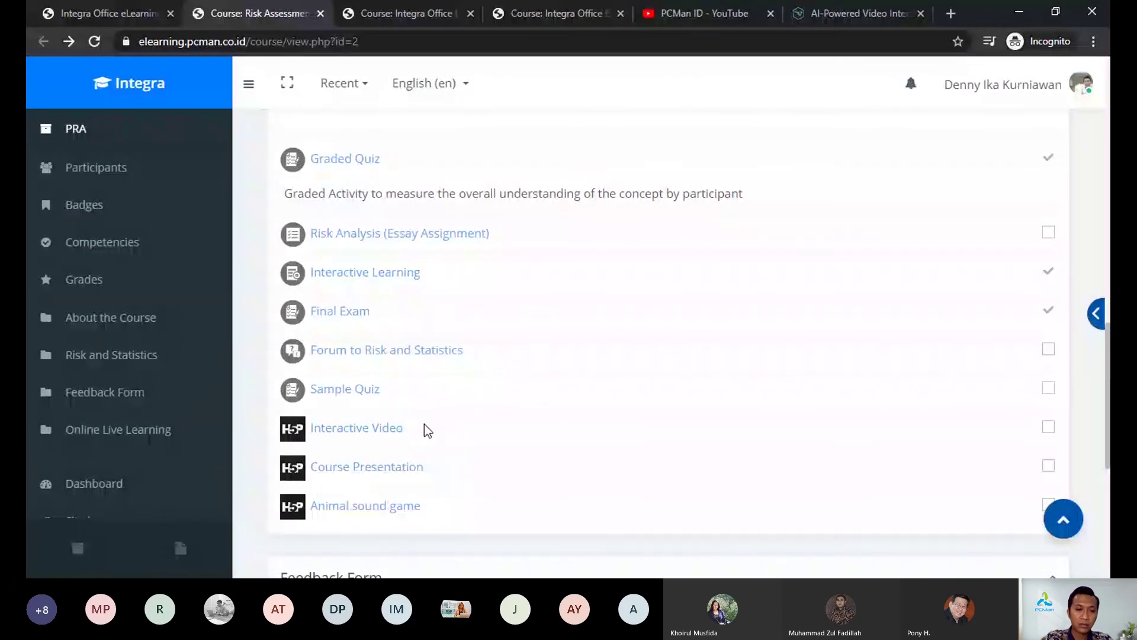
Step: Open the Interactive Video activity in a new browser tab and play the video up to 0:06
{"action": "right_click", "coordinate": [366, 432]}
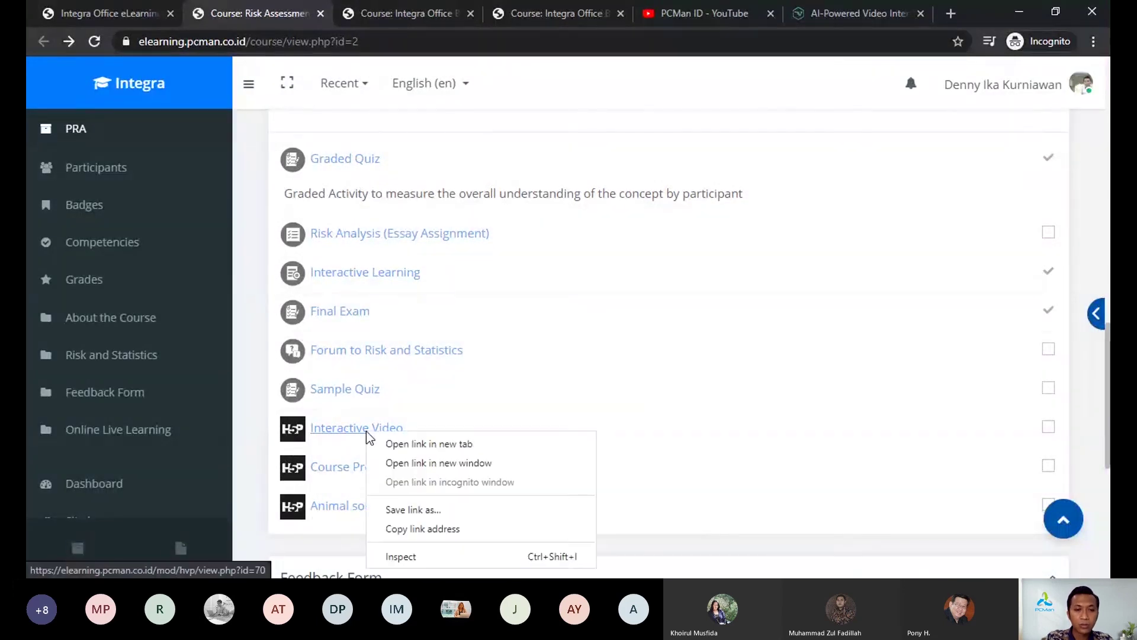
{"action": "left_click", "coordinate": [396, 445]}
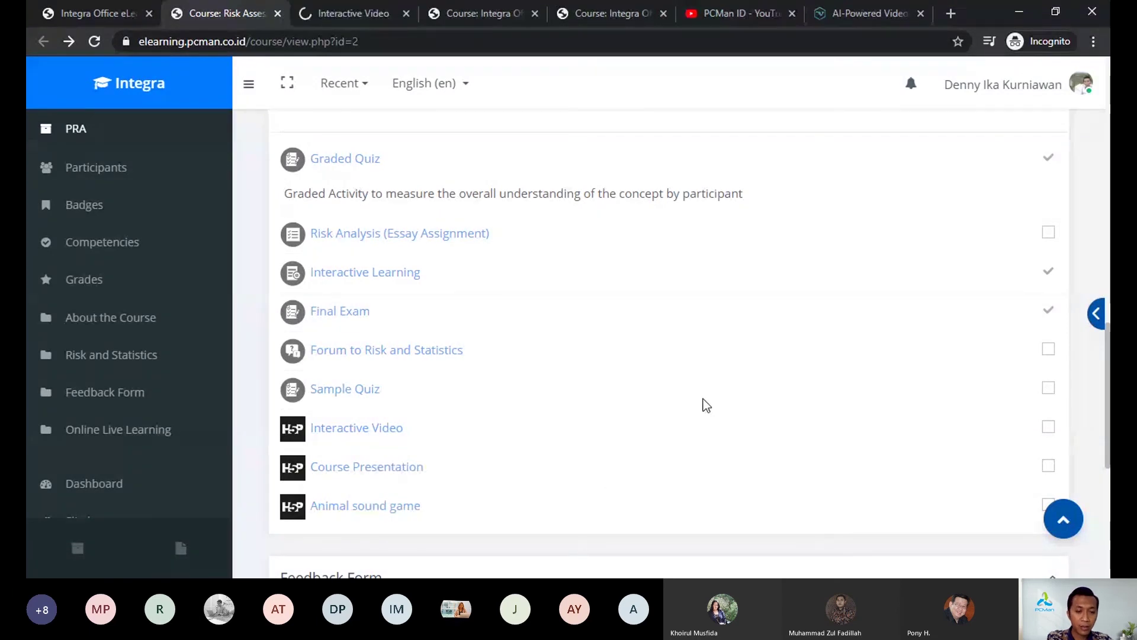
{"action": "left_click", "coordinate": [356, 8]}
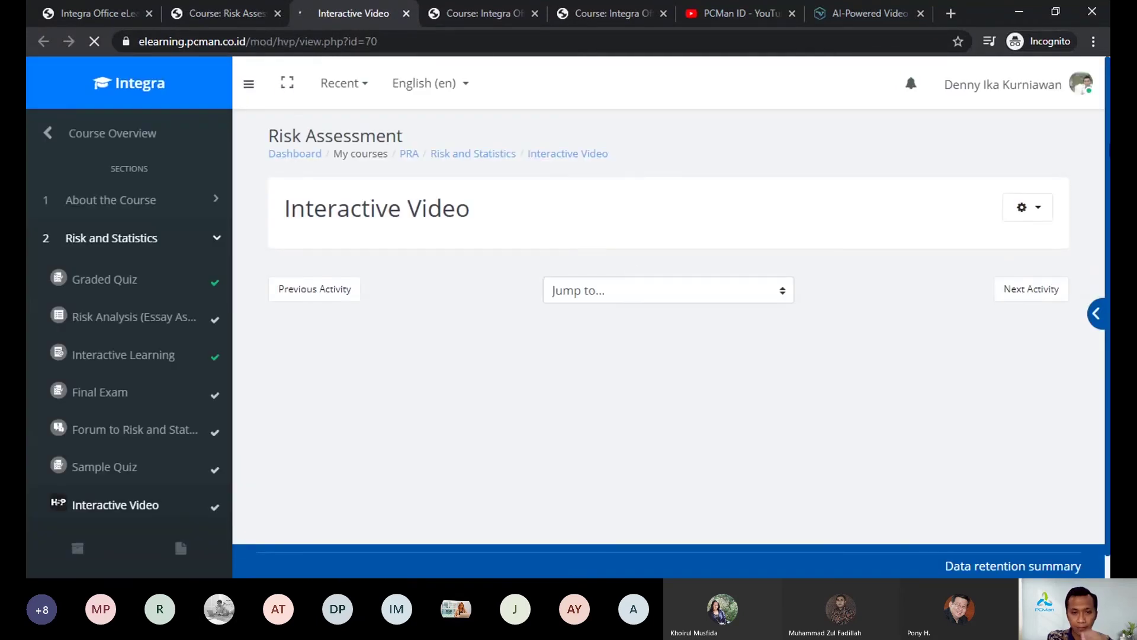
{"action": "scroll", "coordinate": [609, 315], "scroll_direction": "down", "scroll_amount": 2}
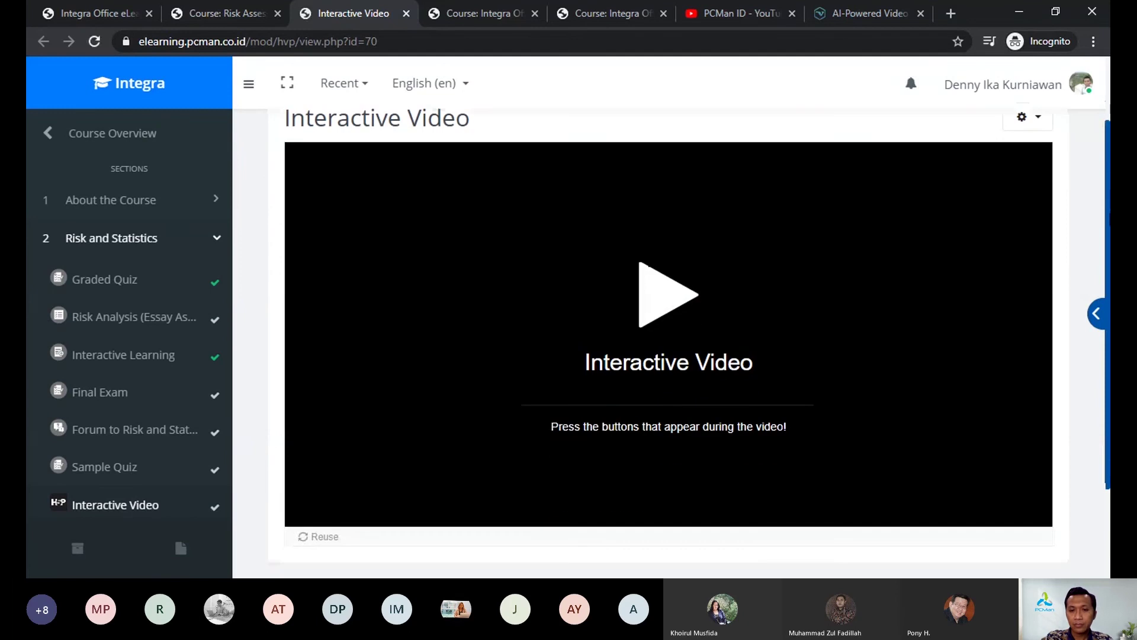
{"action": "left_click", "coordinate": [664, 312]}
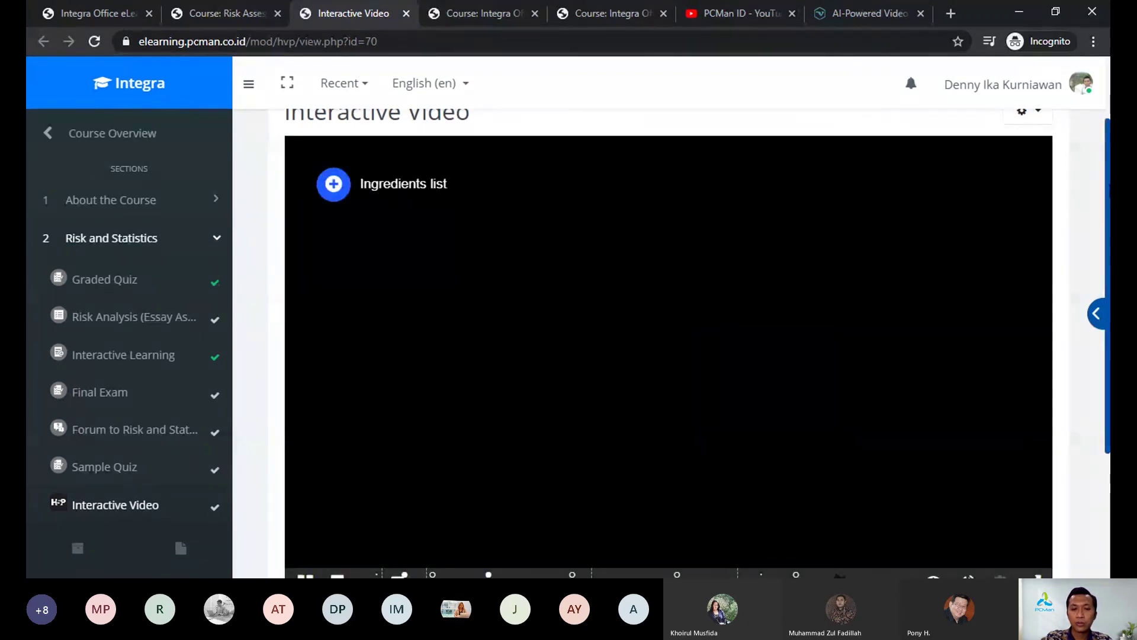
{"action": "scroll", "coordinate": [668, 340], "scroll_direction": "down", "scroll_amount": 1}
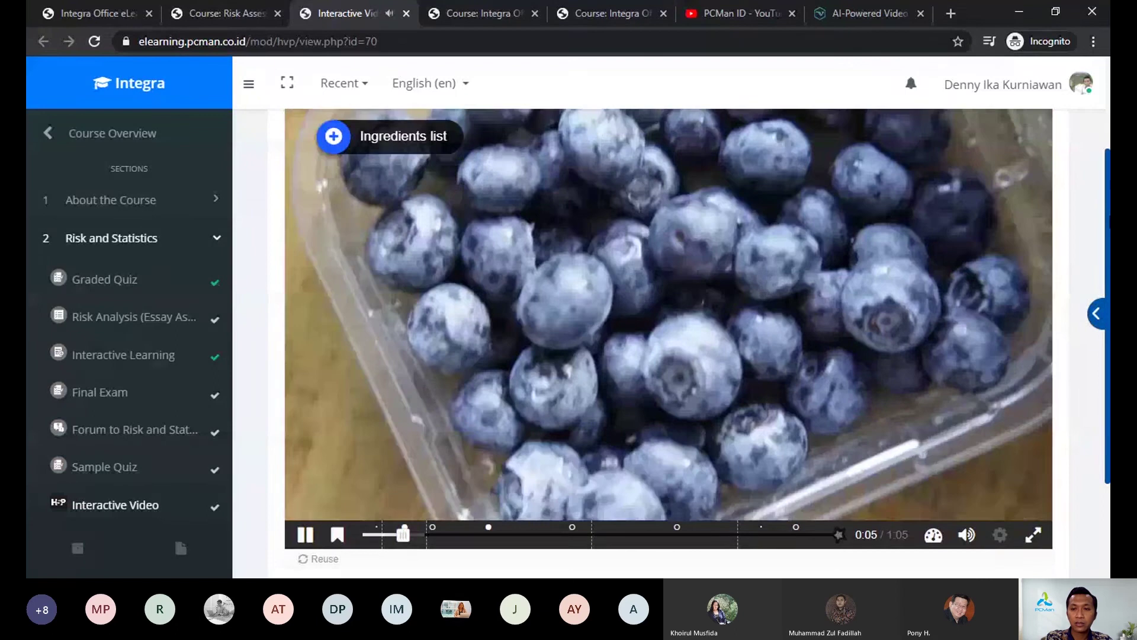
{"action": "left_click", "coordinate": [669, 304]}
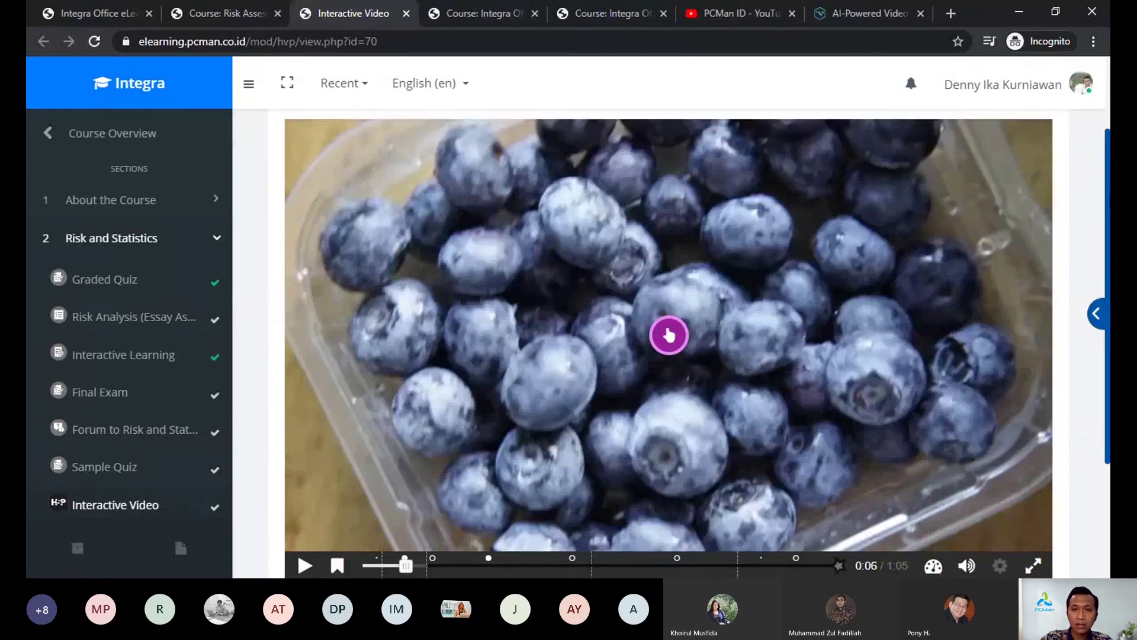
Step: Rewind the interactive video to 0:01 and replay it up to the embedded question marker
{"action": "scroll", "coordinate": [669, 304], "scroll_direction": "down", "scroll_amount": 1}
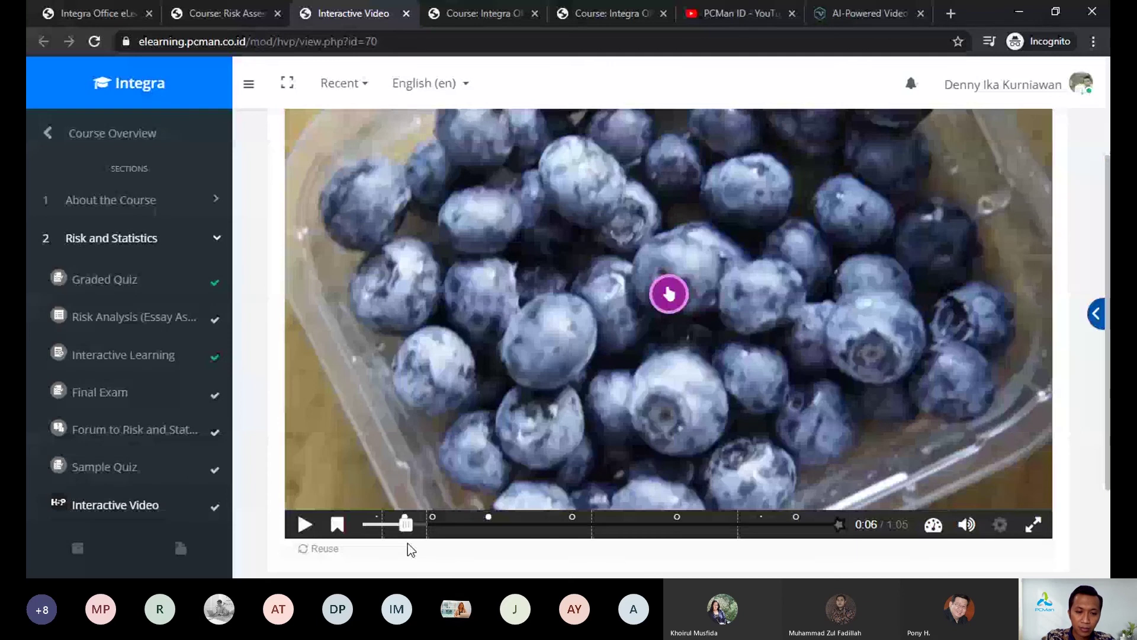
{"action": "left_click", "coordinate": [376, 525]}
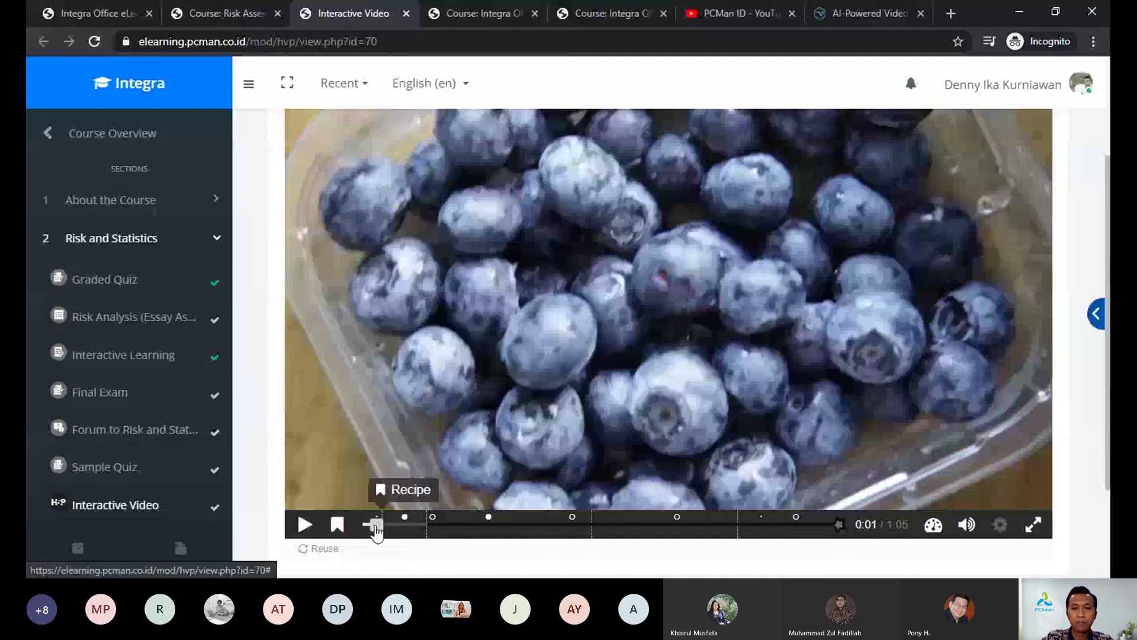
{"action": "left_click", "coordinate": [567, 312]}
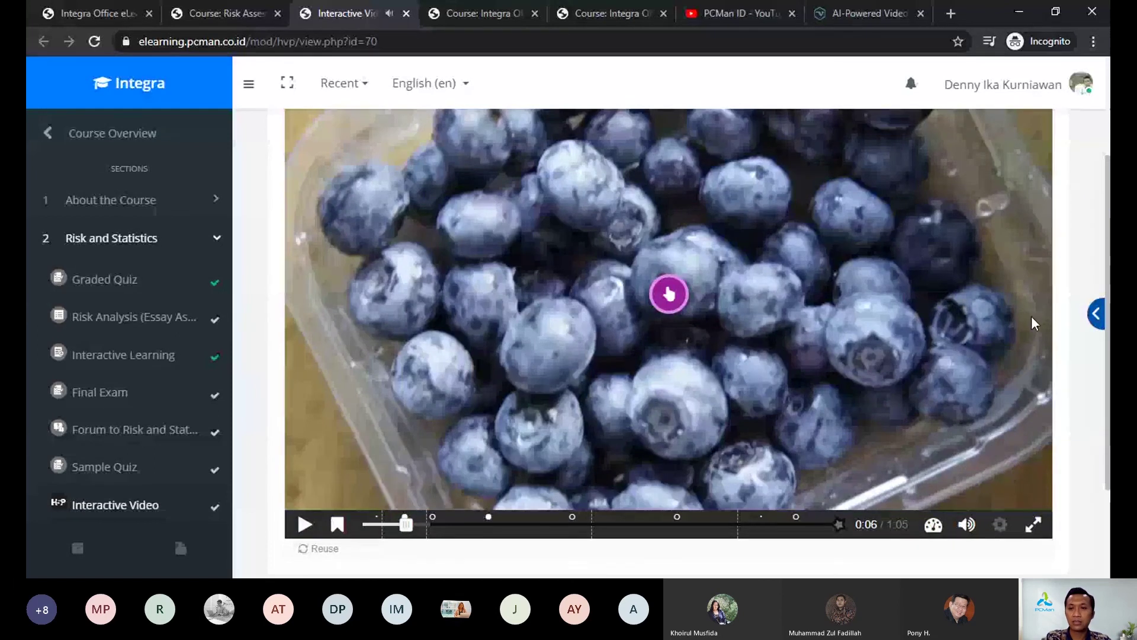
{"action": "scroll", "coordinate": [1106, 313], "scroll_direction": "up", "scroll_amount": 1}
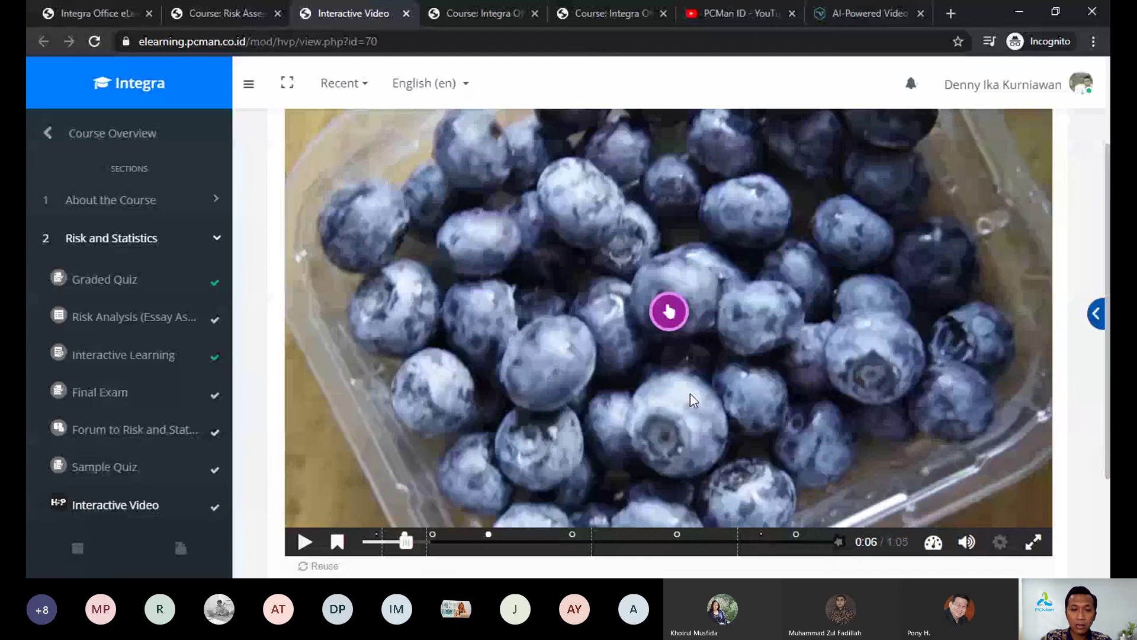
Step: Answer the embedded strawberry-count question with 10, check it, continue the video and pause at 0:14
{"action": "left_click", "coordinate": [674, 320]}
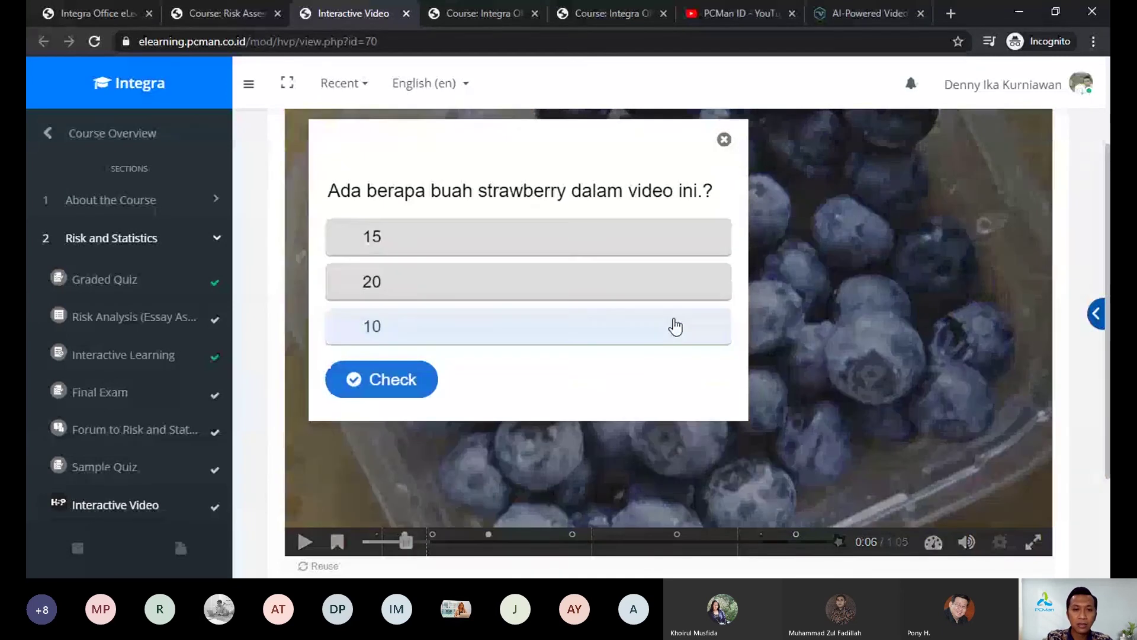
{"action": "left_click", "coordinate": [675, 325]}
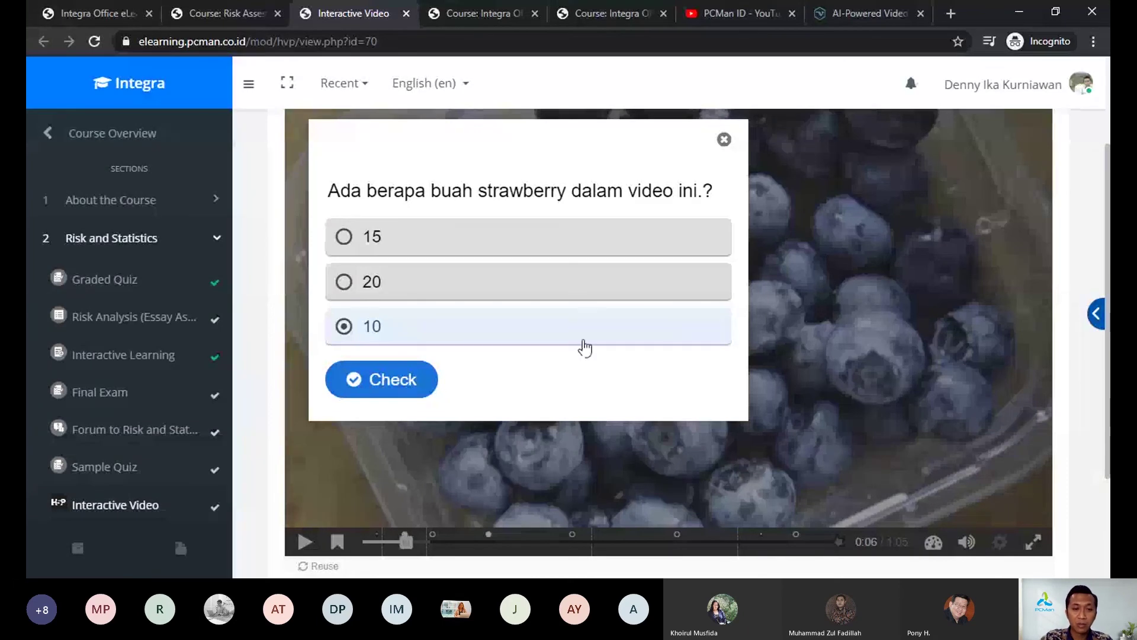
{"action": "left_click", "coordinate": [413, 377]}
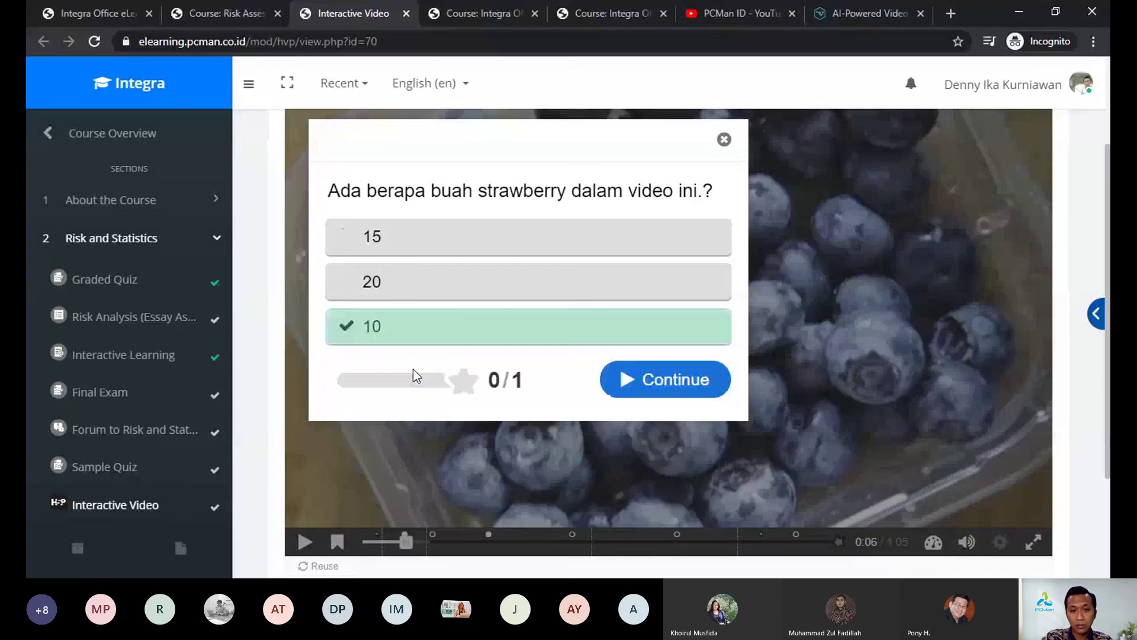
{"action": "left_click", "coordinate": [698, 381]}
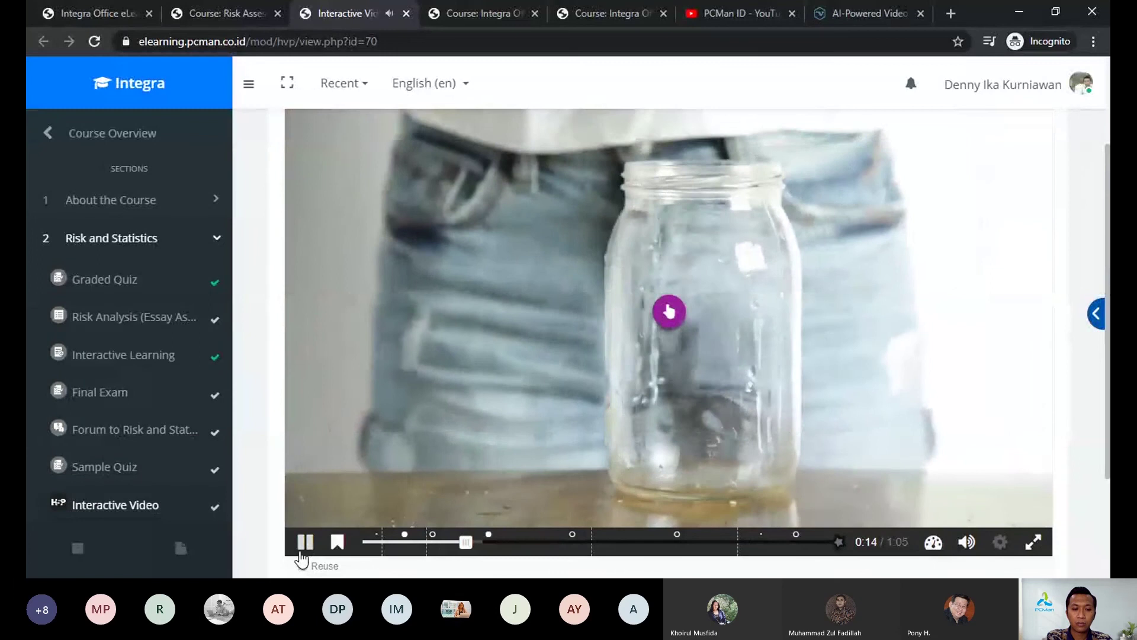
{"action": "left_click", "coordinate": [302, 550]}
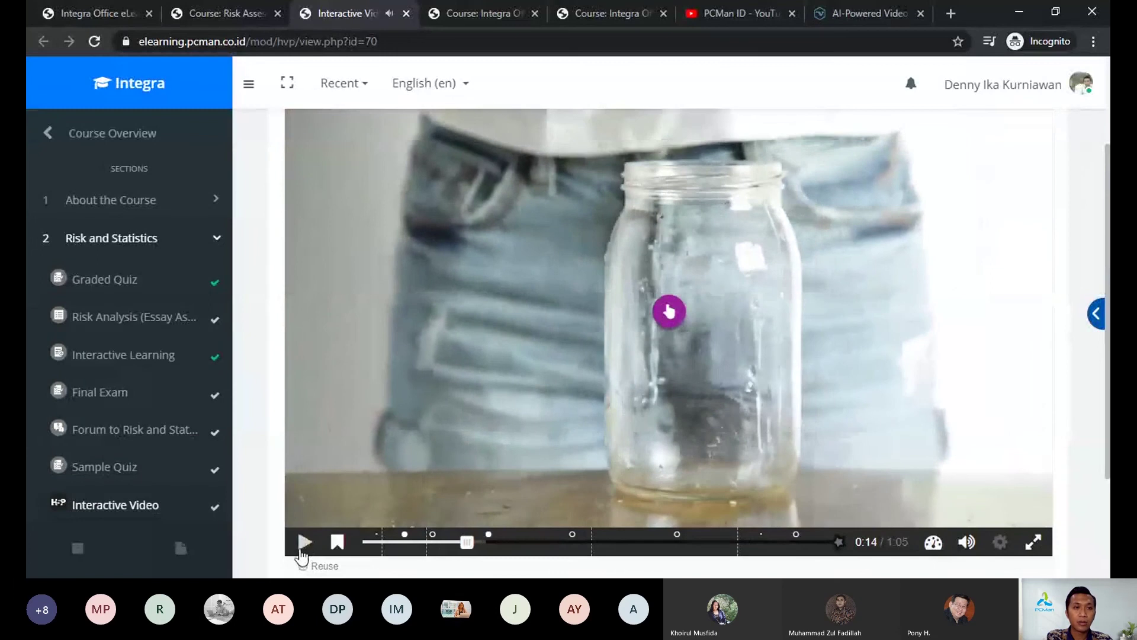
Step: Switch back to the Risk Assessment course, view the Final Exam page, and return to the course page
{"action": "left_click", "coordinate": [106, 17]}
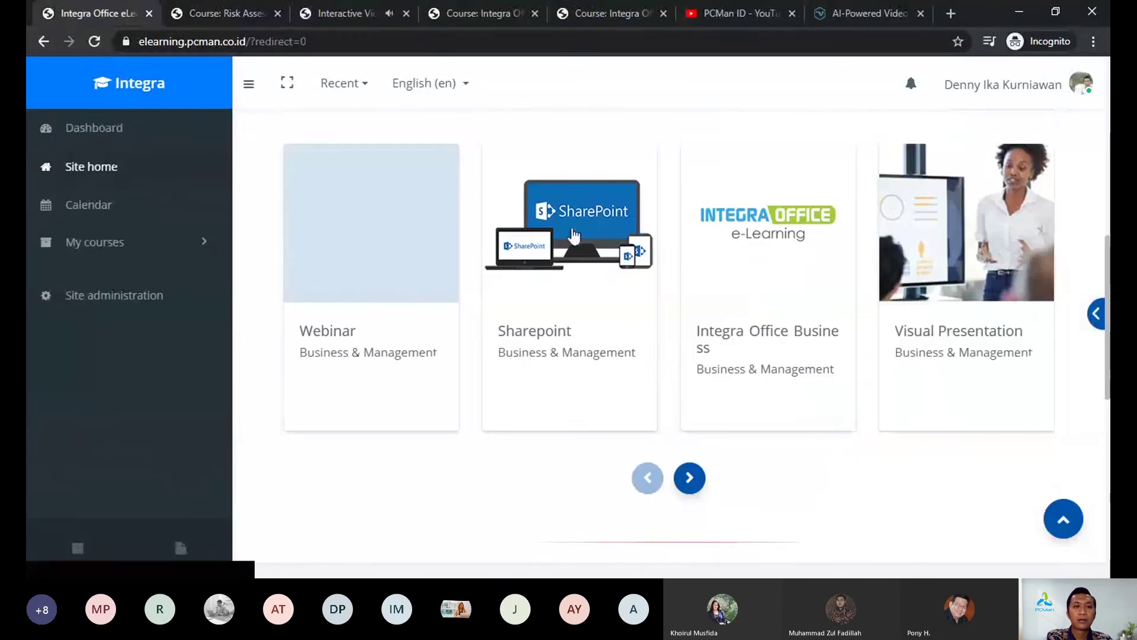
{"action": "left_click", "coordinate": [202, 8]}
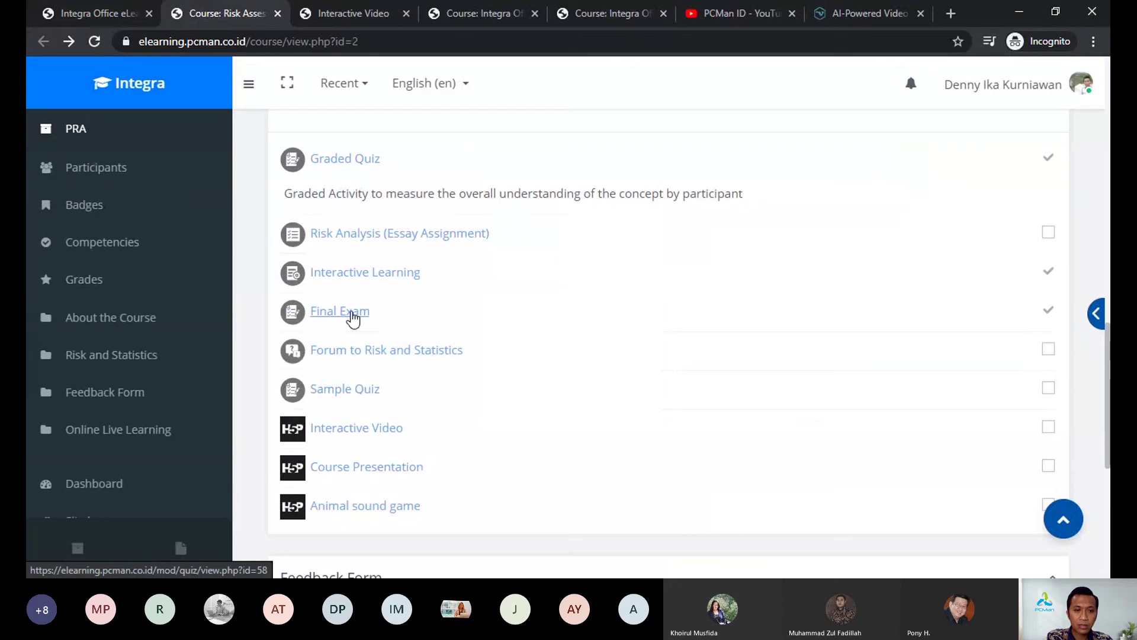
{"action": "left_click", "coordinate": [351, 314]}
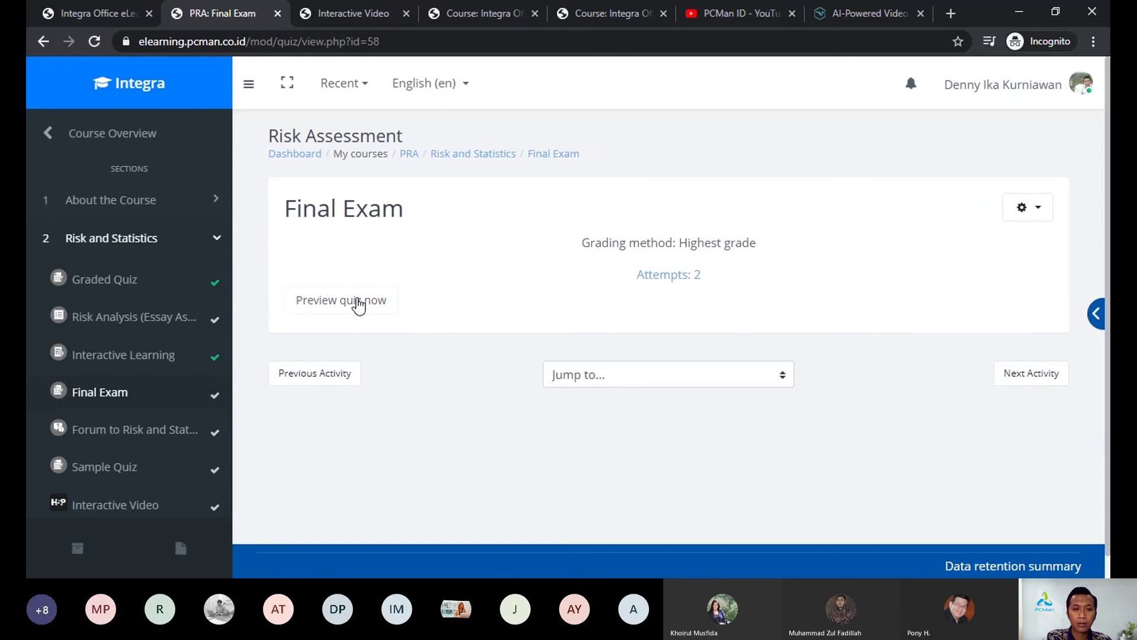
{"action": "left_click", "coordinate": [44, 40]}
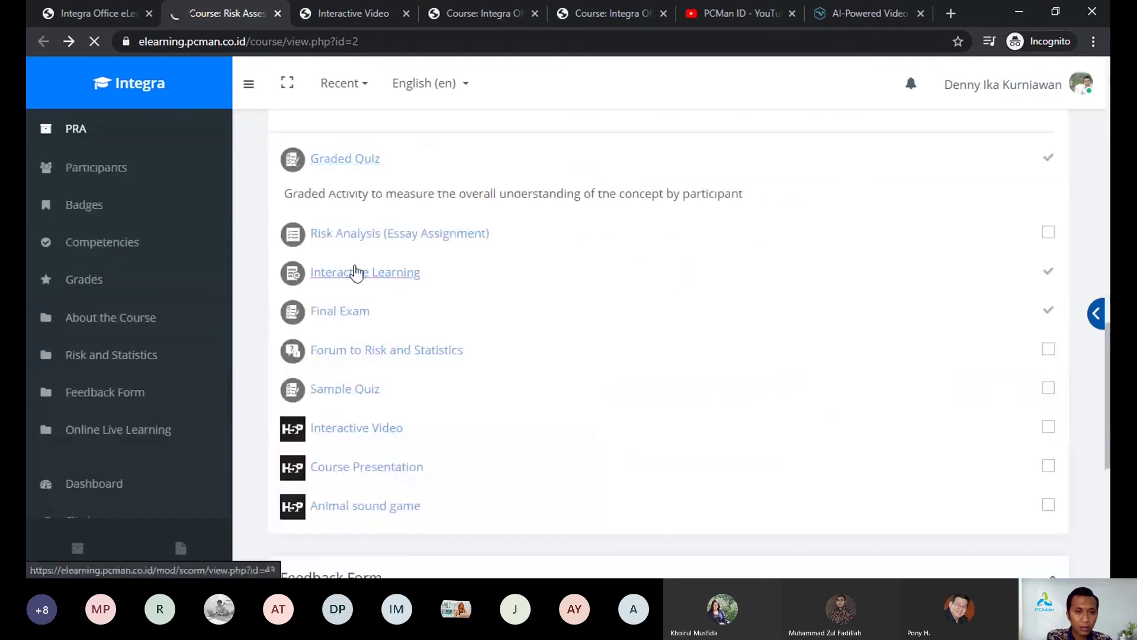
Step: Open the Graded Quiz from the Risk and Statistics section and continue its last preview attempt
{"action": "left_click", "coordinate": [343, 160]}
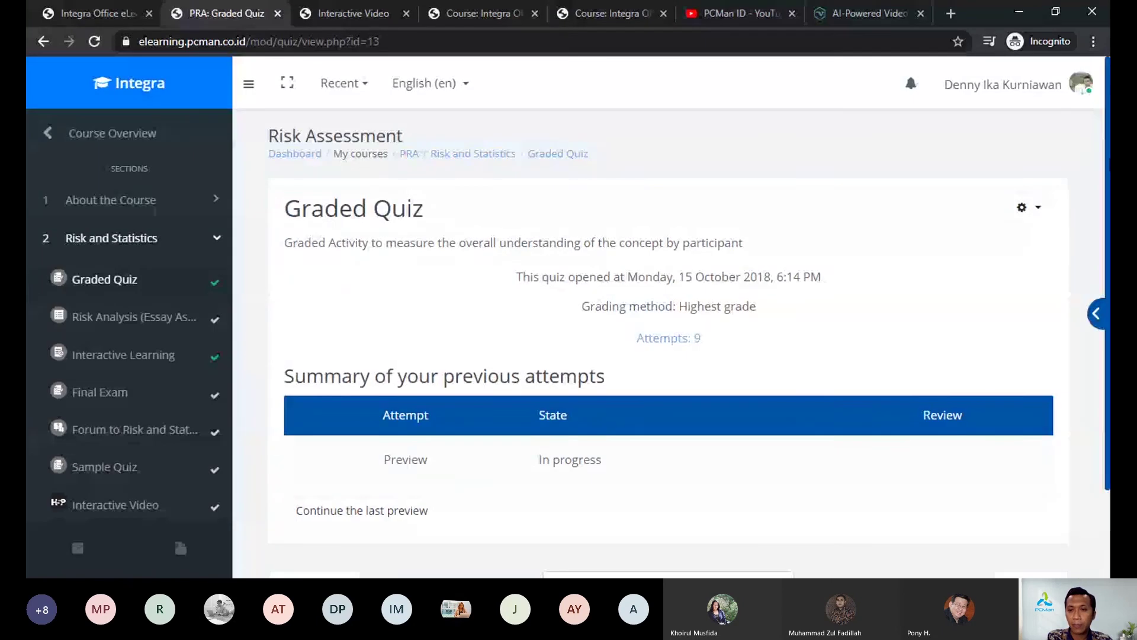
{"action": "scroll", "coordinate": [987, 269], "scroll_direction": "down", "scroll_amount": 3}
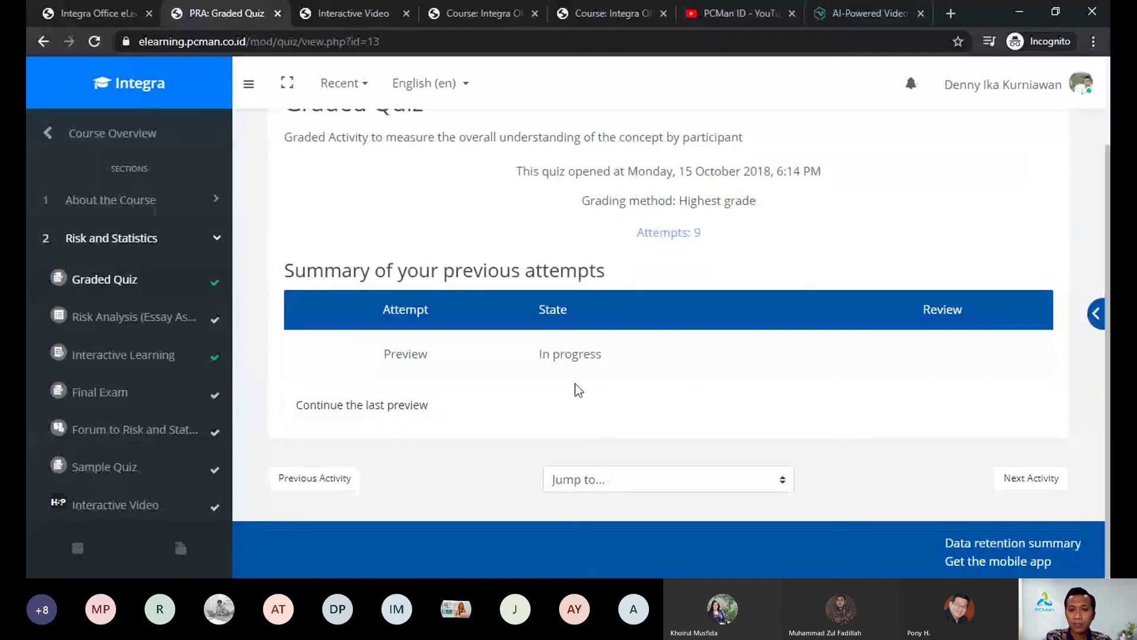
{"action": "left_click", "coordinate": [403, 413]}
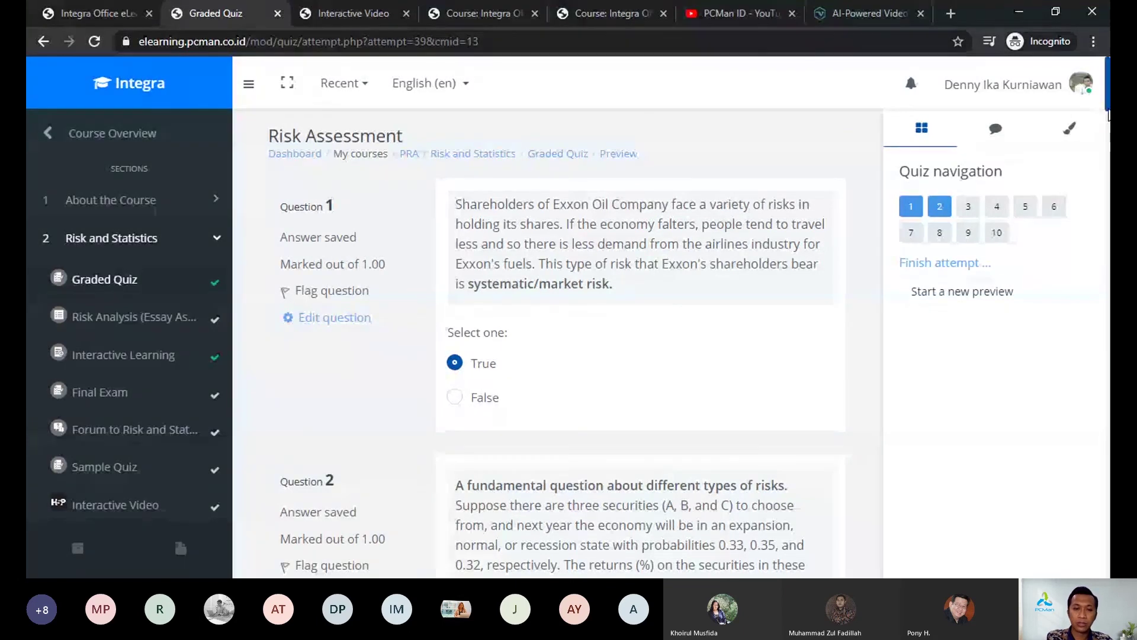
Step: Answer Question 6 of the graded quiz with option b, [27.73, 32.23]
{"action": "left_click_drag", "start_coordinate": [1109, 116], "coordinate": [1105, 349]}
{"action": "left_click", "coordinate": [454, 332]}
{"action": "left_click", "coordinate": [456, 345]}
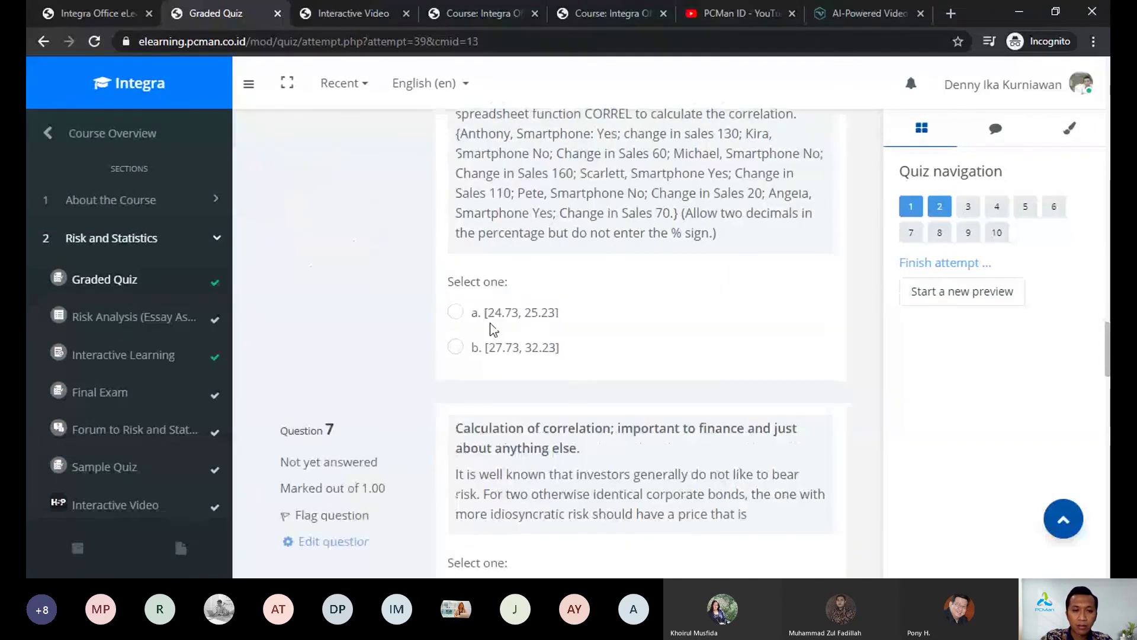
{"action": "left_click", "coordinate": [455, 348]}
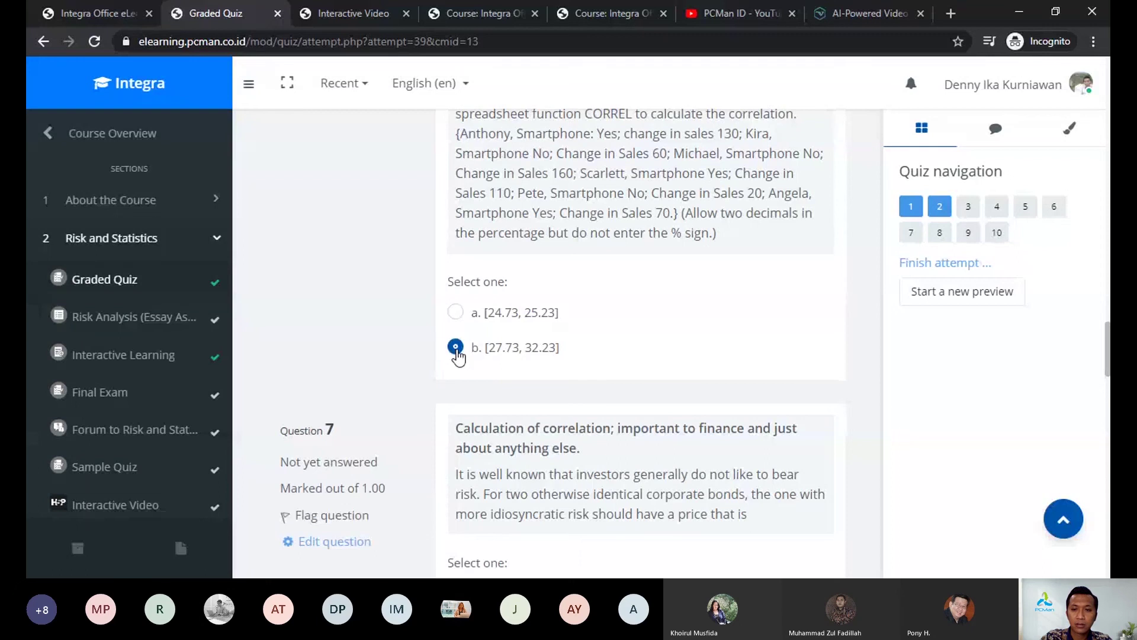
Step: Answer Question 9 with option c, Banker 1's MBS having a lower expected return and more risk, and Question 10 with False
{"action": "left_click_drag", "start_coordinate": [1105, 349], "coordinate": [1105, 497]}
{"action": "left_click", "coordinate": [455, 263]}
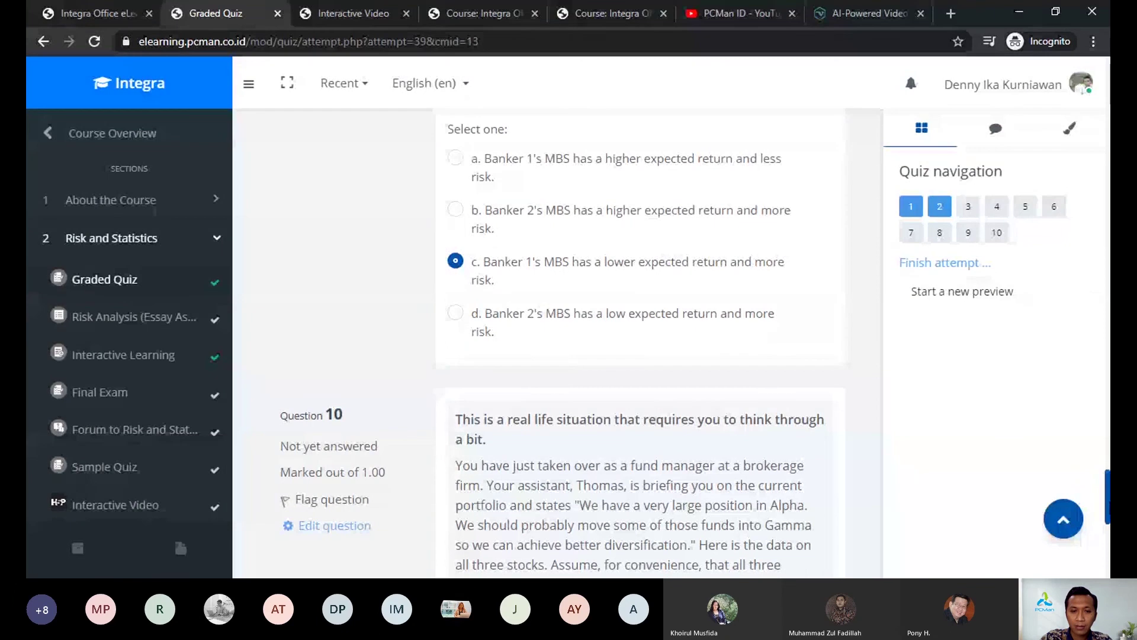
{"action": "left_click_drag", "start_coordinate": [1107, 495], "coordinate": [1106, 539]}
{"action": "left_click", "coordinate": [455, 430]}
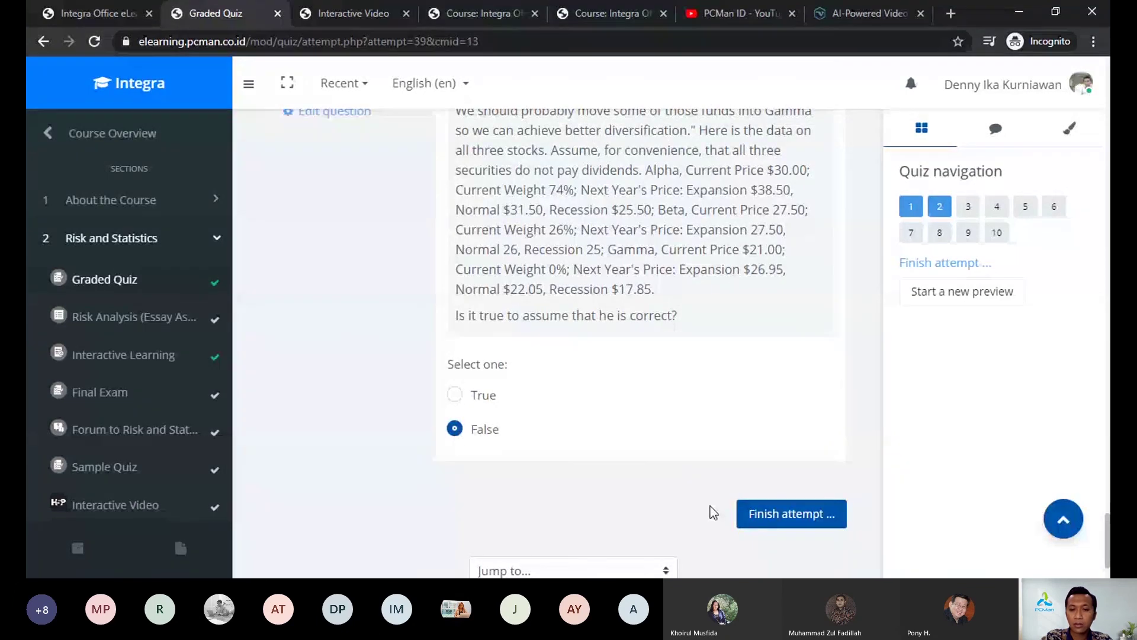
Step: Finish the graded quiz attempt, submit all answers and confirm the submission
{"action": "left_click", "coordinate": [773, 529]}
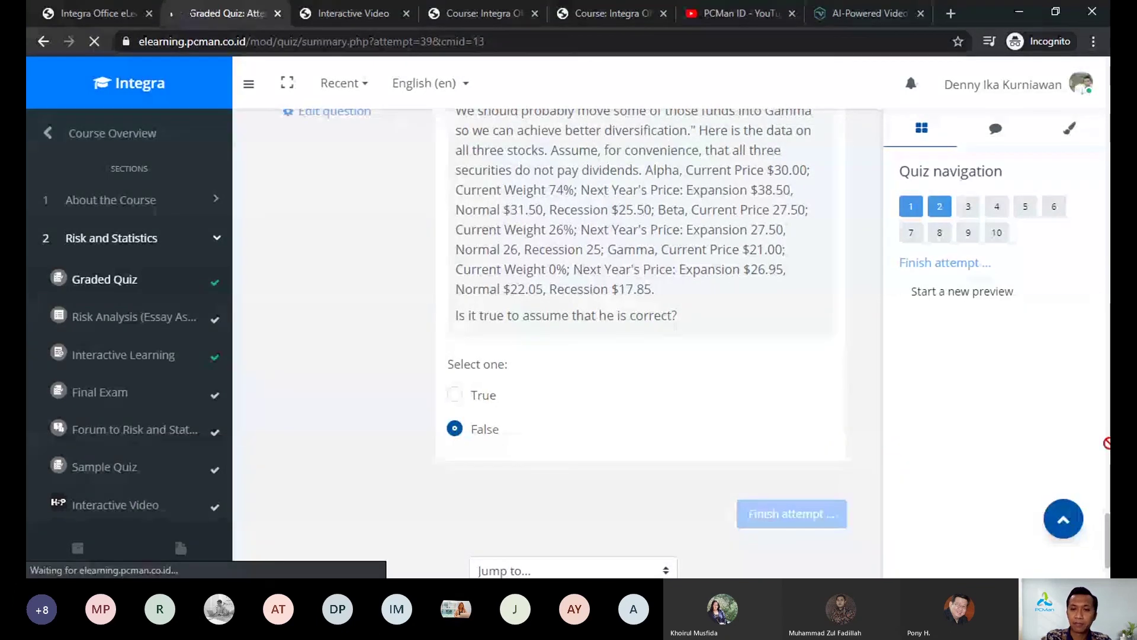
{"action": "scroll", "coordinate": [556, 343], "scroll_direction": "down", "scroll_amount": 7}
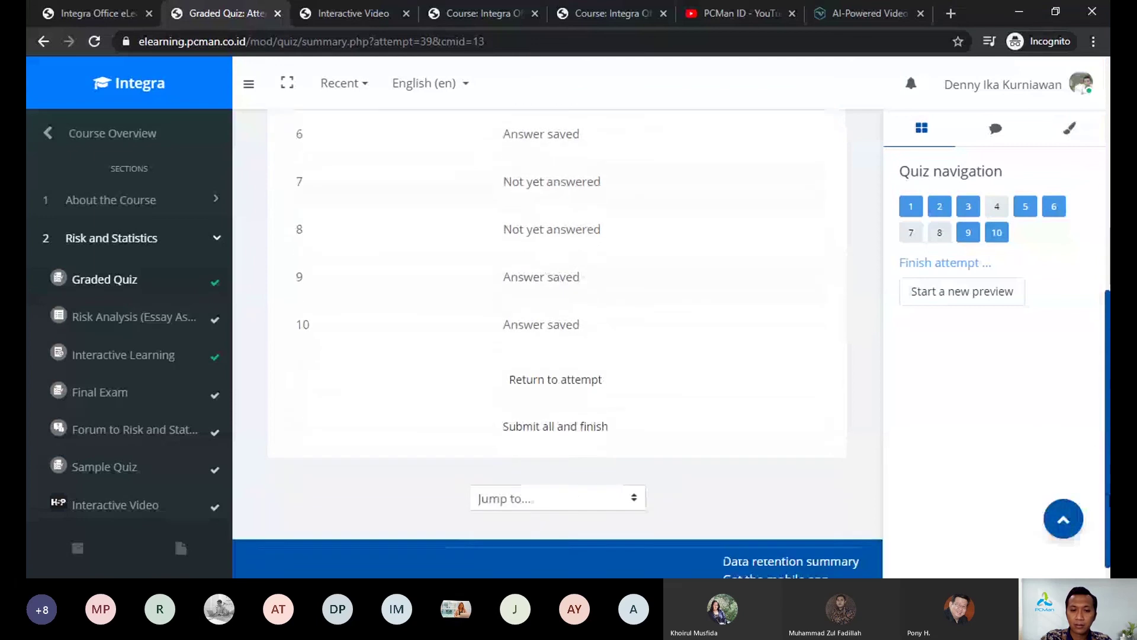
{"action": "left_click", "coordinate": [555, 427]}
{"action": "left_click", "coordinate": [539, 435]}
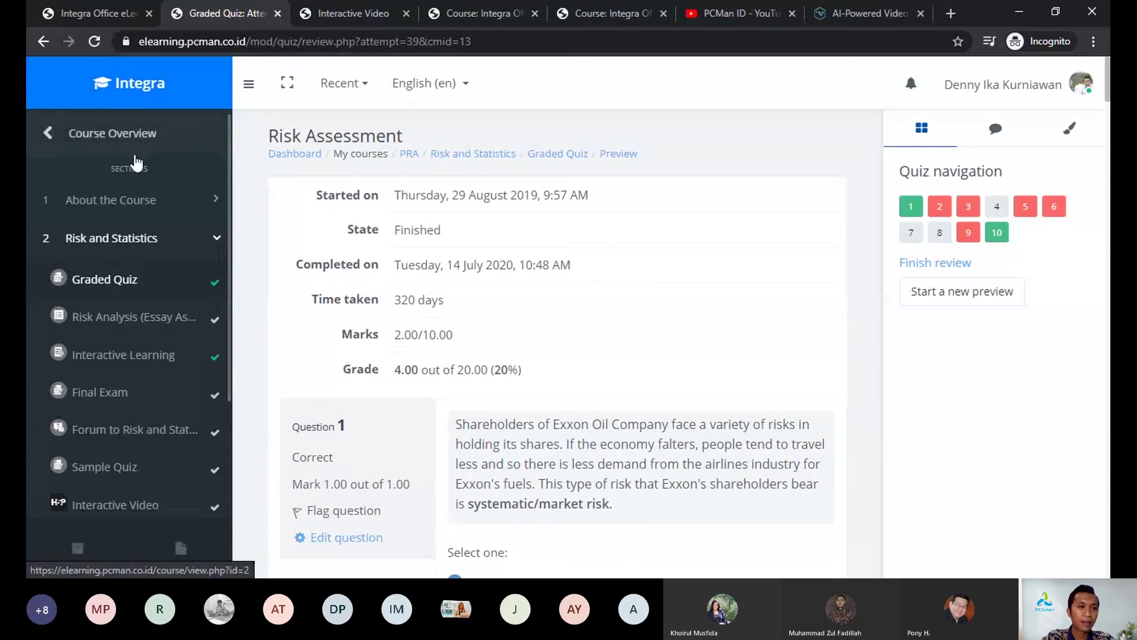
Step: Go back from the quiz review to the Risk Assessment course page and open the Course Presentation activity
{"action": "left_click", "coordinate": [38, 36]}
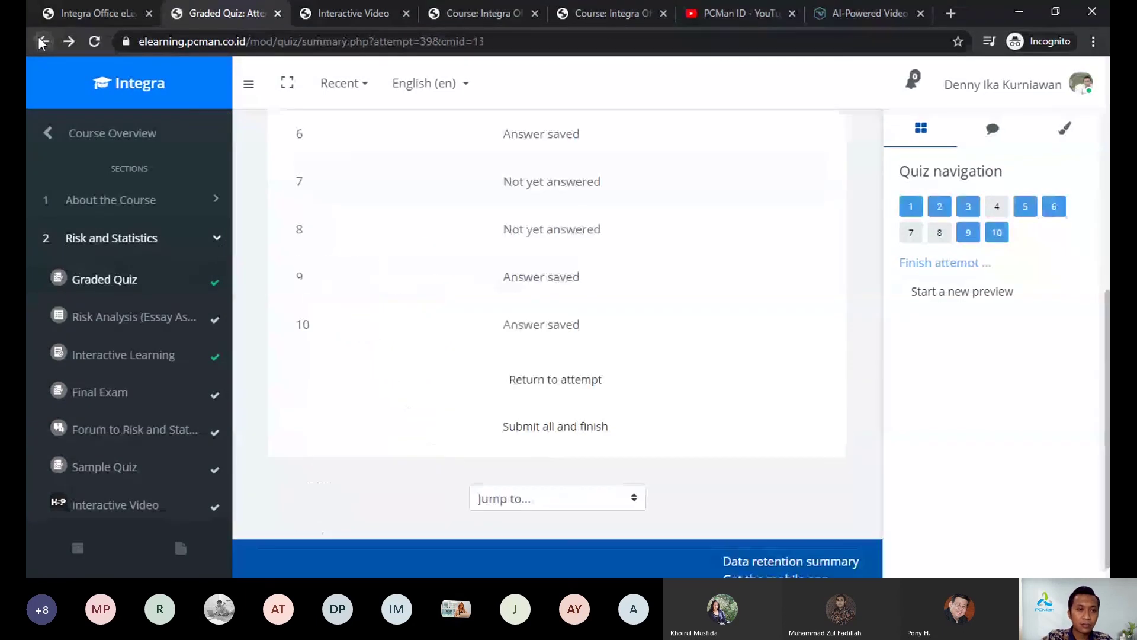
{"action": "left_click", "coordinate": [38, 36]}
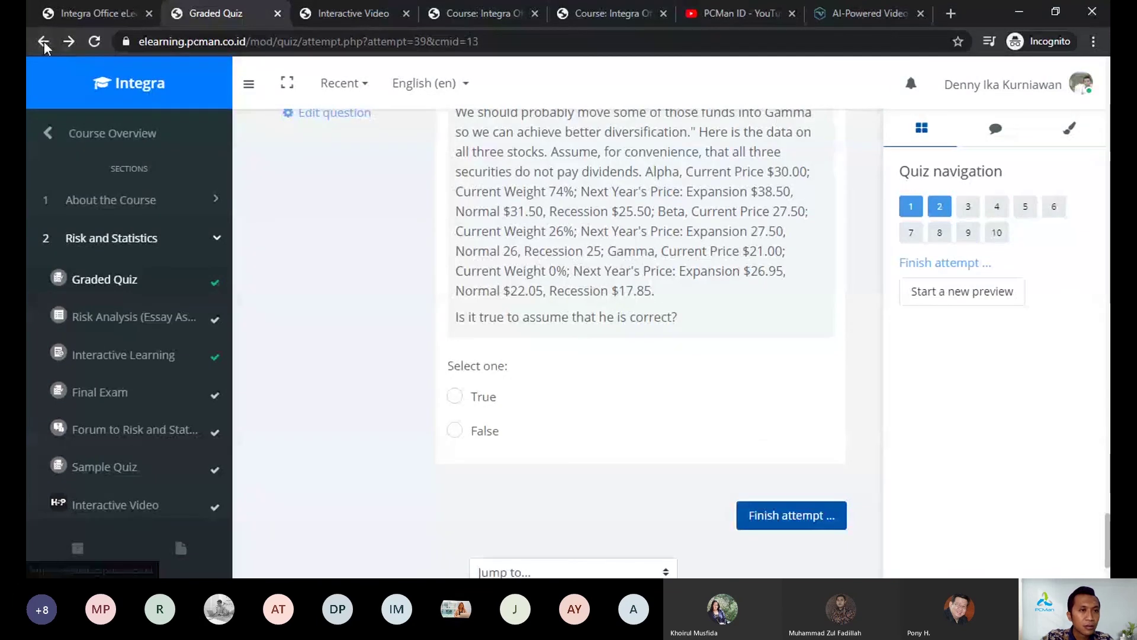
{"action": "left_click", "coordinate": [44, 41]}
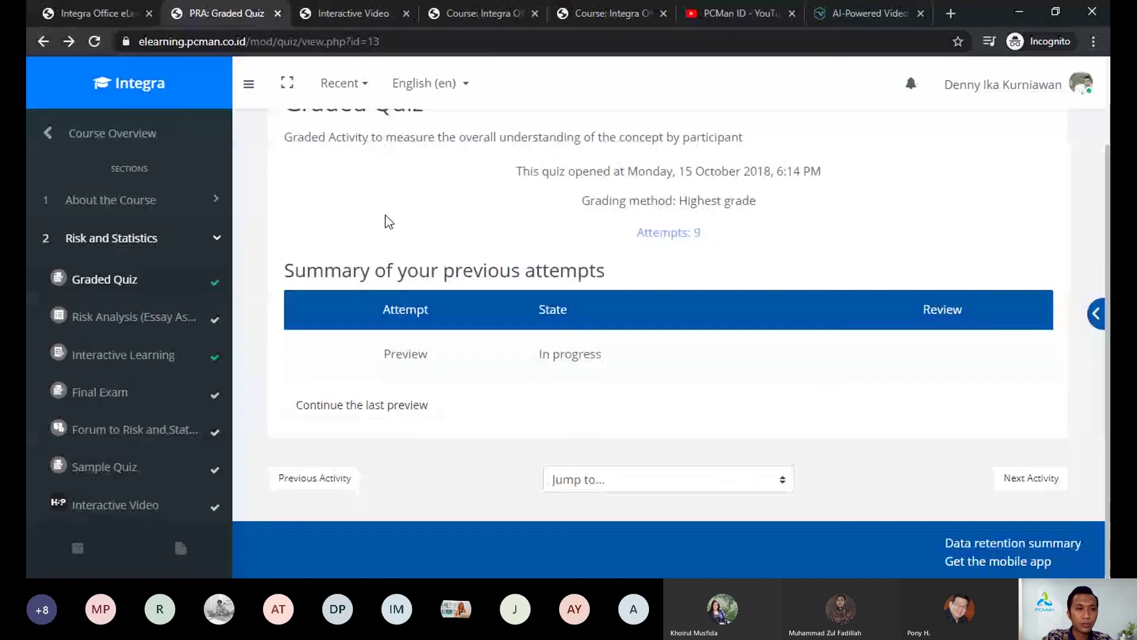
{"action": "left_click", "coordinate": [43, 41]}
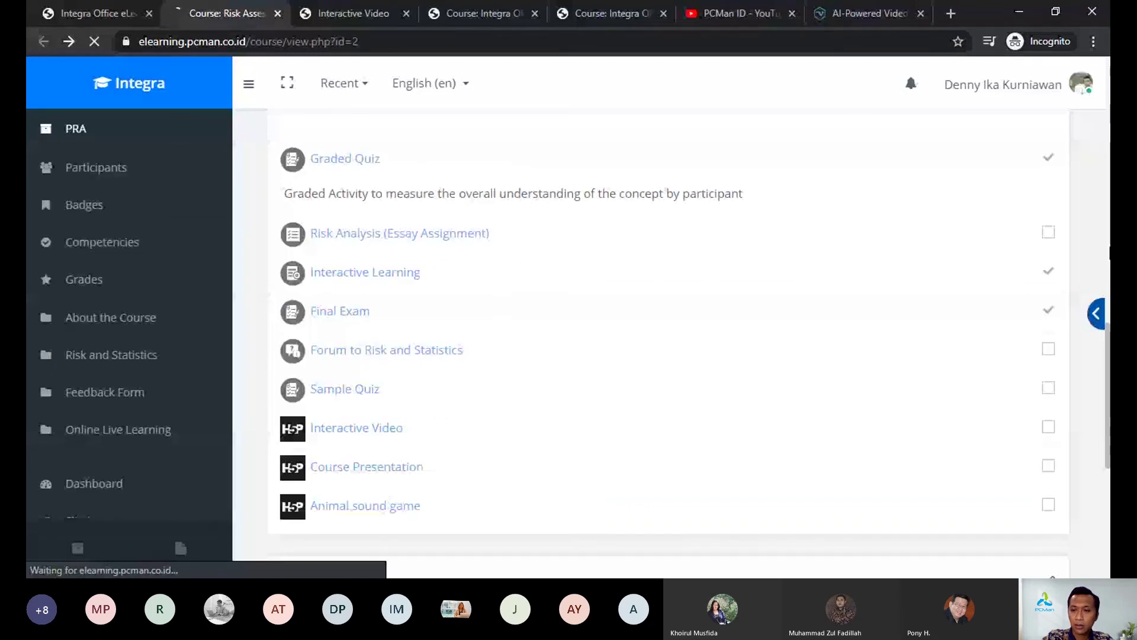
{"action": "scroll", "coordinate": [533, 308], "scroll_direction": "down", "scroll_amount": 3}
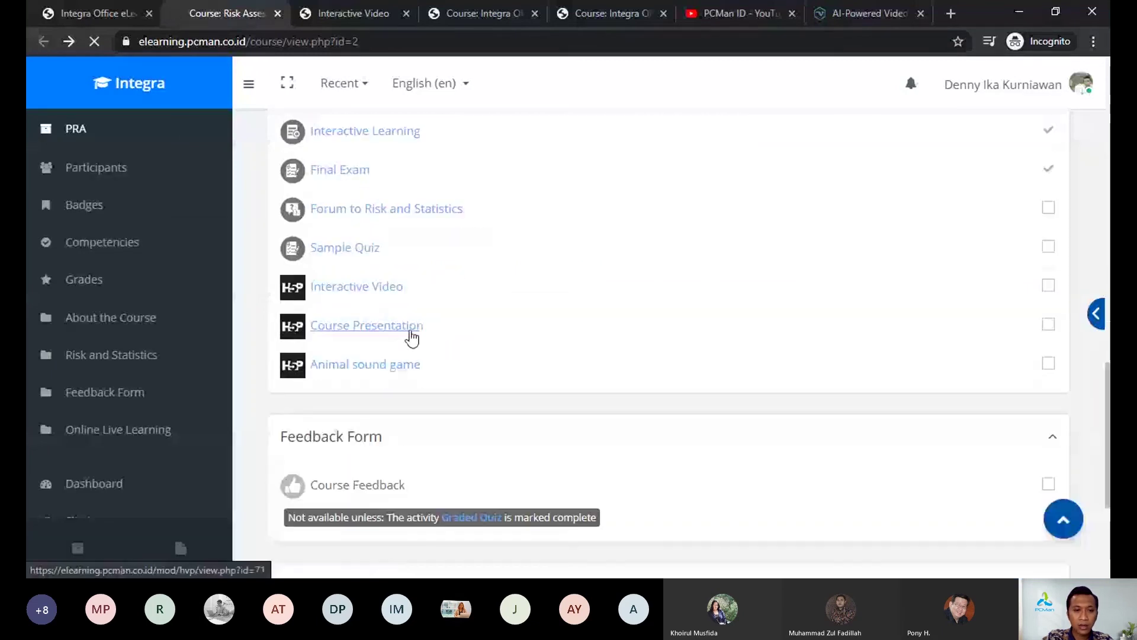
{"action": "left_click", "coordinate": [382, 333]}
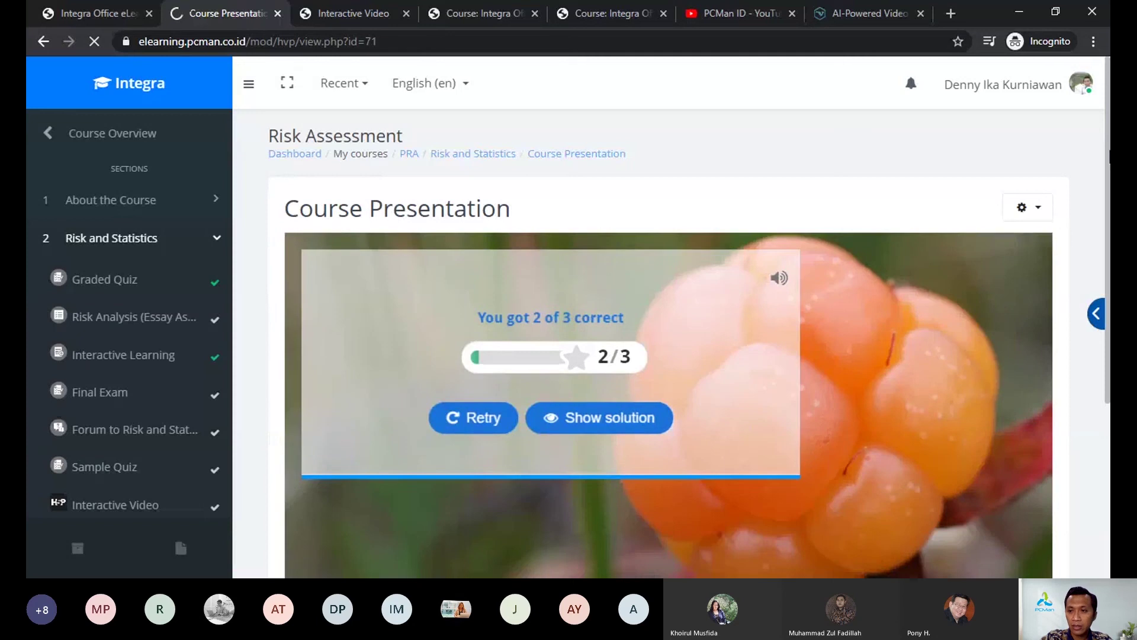
{"action": "scroll", "coordinate": [668, 344], "scroll_direction": "down", "scroll_amount": 2}
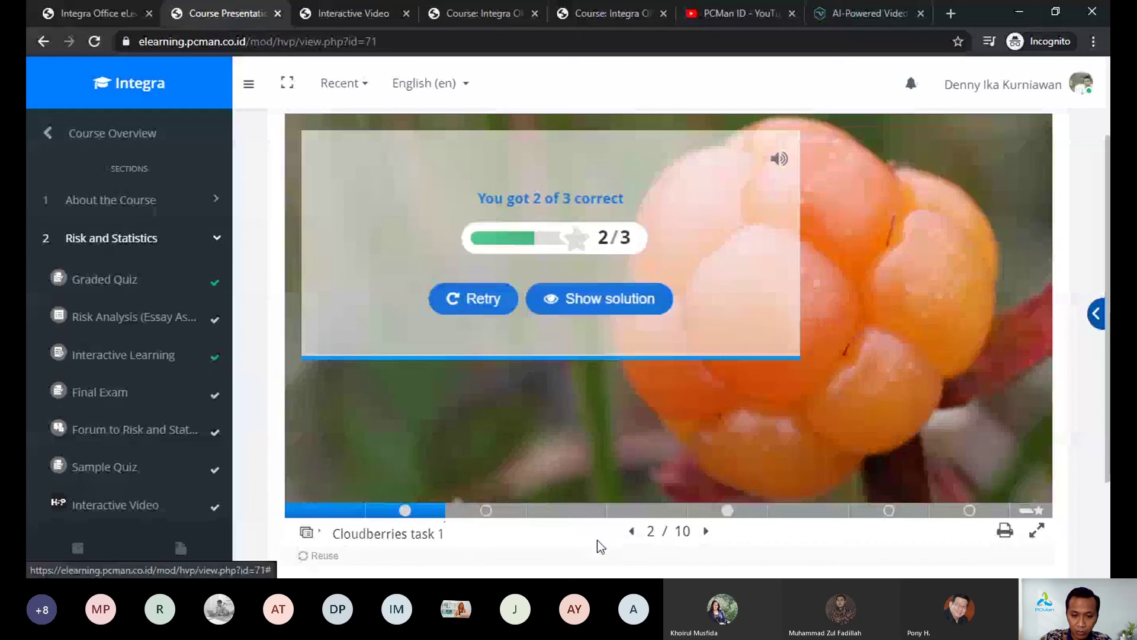
Step: View the Cloudberries slide, retry the quiz on slide 2 and answer the ripe cloudberry color question with amber
{"action": "left_click", "coordinate": [632, 532]}
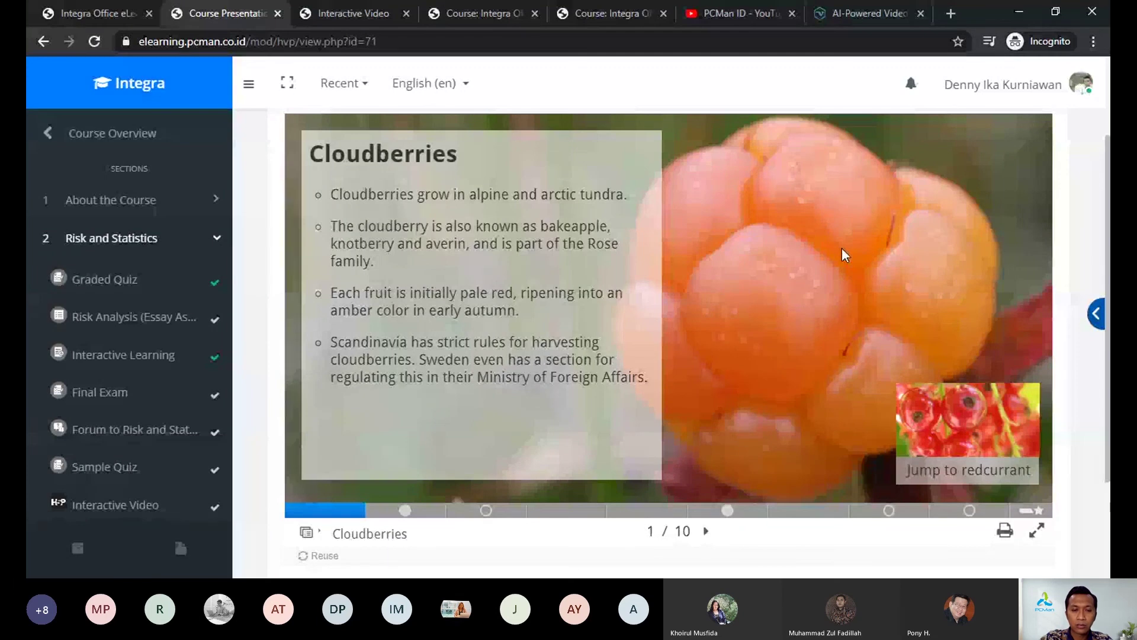
{"action": "left_click", "coordinate": [704, 532]}
{"action": "left_click", "coordinate": [484, 320]}
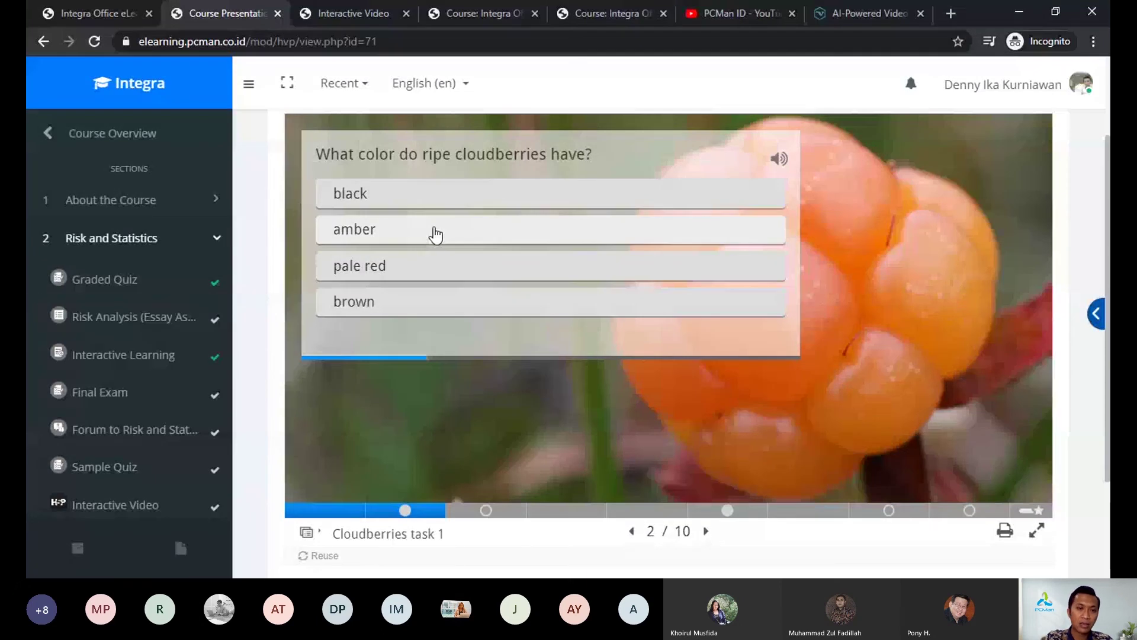
{"action": "left_click", "coordinate": [435, 232]}
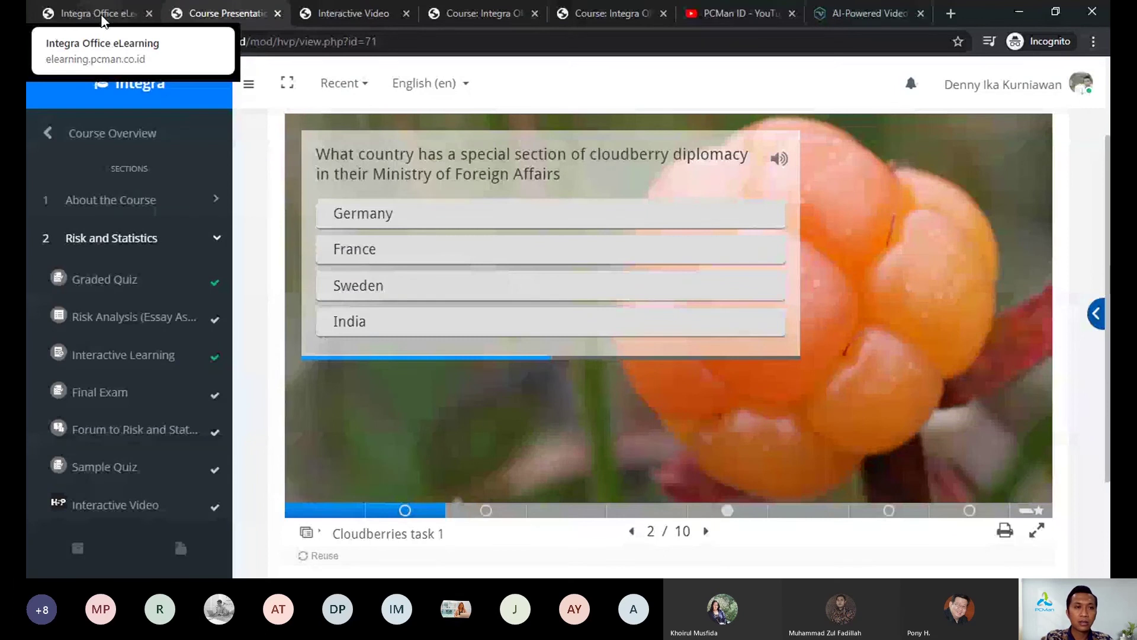
Step: Return to the e-learning site home page and switch the account's role to Teacher
{"action": "left_click", "coordinate": [101, 17]}
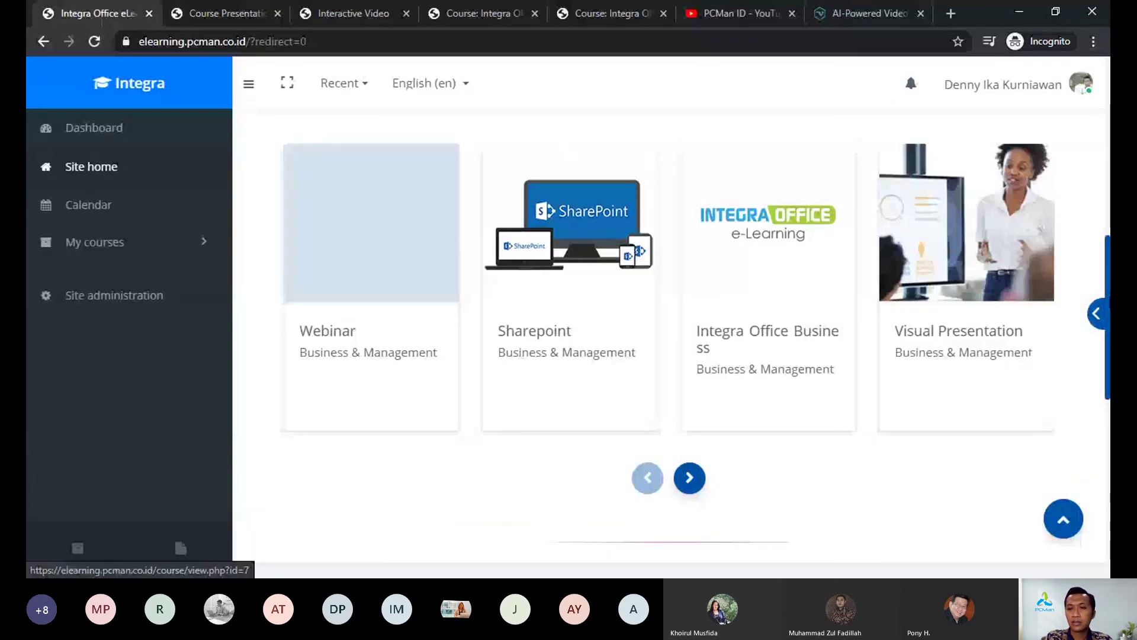
{"action": "scroll", "coordinate": [670, 325], "scroll_direction": "up", "scroll_amount": 7}
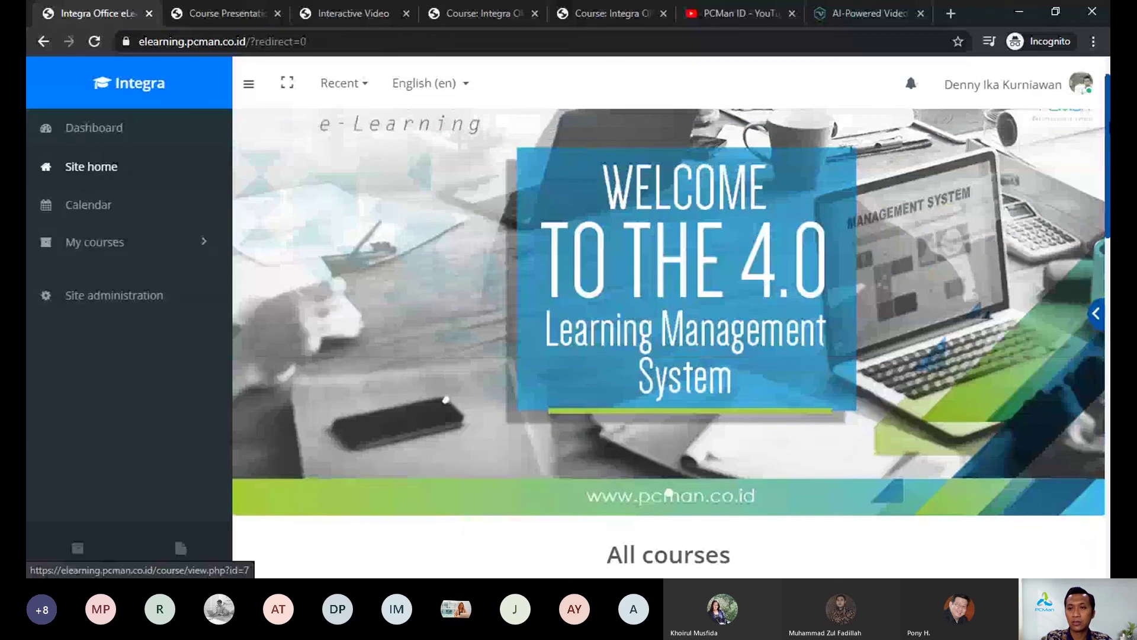
{"action": "scroll", "coordinate": [670, 325], "scroll_direction": "up", "scroll_amount": 1}
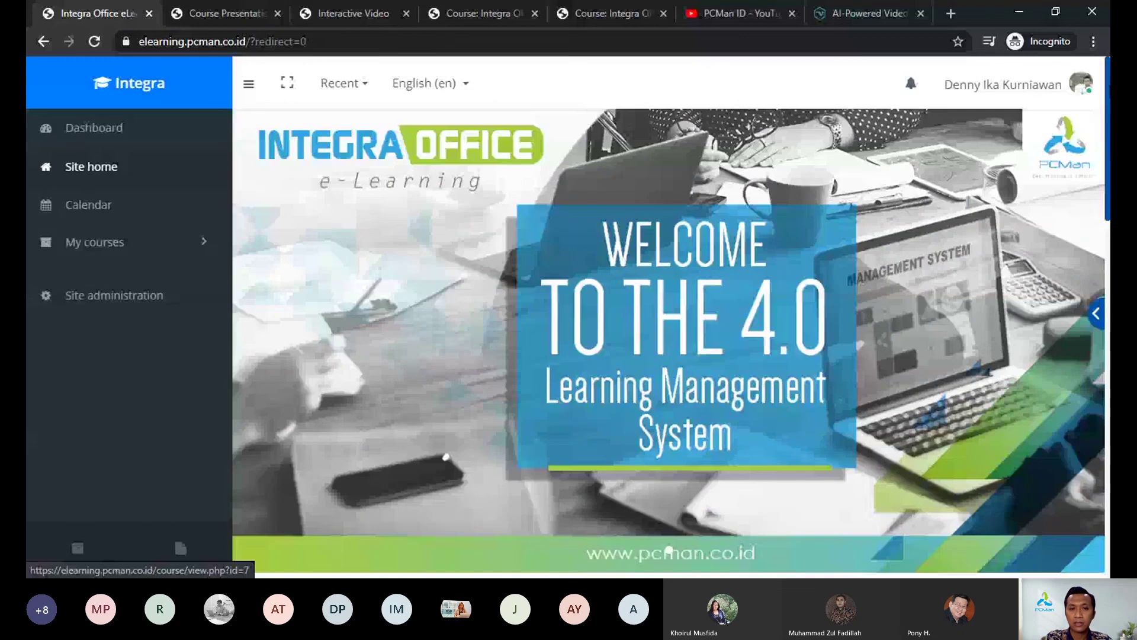
{"action": "left_click", "coordinate": [1041, 88]}
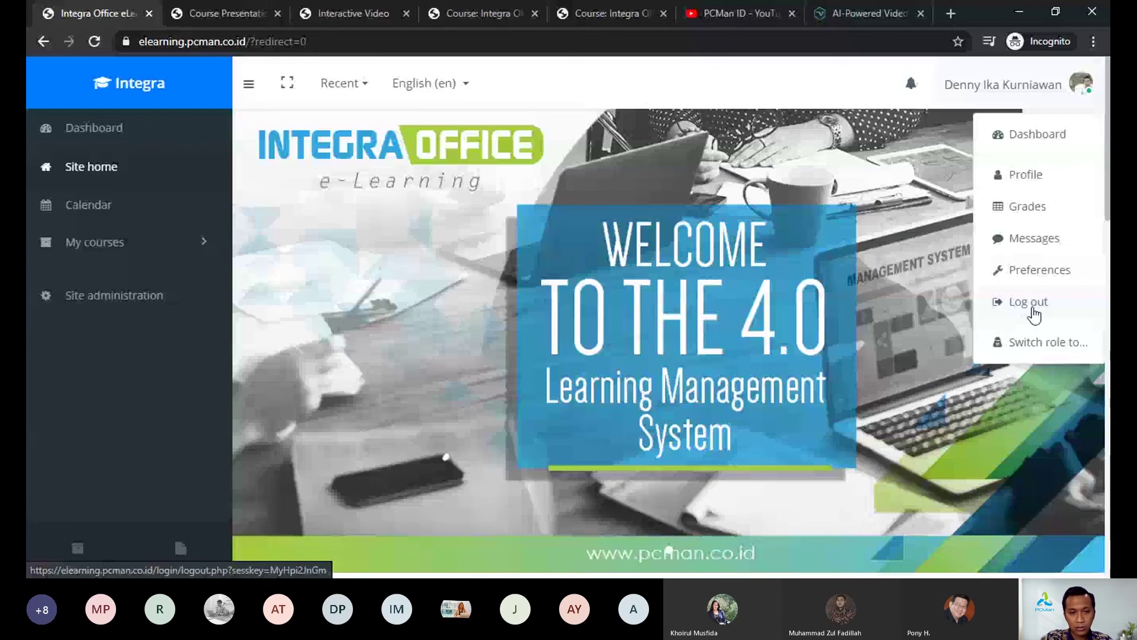
{"action": "left_click", "coordinate": [1042, 342]}
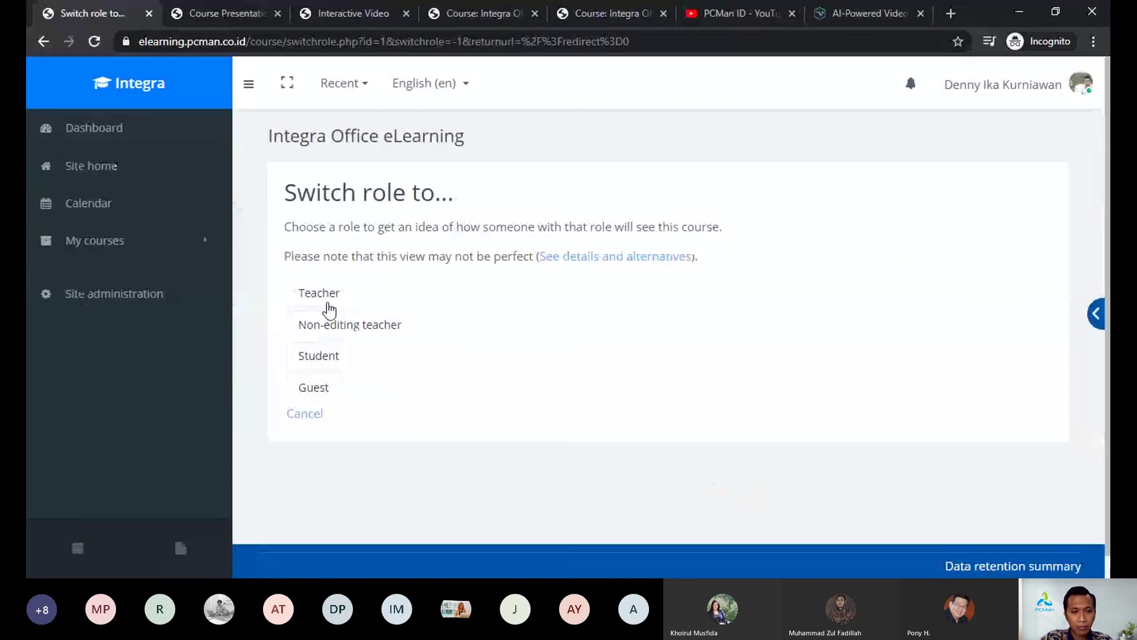
{"action": "left_click", "coordinate": [328, 303]}
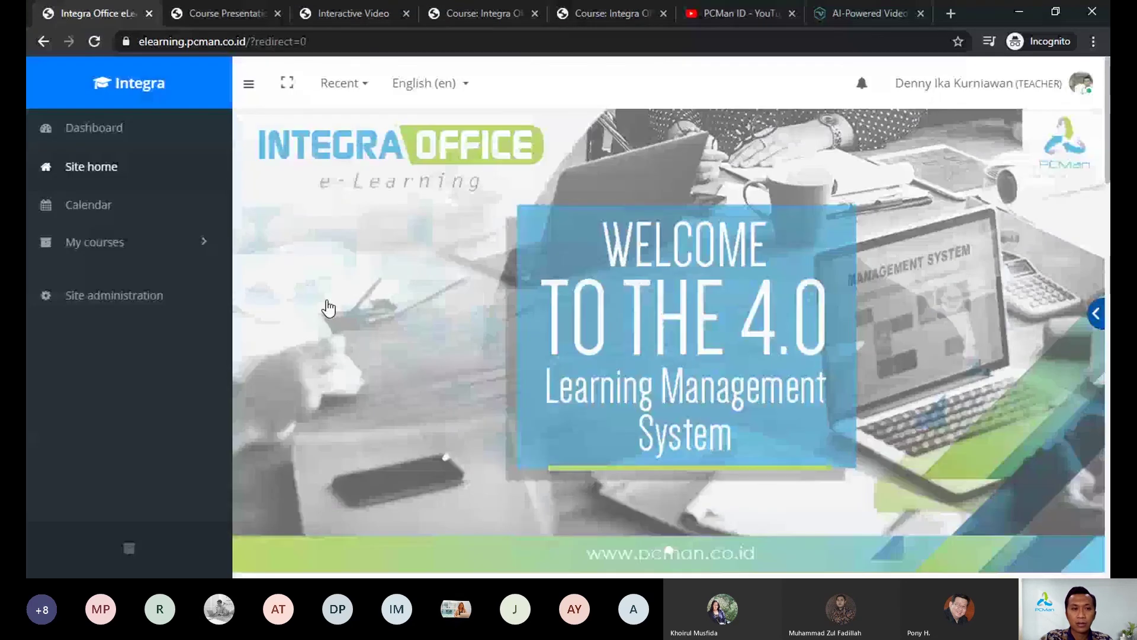
Step: Advance the All courses carousel on the site home page and open the Risk Assessment course
{"action": "scroll", "coordinate": [669, 332], "scroll_direction": "down", "scroll_amount": 6}
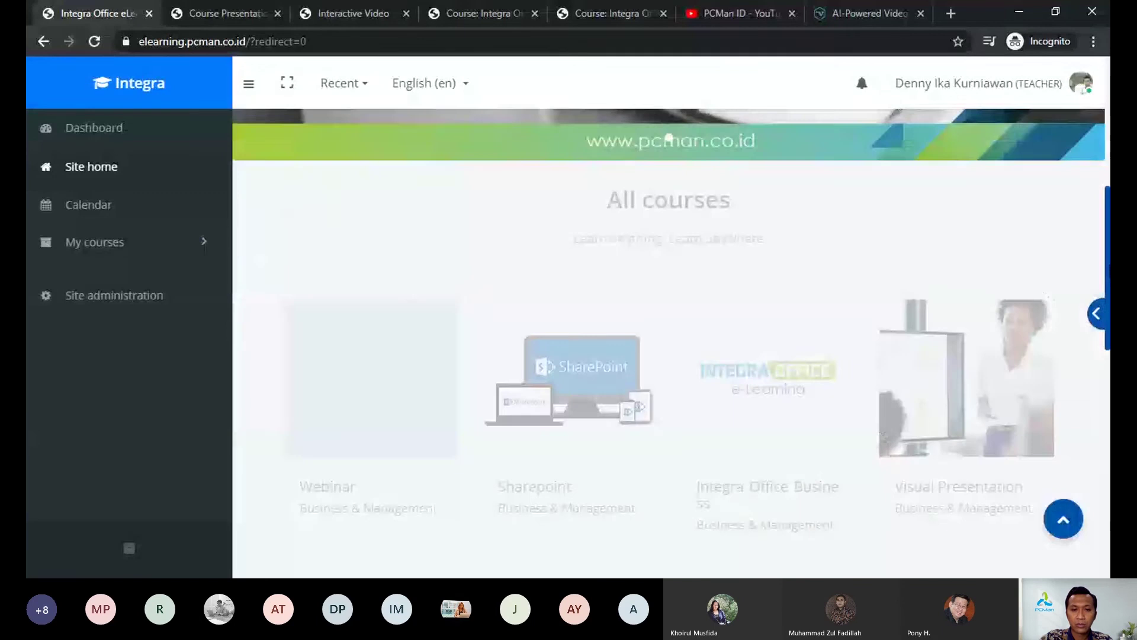
{"action": "scroll", "coordinate": [1108, 355], "scroll_direction": "down", "scroll_amount": 5}
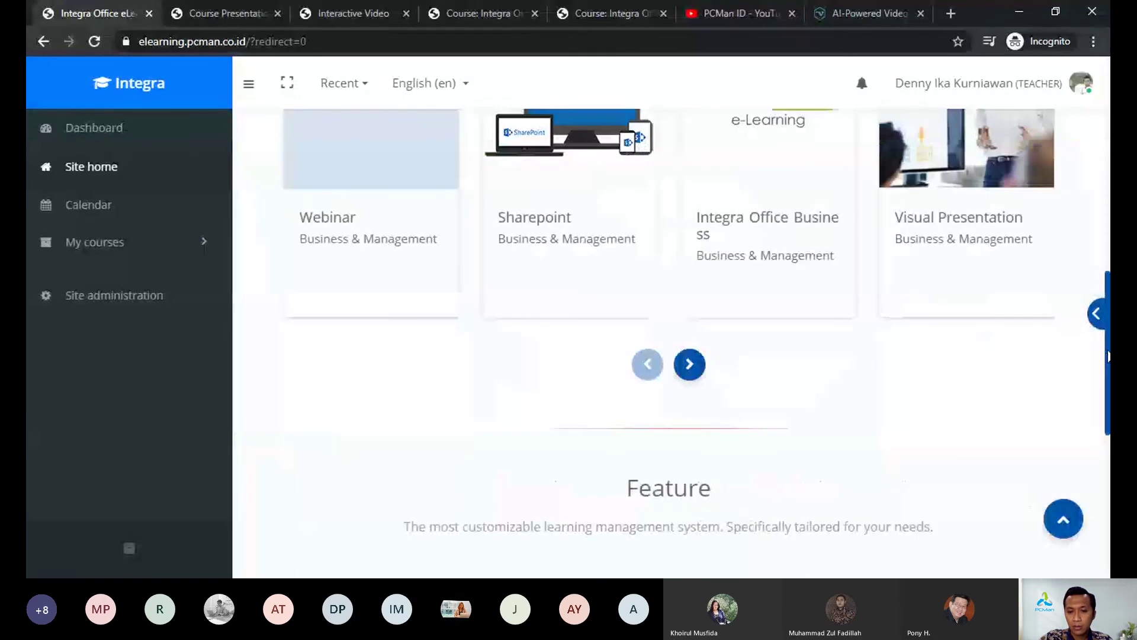
{"action": "scroll", "coordinate": [687, 510], "scroll_direction": "up", "scroll_amount": 2}
{"action": "left_click", "coordinate": [688, 499]}
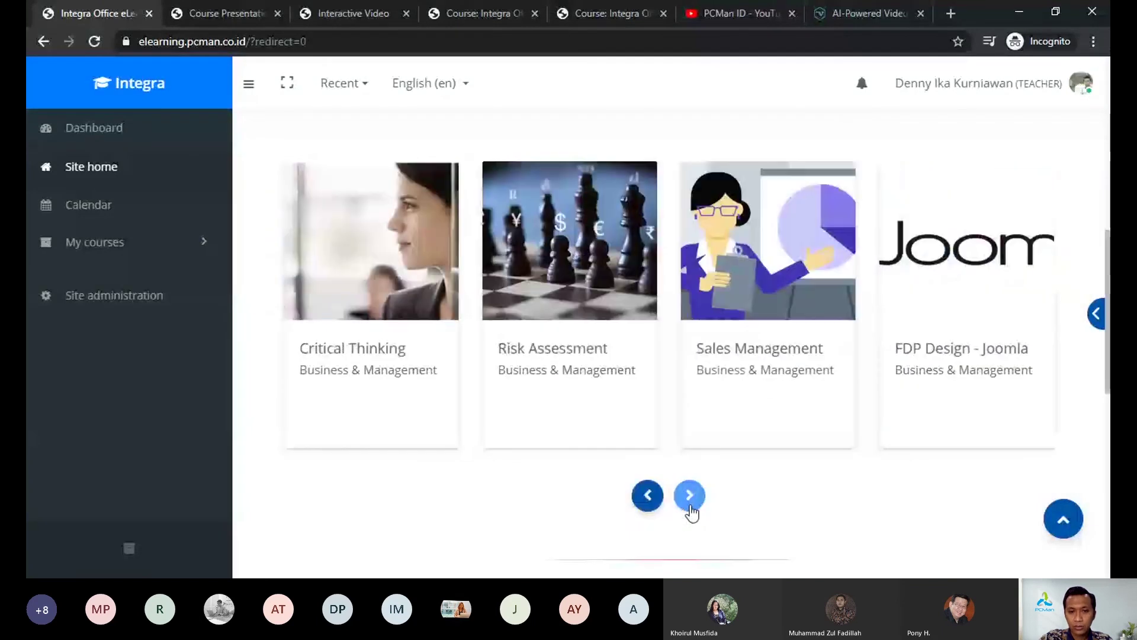
{"action": "left_click", "coordinate": [582, 324]}
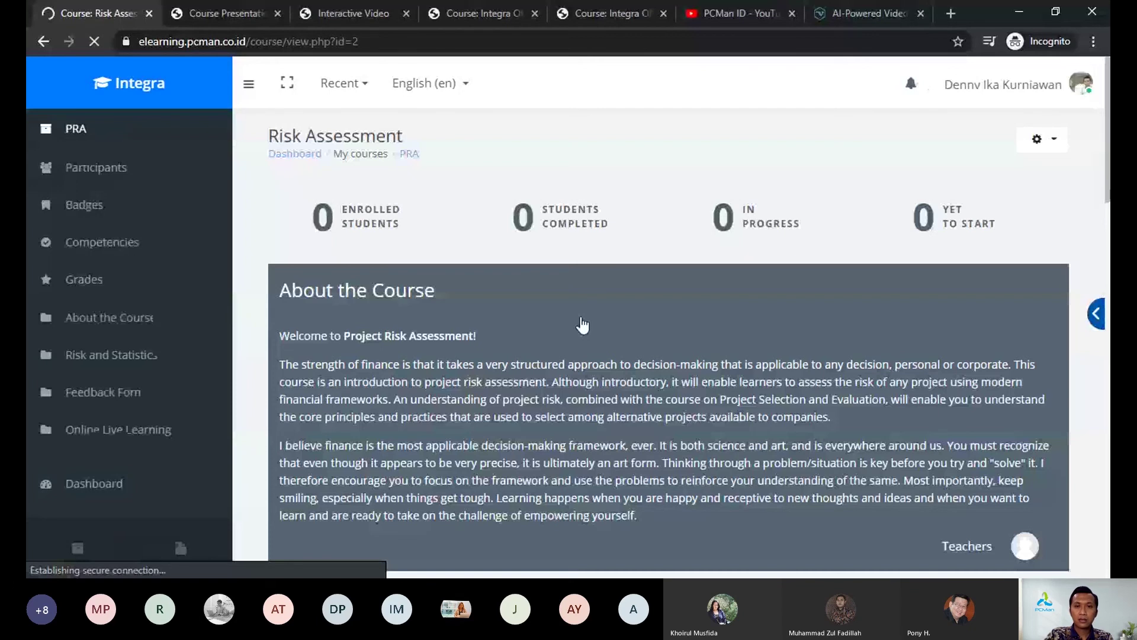
Step: Look over the Risk Assessment course's management options, then its introduction and activities
{"action": "left_click", "coordinate": [1042, 138]}
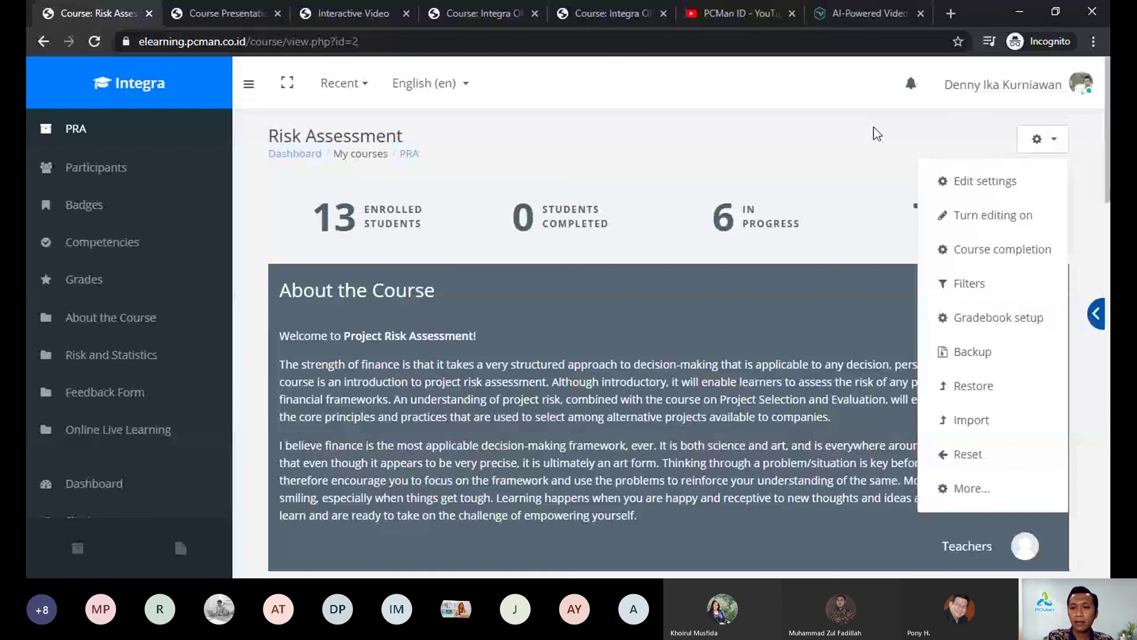
{"action": "left_click", "coordinate": [1087, 165]}
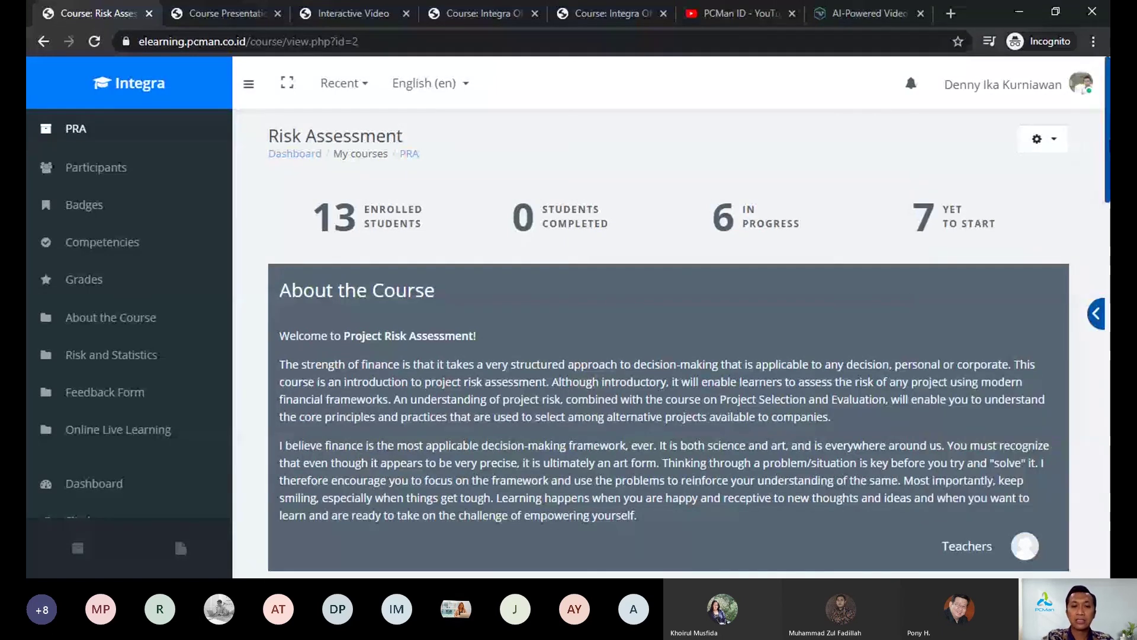
{"action": "scroll", "coordinate": [1106, 154], "scroll_direction": "down", "scroll_amount": 5}
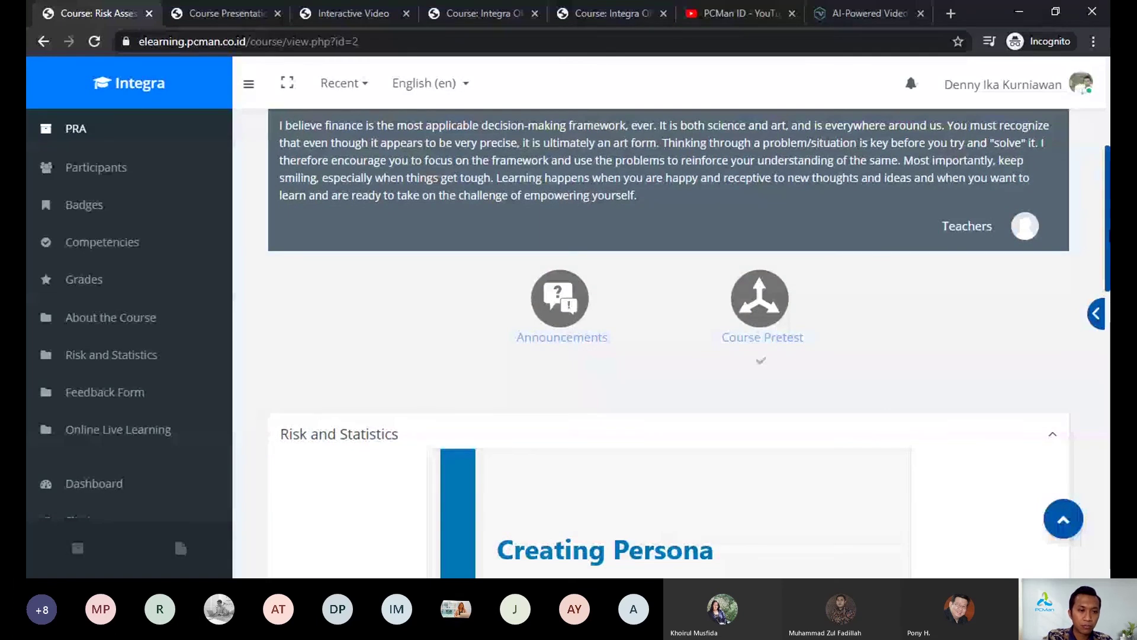
{"action": "scroll", "coordinate": [669, 344], "scroll_direction": "up", "scroll_amount": 3}
{"action": "scroll", "coordinate": [217, 388], "scroll_direction": "down", "scroll_amount": 3}
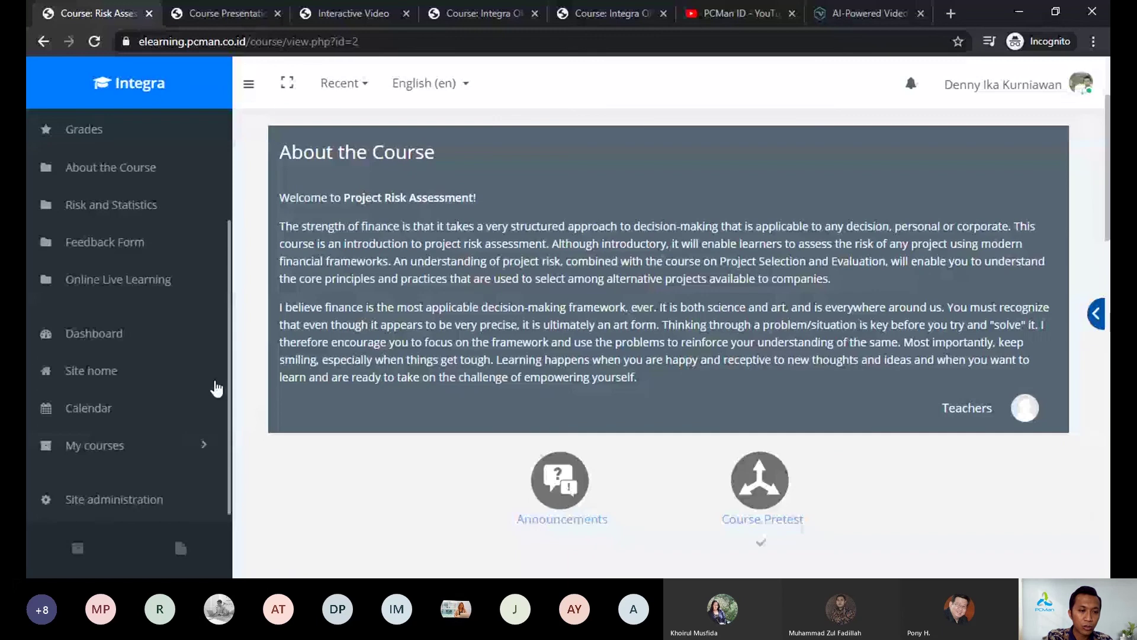
Step: Open the form for adding a new course from the Courses section of Site administration
{"action": "left_click", "coordinate": [109, 501]}
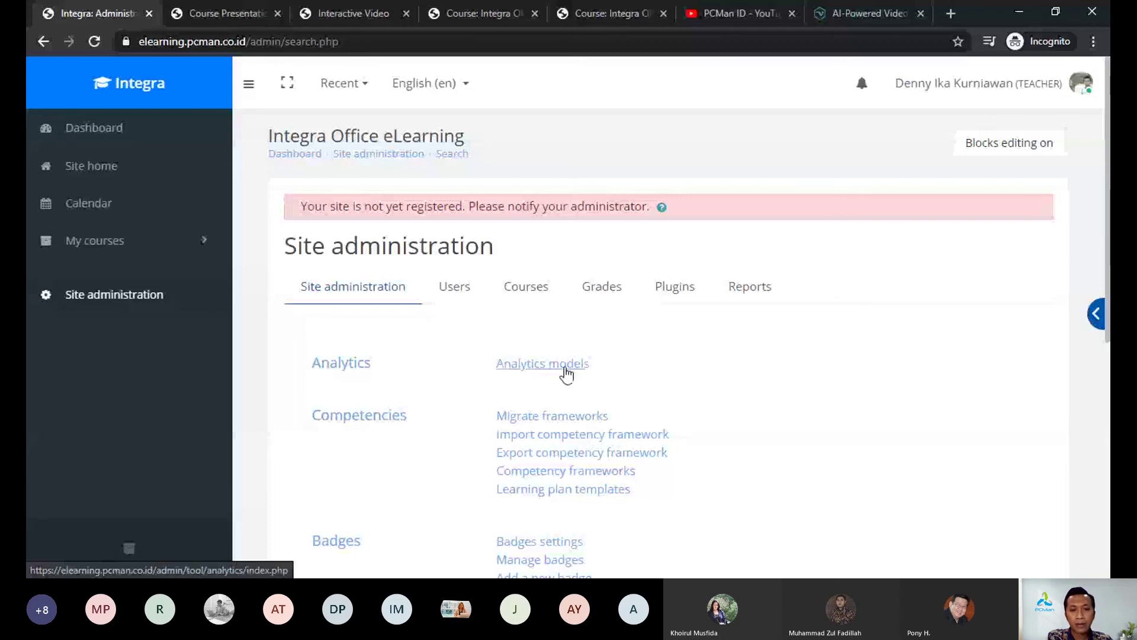
{"action": "left_click", "coordinate": [530, 290]}
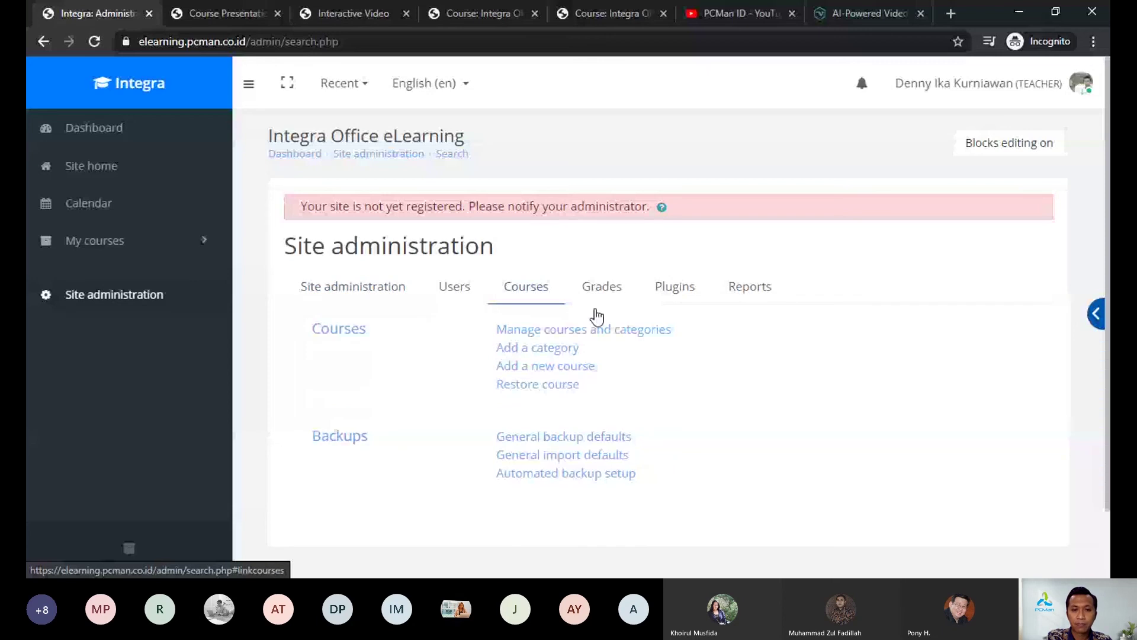
{"action": "left_click", "coordinate": [559, 368]}
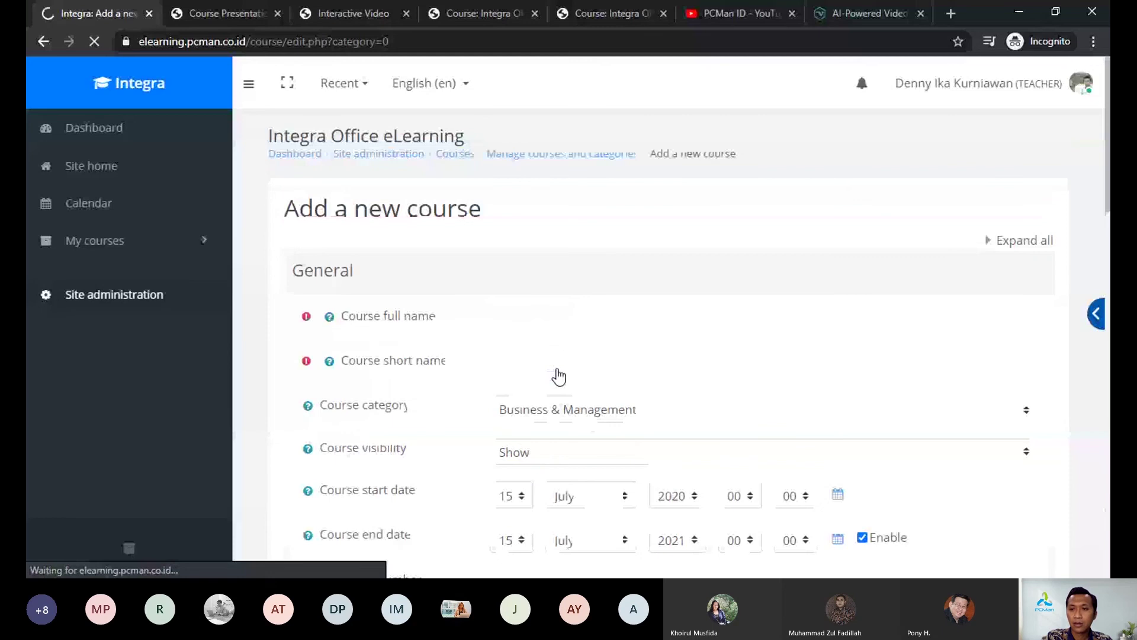
Step: Enter "Demo webinar" as the new course's full name and "webinar" as its short name
{"action": "scroll", "coordinate": [599, 170], "scroll_direction": "down", "scroll_amount": 2}
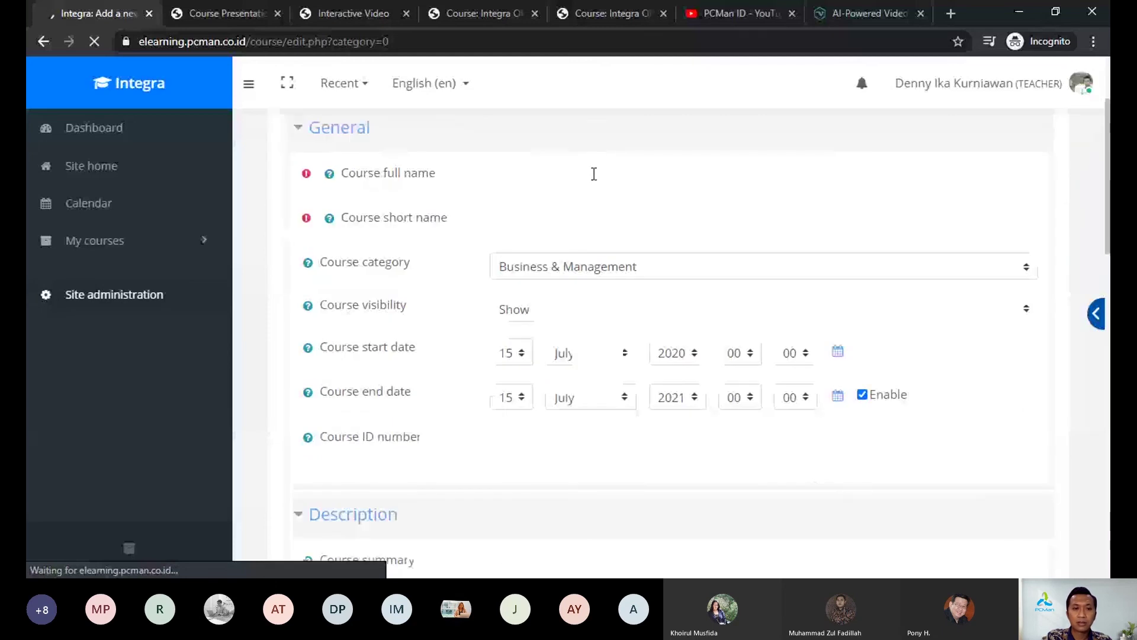
{"action": "left_click", "coordinate": [592, 173]}
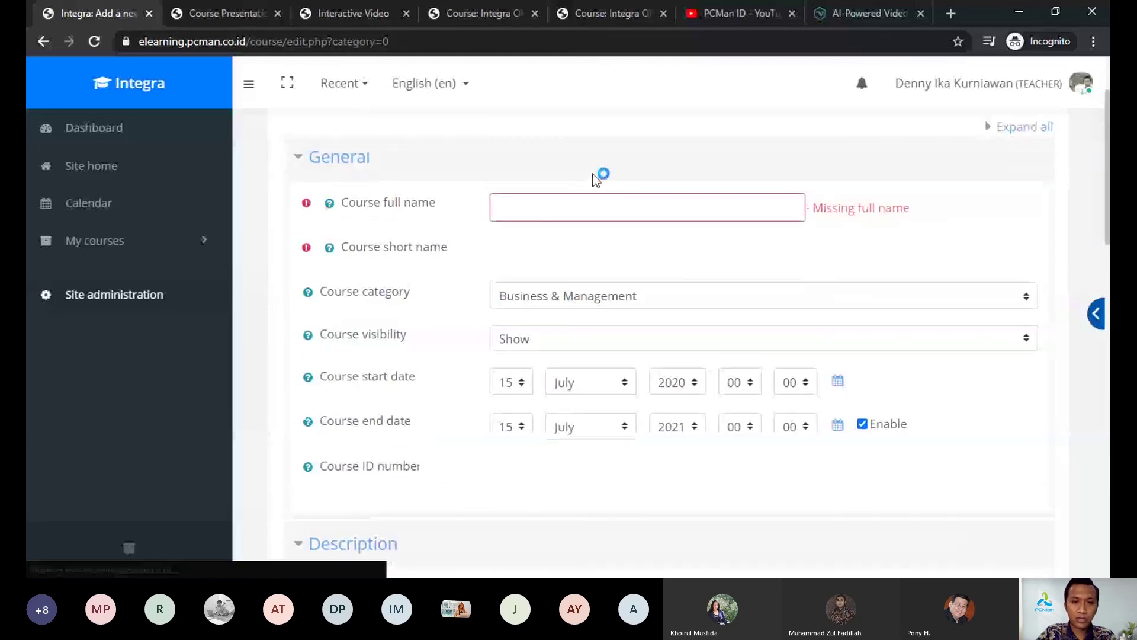
{"action": "type", "text": "Demo"}
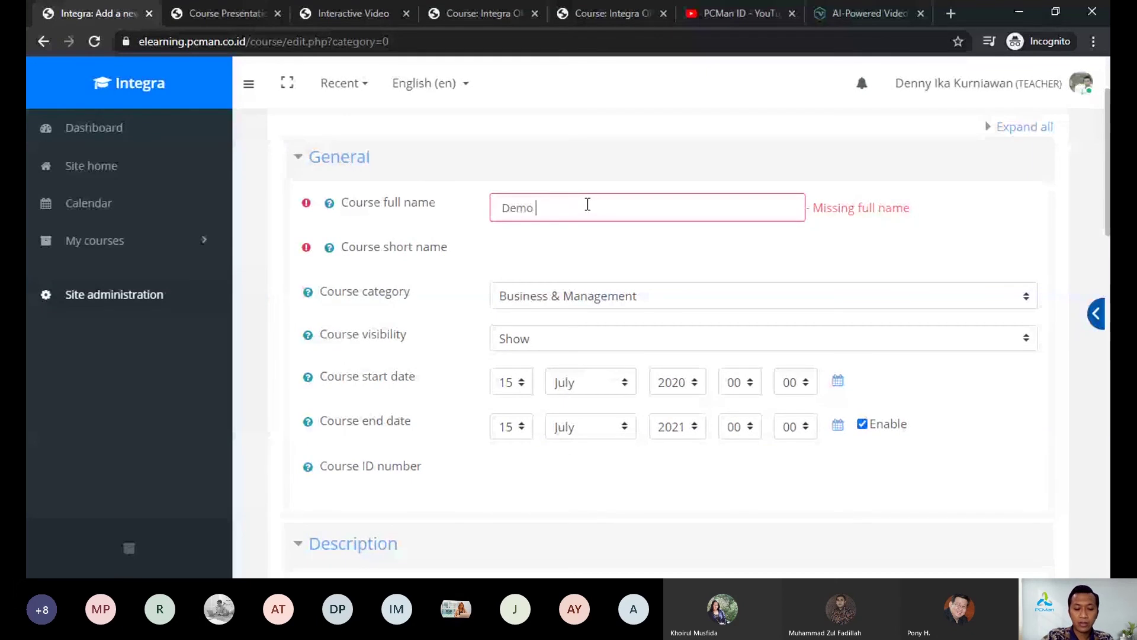
{"action": "type", "text": " webinar"}
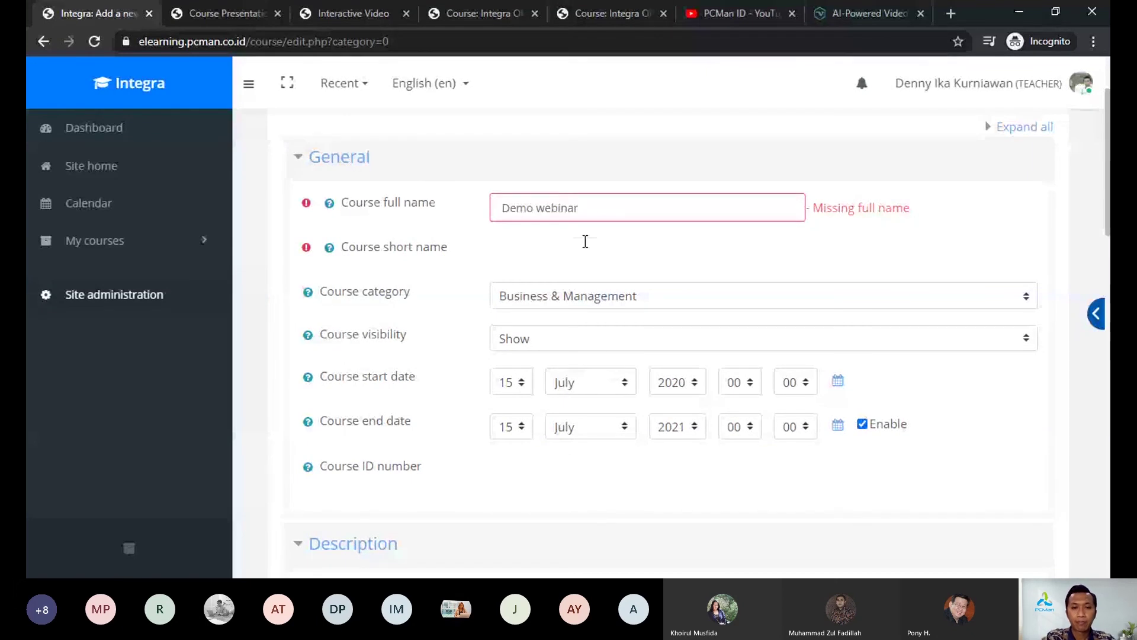
{"action": "left_click", "coordinate": [585, 249]}
{"action": "type", "text": "webinar"}
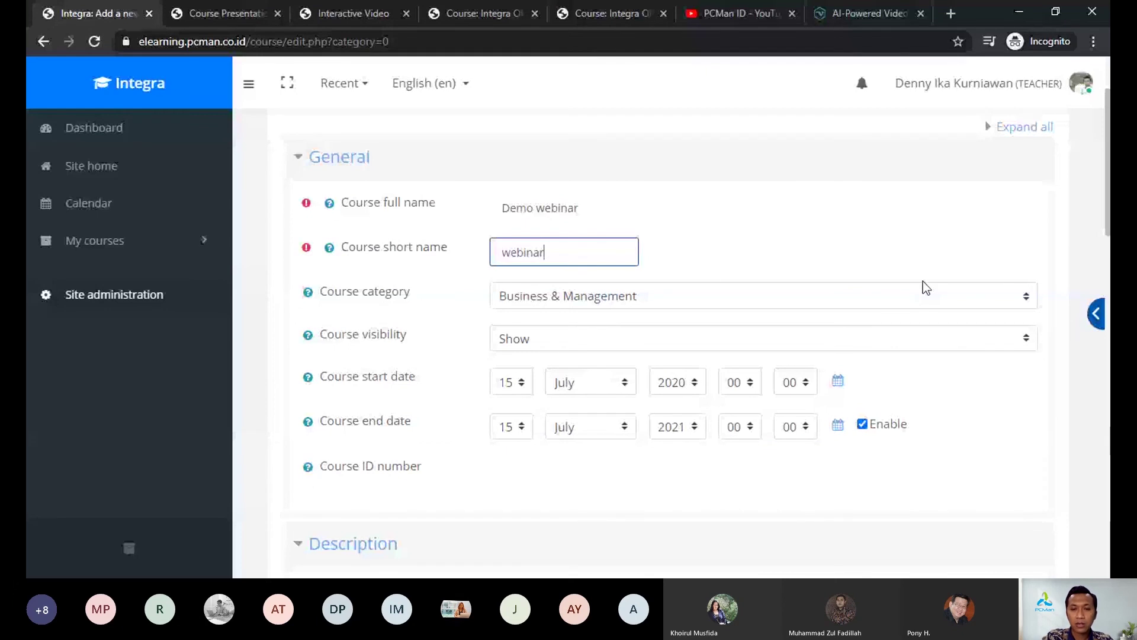
Step: Set the course category to Integra Office and disable the course end date
{"action": "left_click", "coordinate": [926, 302]}
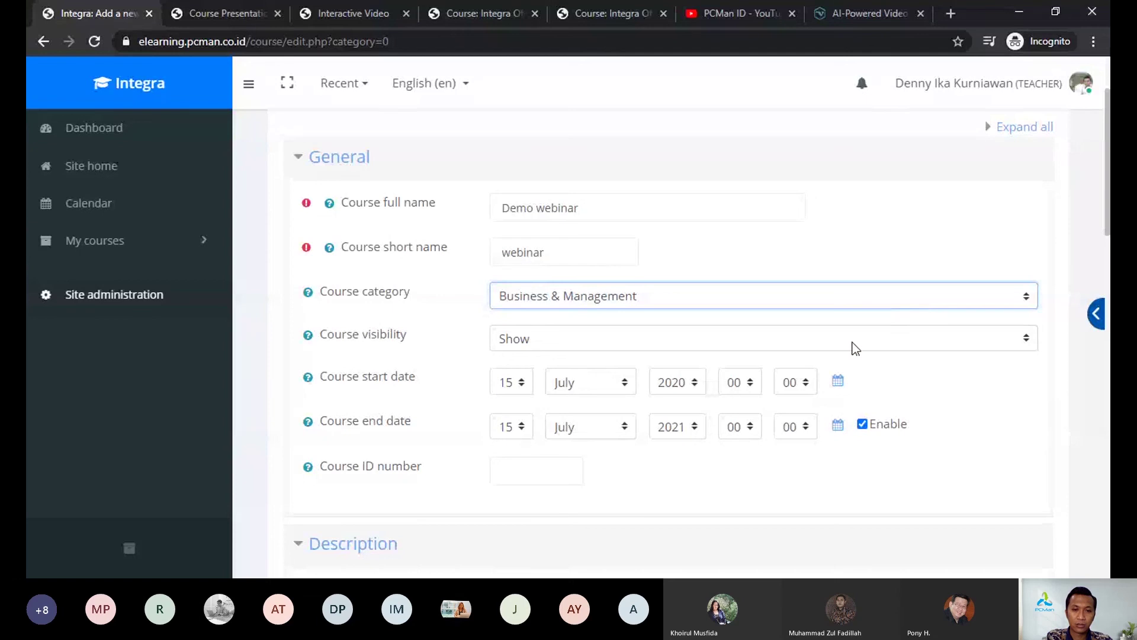
{"action": "left_click", "coordinate": [782, 374]}
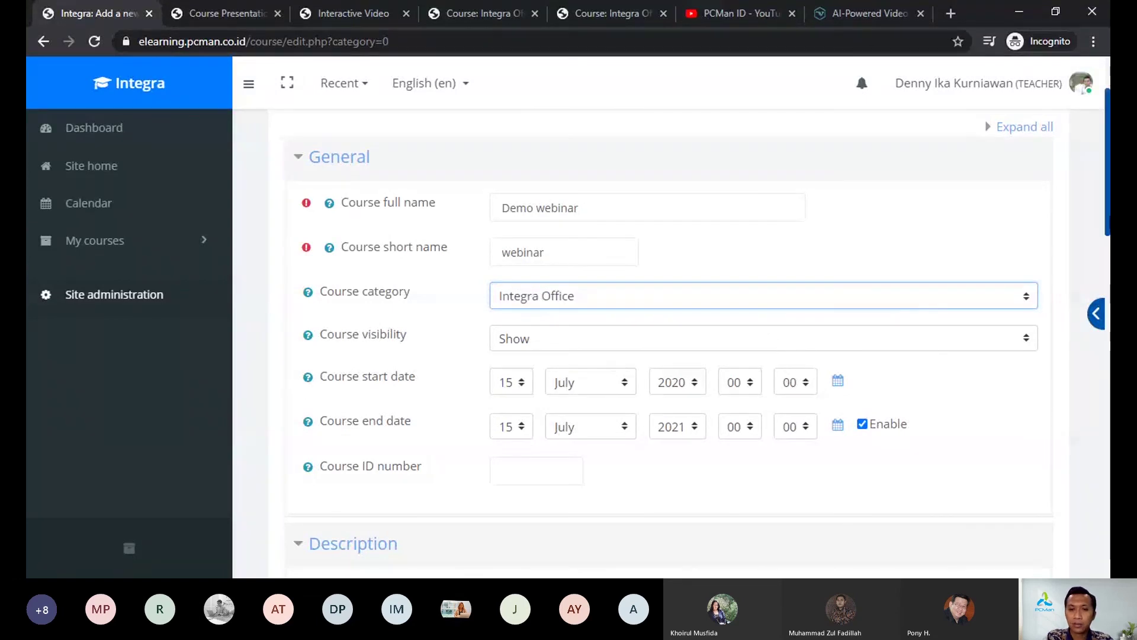
{"action": "left_click_drag", "start_coordinate": [1107, 160], "coordinate": [1107, 219]}
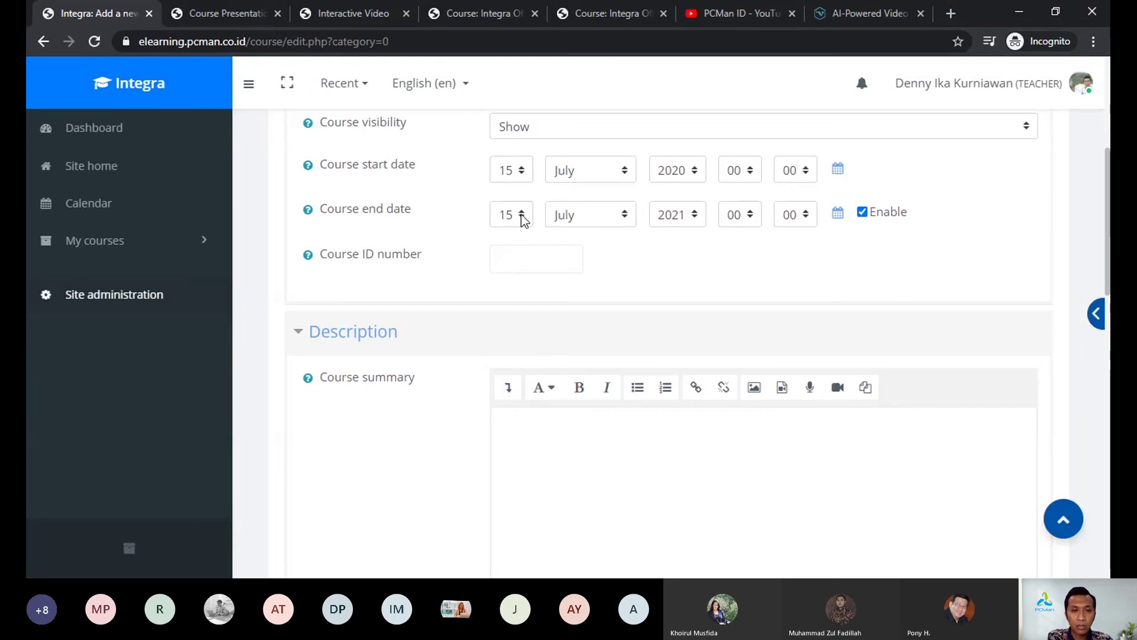
{"action": "left_click", "coordinate": [863, 213]}
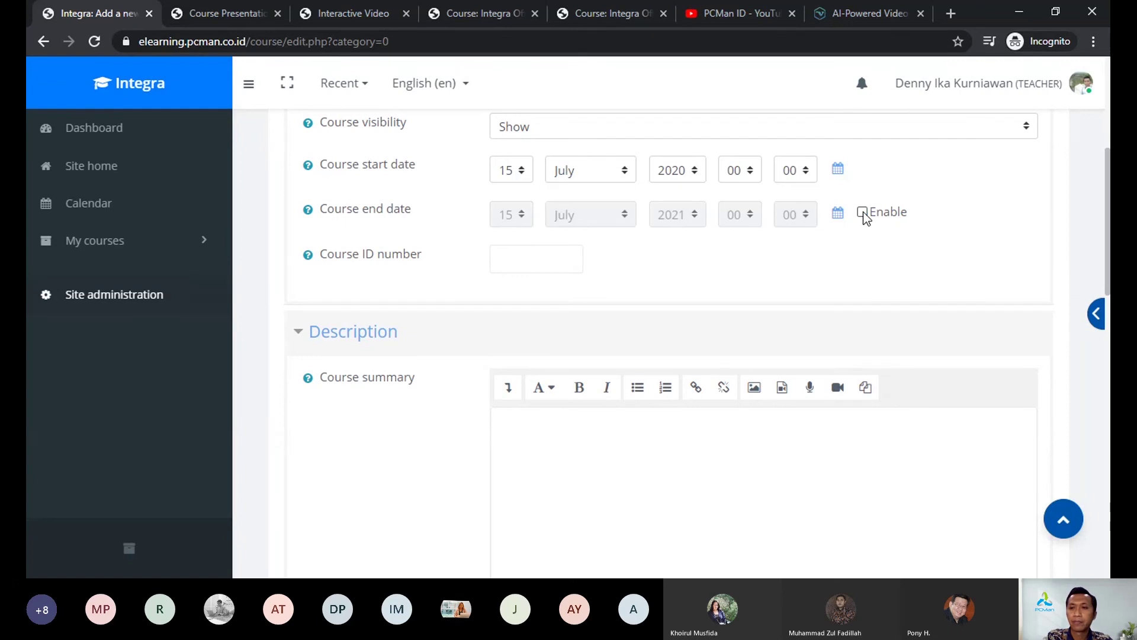
Step: Look over the course summary, image and remaining settings sections, and try to save and display the new course
{"action": "scroll", "coordinate": [864, 220], "scroll_direction": "down", "scroll_amount": 10}
{"action": "scroll", "coordinate": [864, 219], "scroll_direction": "up", "scroll_amount": 4}
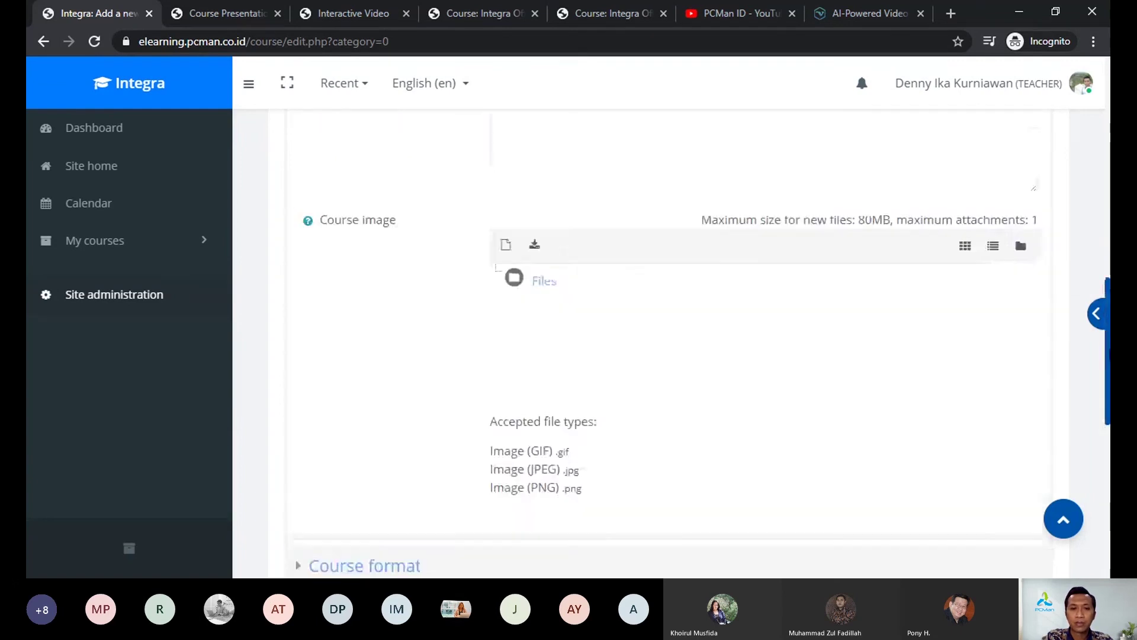
{"action": "scroll", "coordinate": [576, 310], "scroll_direction": "up", "scroll_amount": 5}
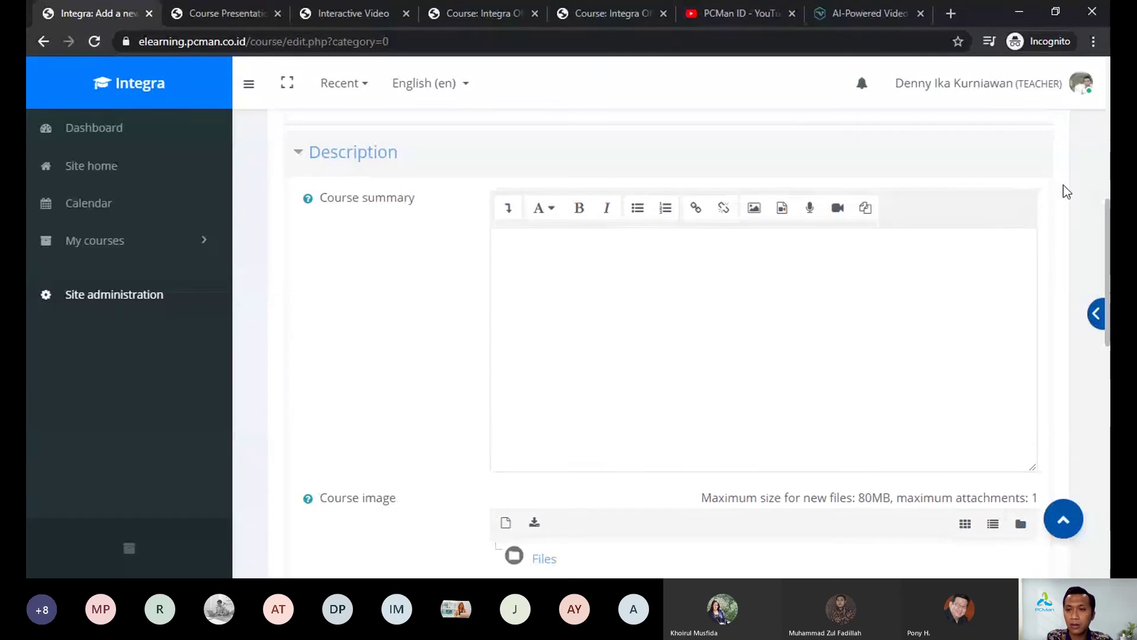
{"action": "scroll", "coordinate": [1106, 273], "scroll_direction": "down", "scroll_amount": 4}
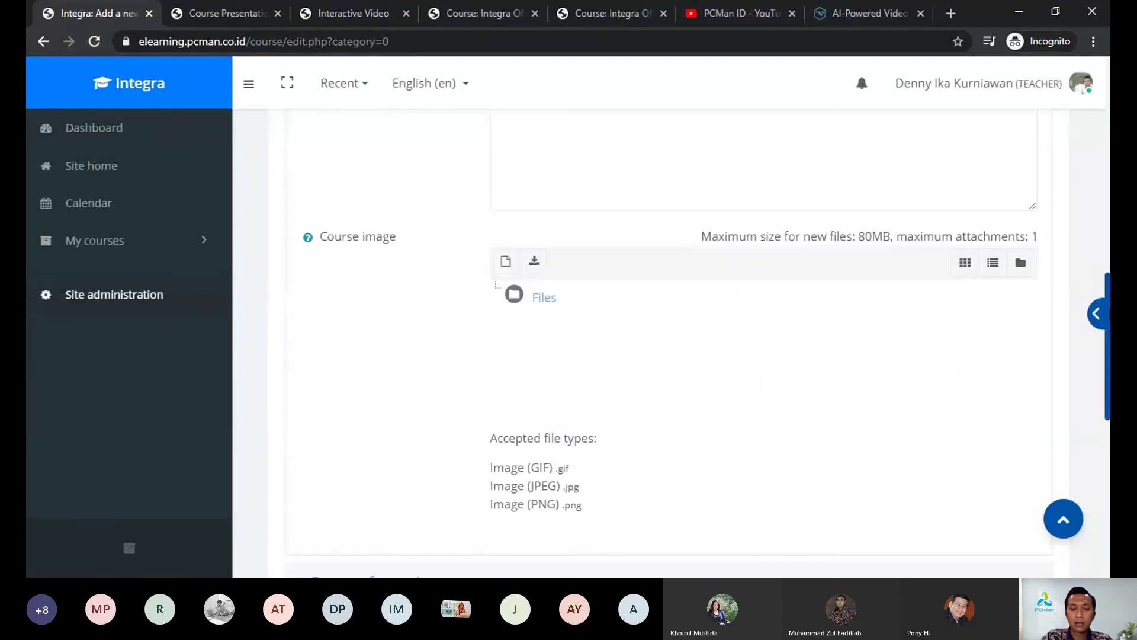
{"action": "scroll", "coordinate": [1107, 343], "scroll_direction": "down", "scroll_amount": 5}
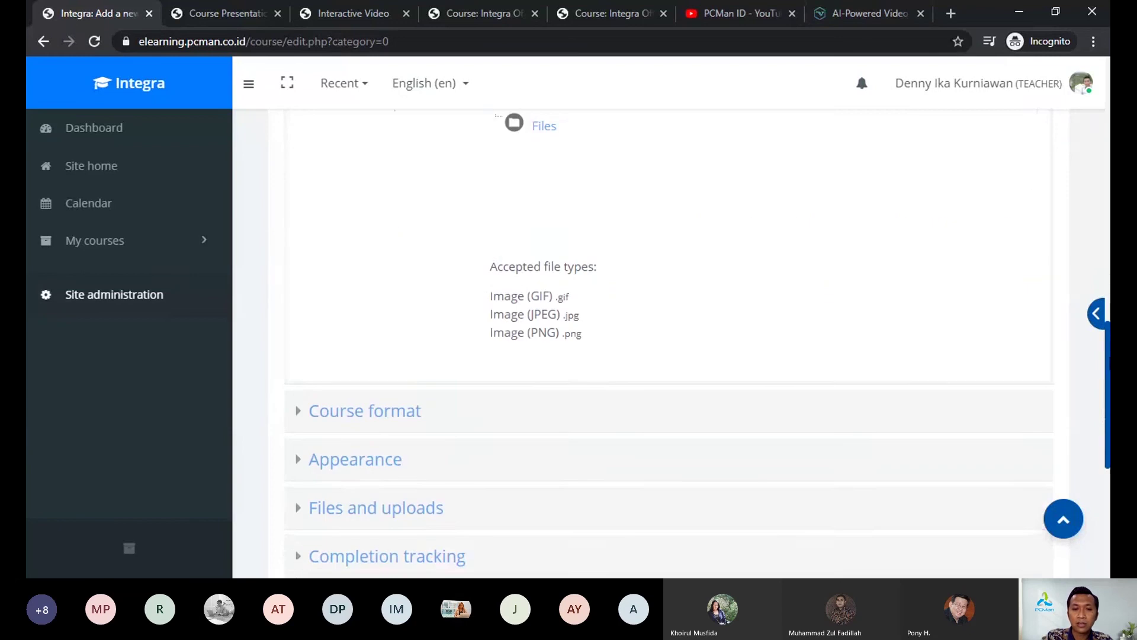
{"action": "scroll", "coordinate": [1106, 426], "scroll_direction": "down", "scroll_amount": 4}
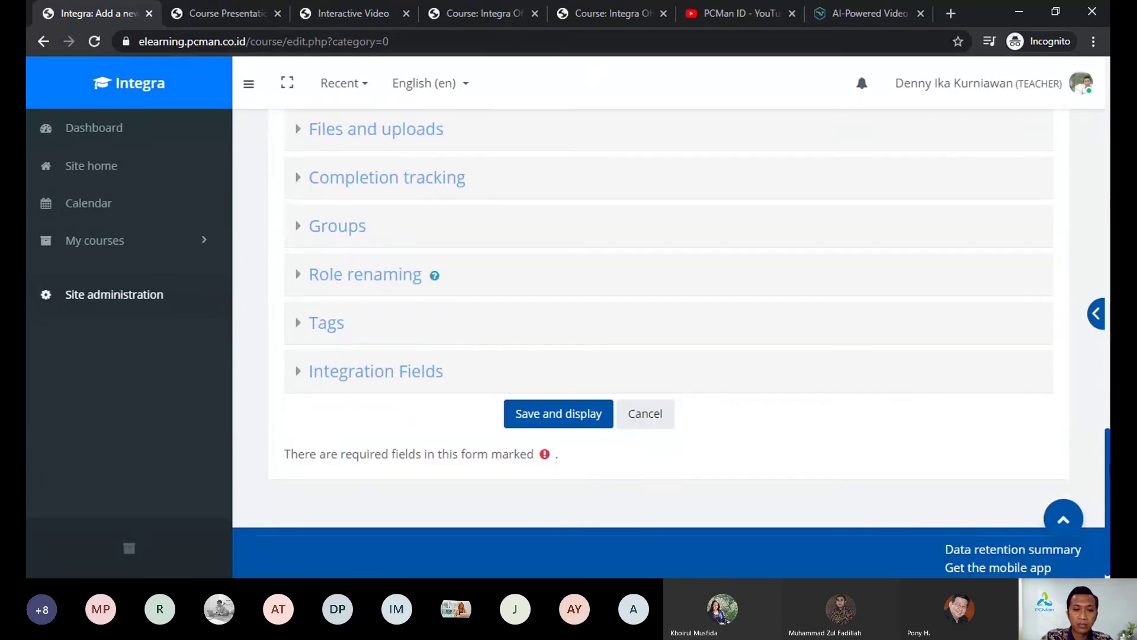
{"action": "left_click", "coordinate": [586, 415]}
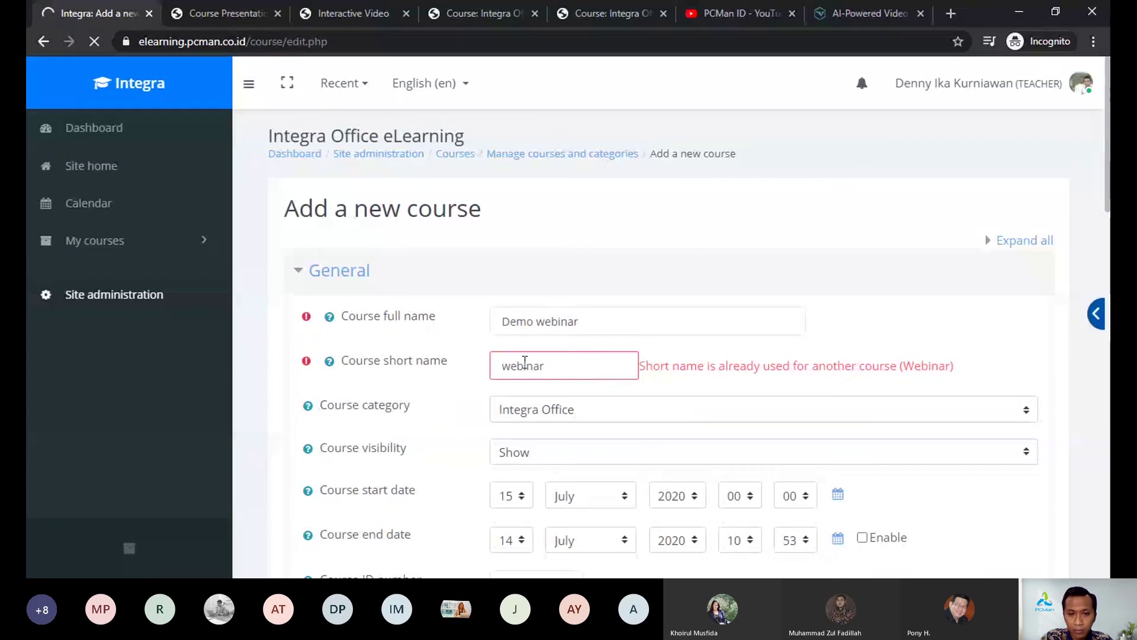
Step: Replace the course short name with "demo" and try to save and display the course again
{"action": "left_click_drag", "start_coordinate": [540, 365], "coordinate": [449, 385]}
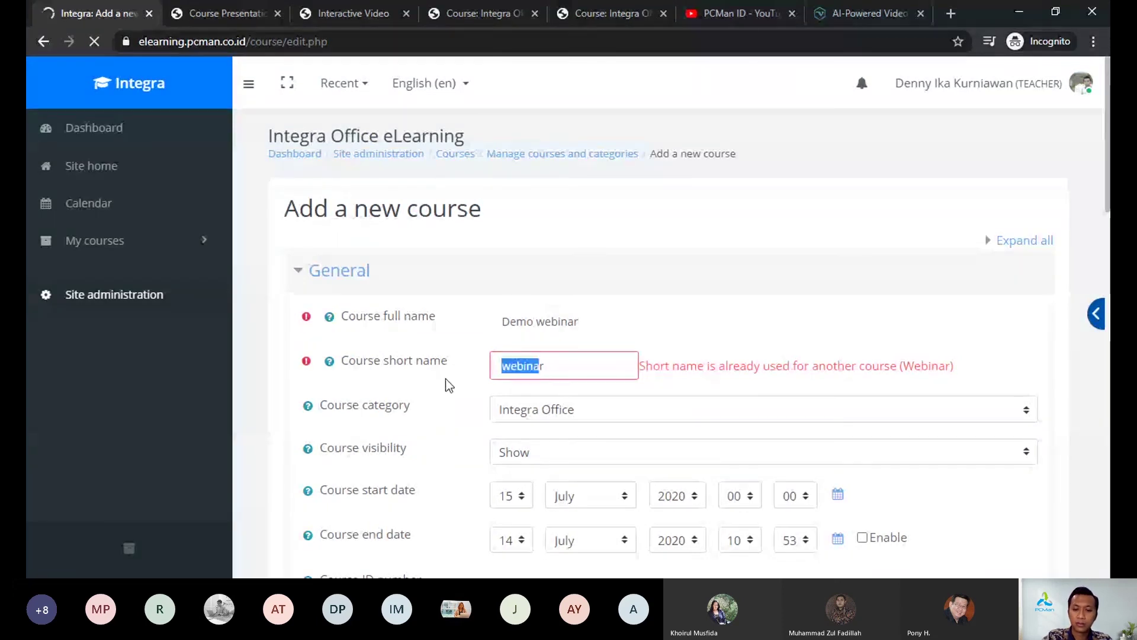
{"action": "key", "text": "BackSpace"}
{"action": "key", "text": "Delete"}
{"action": "type", "text": "demo"}
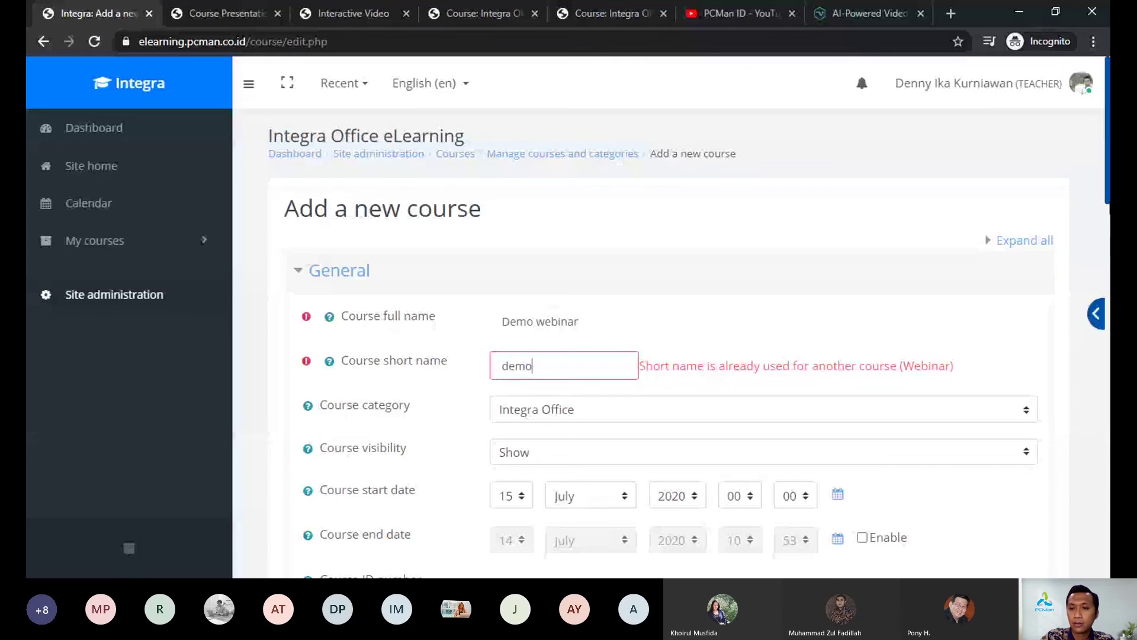
{"action": "scroll", "coordinate": [449, 385], "scroll_direction": "down", "scroll_amount": 14}
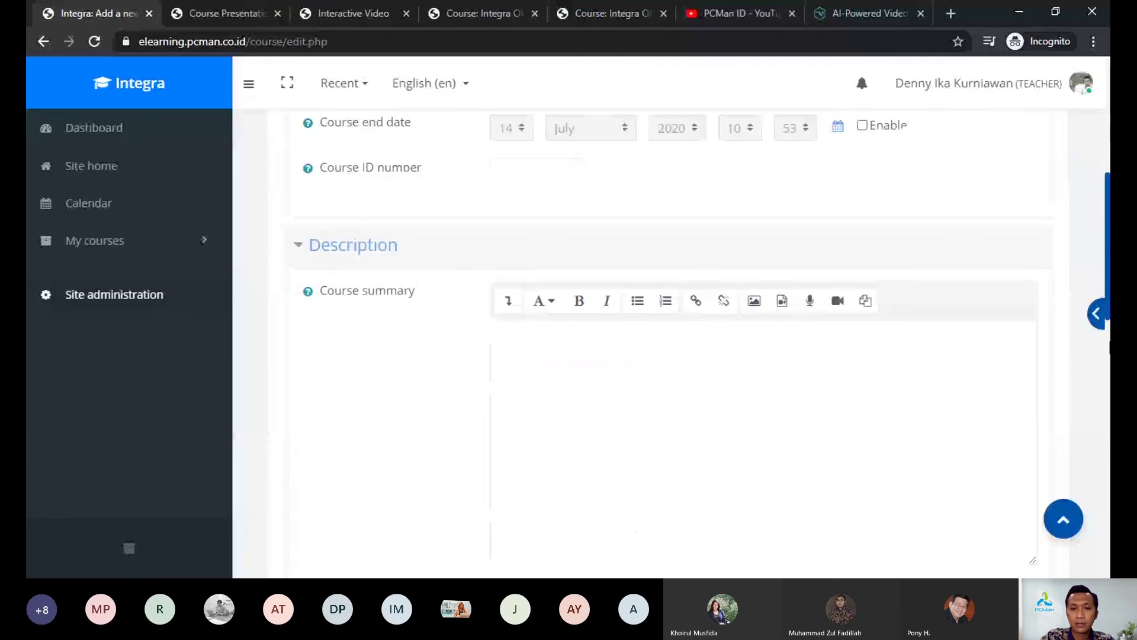
{"action": "scroll", "coordinate": [621, 443], "scroll_direction": "down", "scroll_amount": 8}
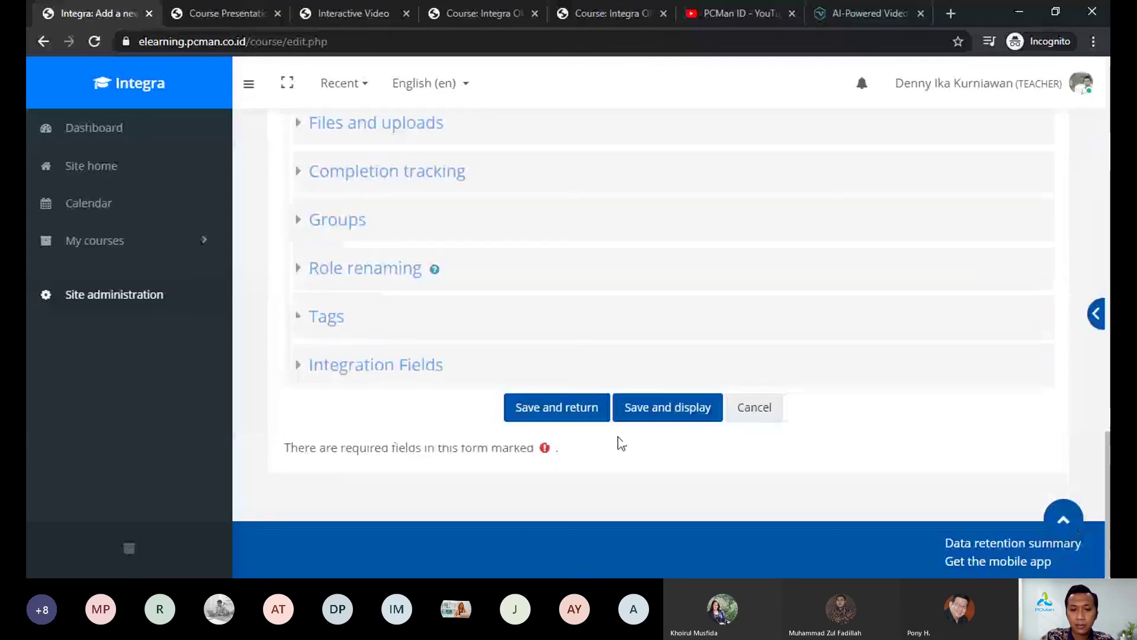
{"action": "left_click", "coordinate": [647, 412]}
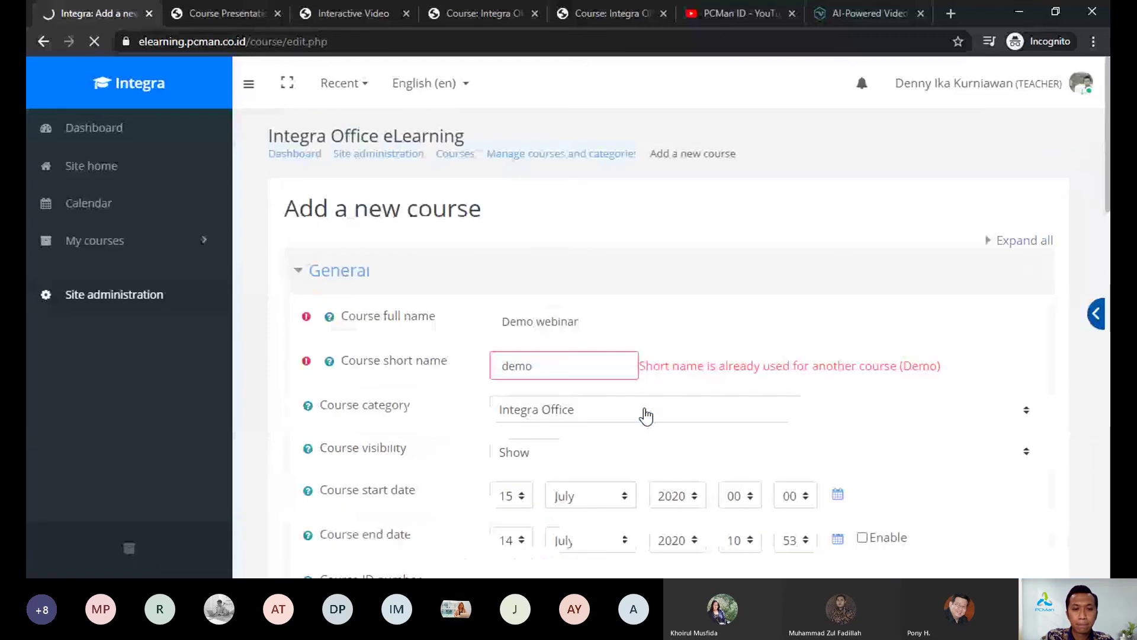
Step: Change the course short name to "demo2" and save and display the course
{"action": "left_click", "coordinate": [557, 368]}
{"action": "type", "text": "2"}
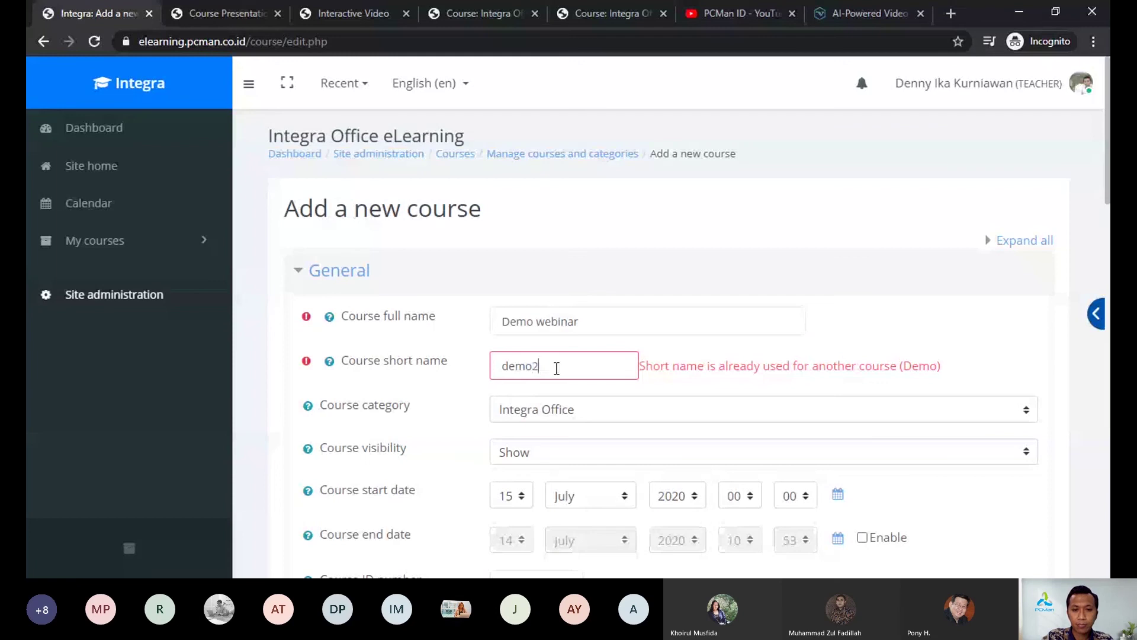
{"action": "scroll", "coordinate": [815, 510], "scroll_direction": "down", "scroll_amount": 20}
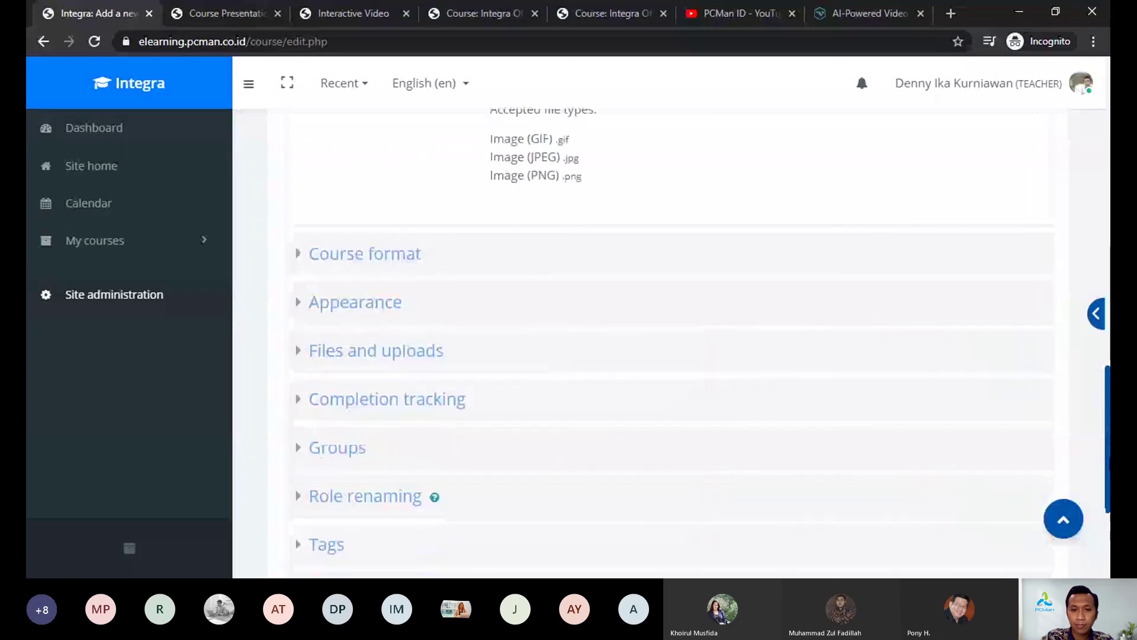
{"action": "left_click", "coordinate": [642, 417]}
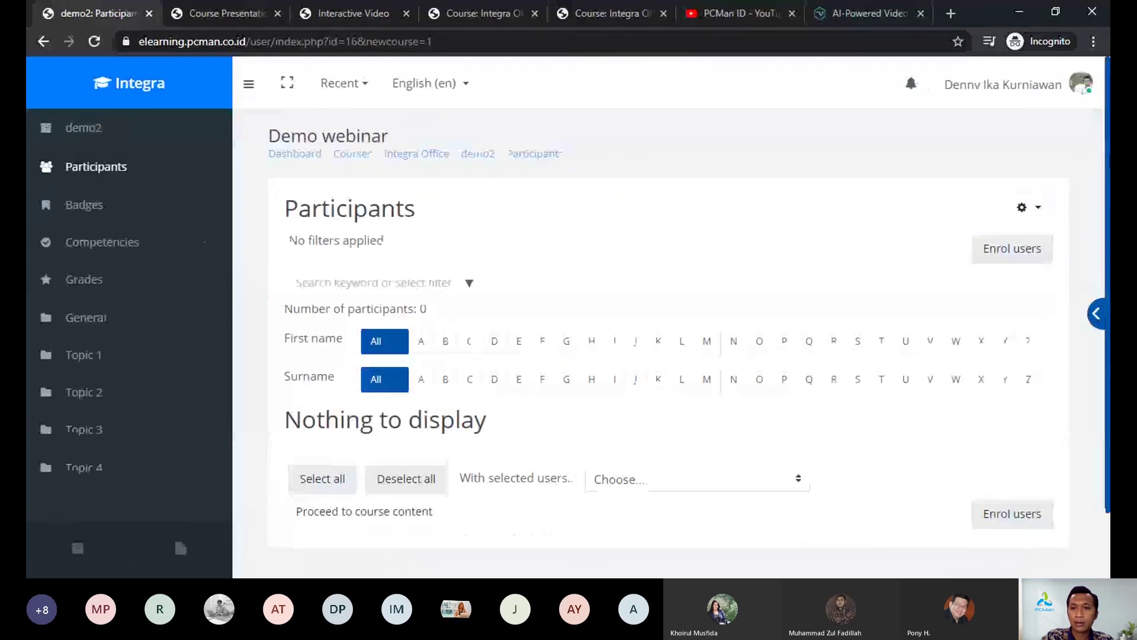
Step: Open user enrolment for the Demo webinar course, search by the first participant's name and select that user
{"action": "scroll", "coordinate": [669, 325], "scroll_direction": "down", "scroll_amount": 1}
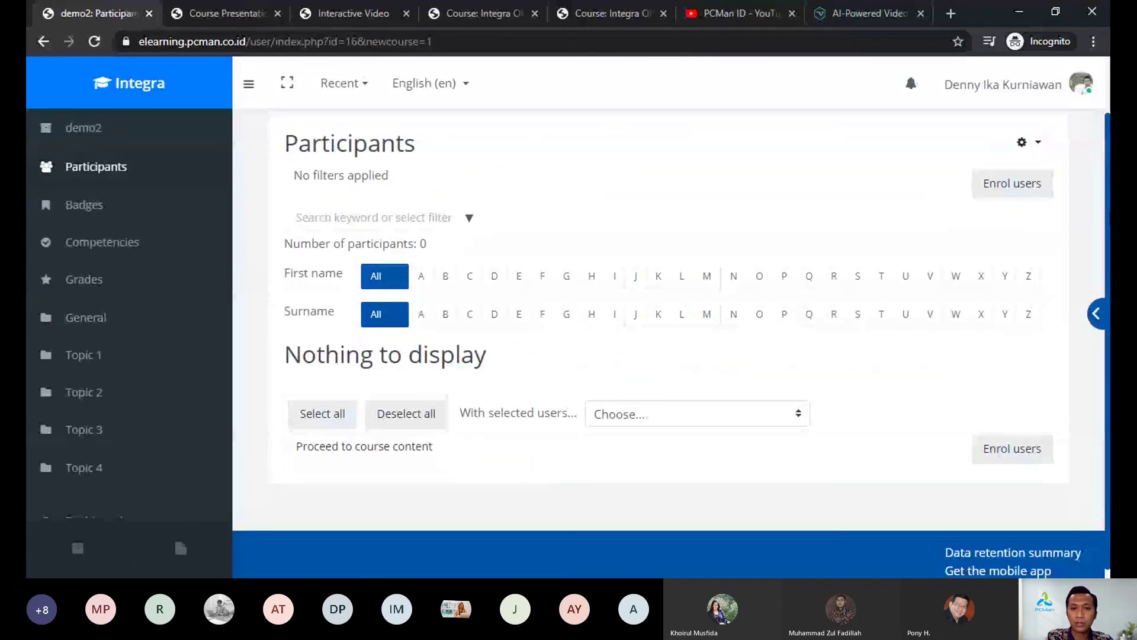
{"action": "left_click", "coordinate": [1005, 186]}
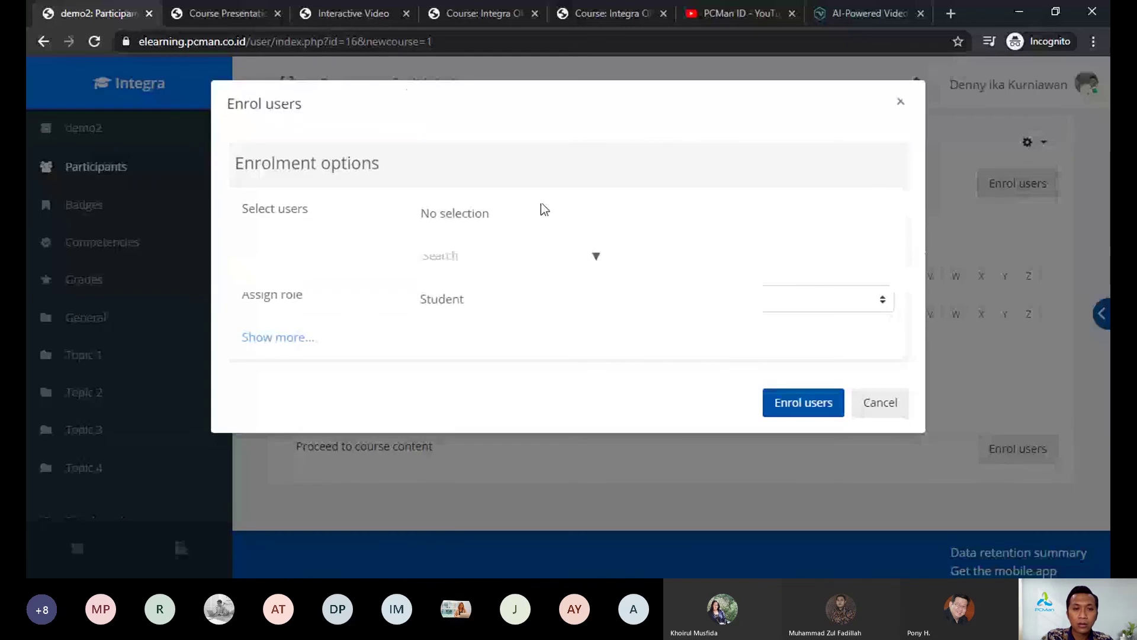
{"action": "left_click", "coordinate": [597, 258]}
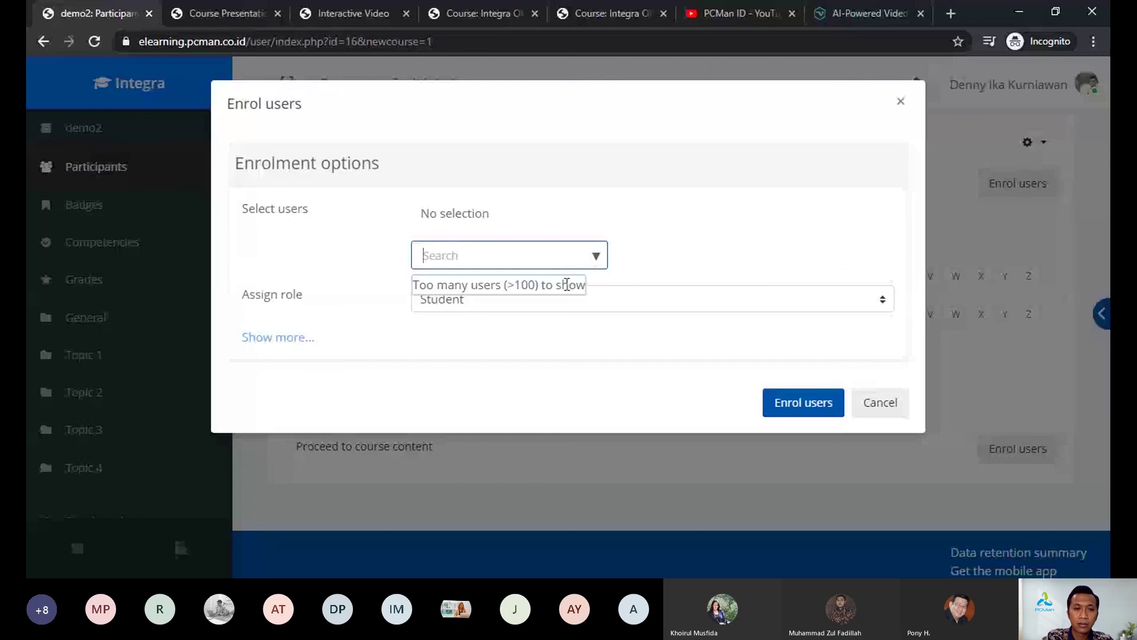
{"action": "left_click", "coordinate": [620, 202]}
{"action": "left_click", "coordinate": [470, 258]}
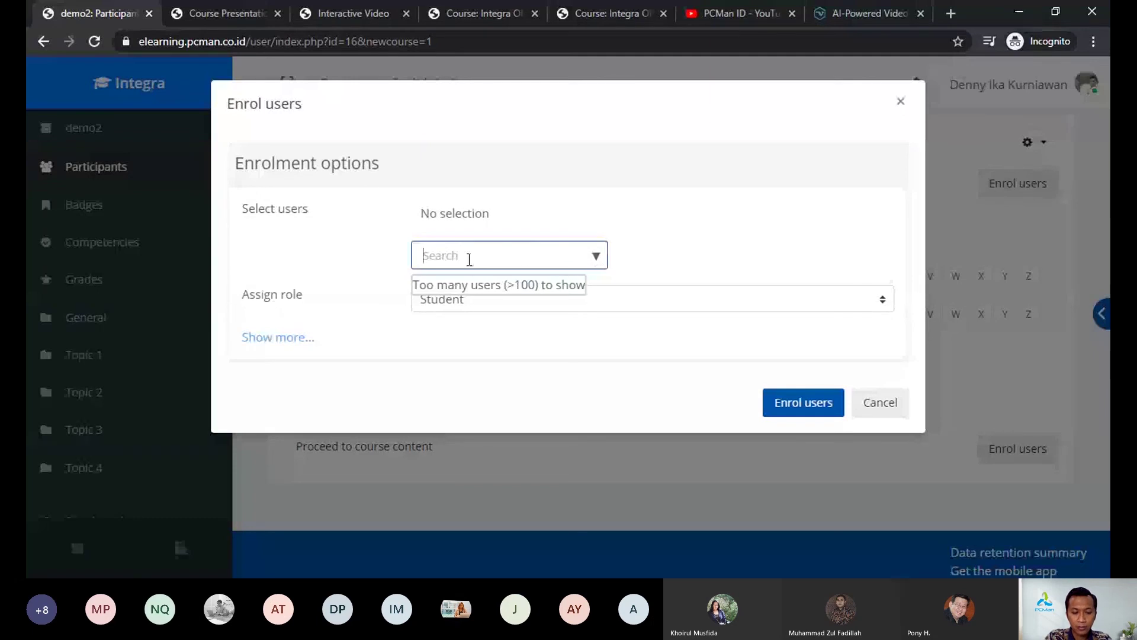
{"action": "type", "text": "po"}
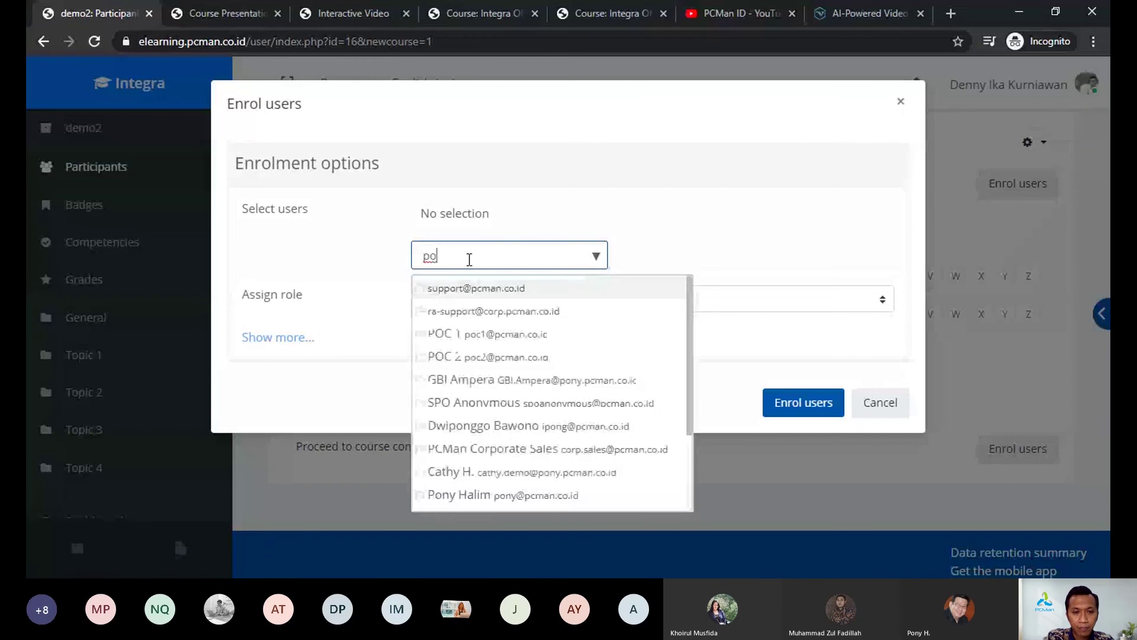
{"action": "type", "text": "ny"}
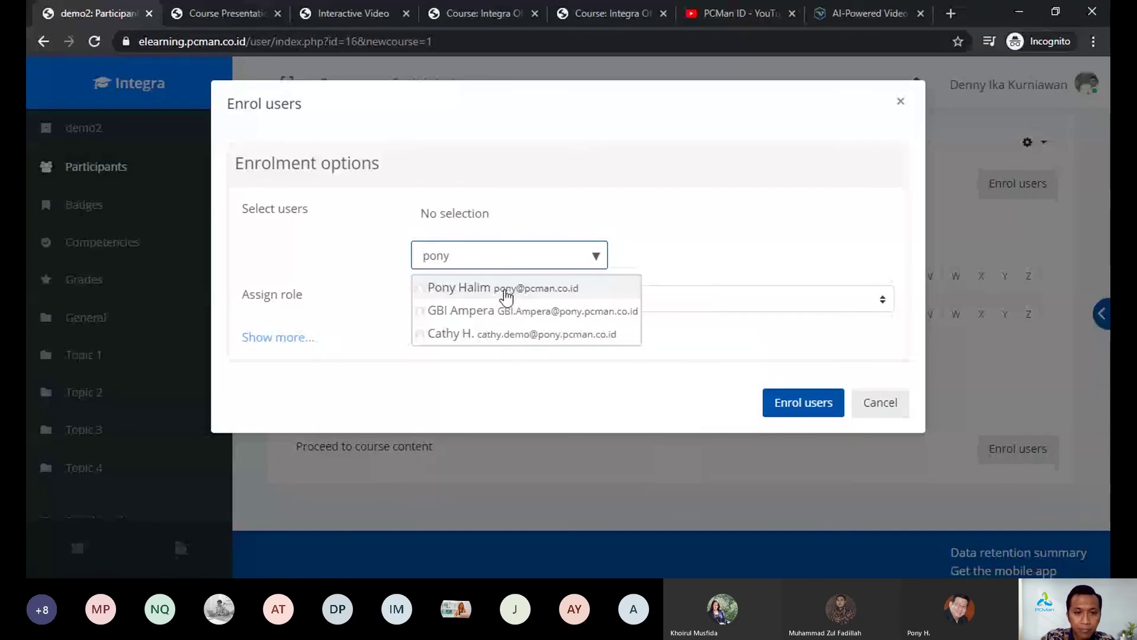
{"action": "left_click", "coordinate": [504, 289]}
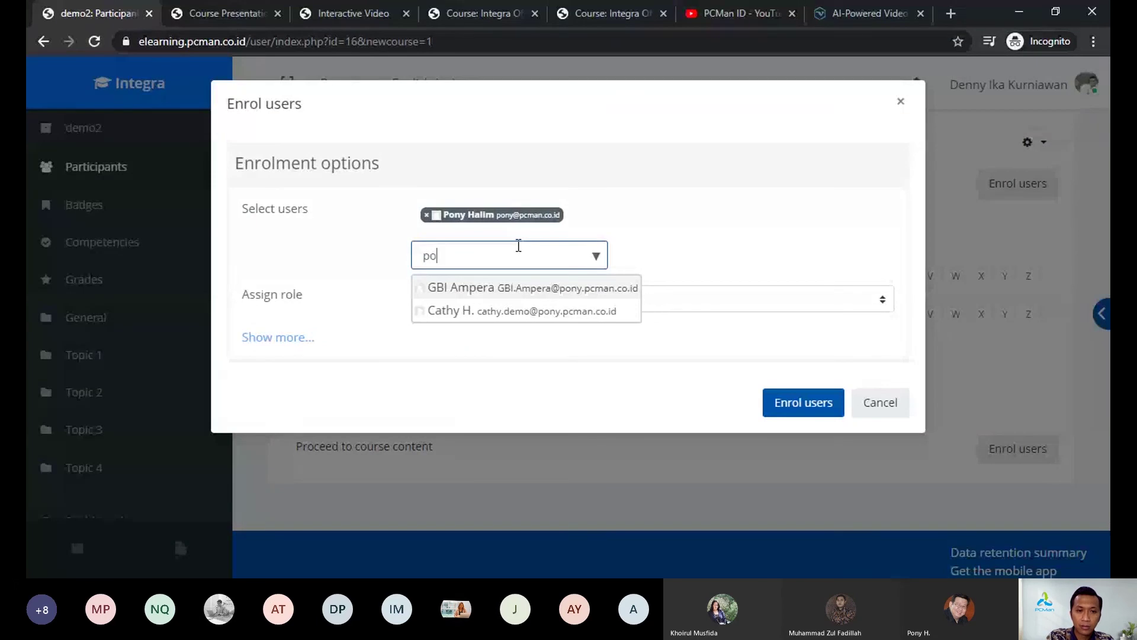
Step: Find and add a second participant by name, and enrol both selected users in the course as students
{"action": "key", "text": "BackSpace"}
{"action": "key", "text": "BackSpace"}
{"action": "type", "text": "ida"}
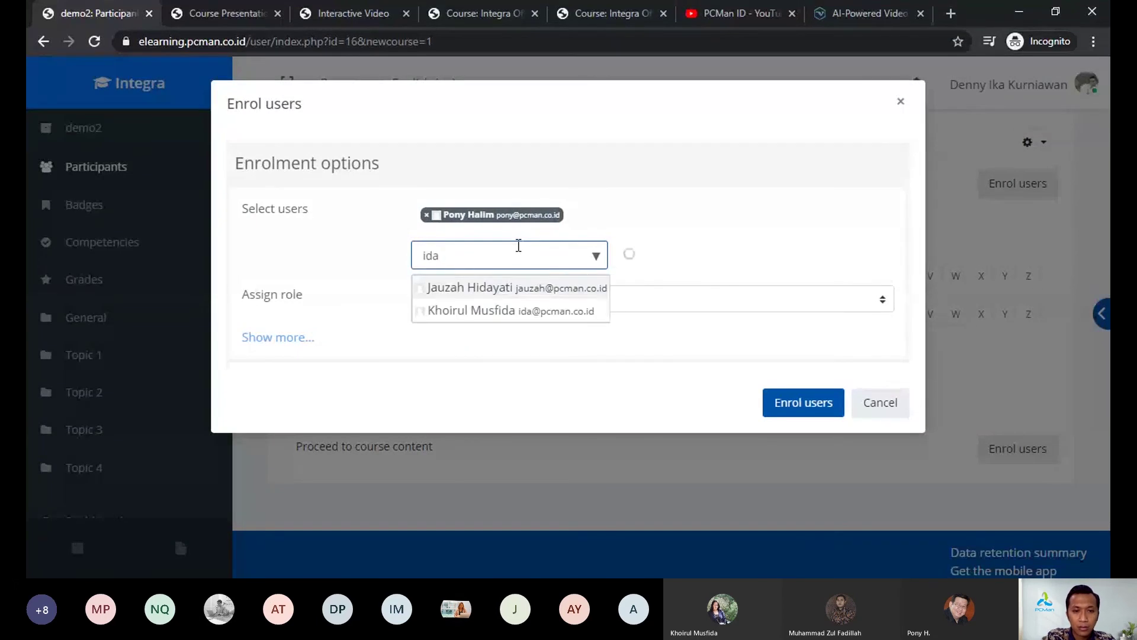
{"action": "left_click", "coordinate": [526, 312]}
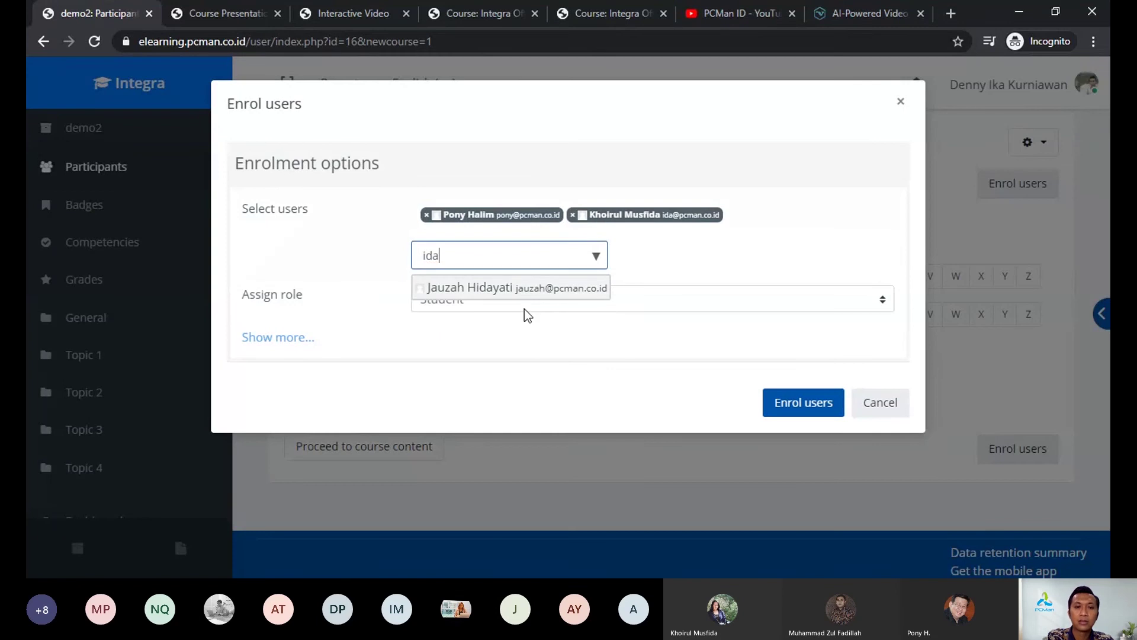
{"action": "left_click", "coordinate": [799, 402]}
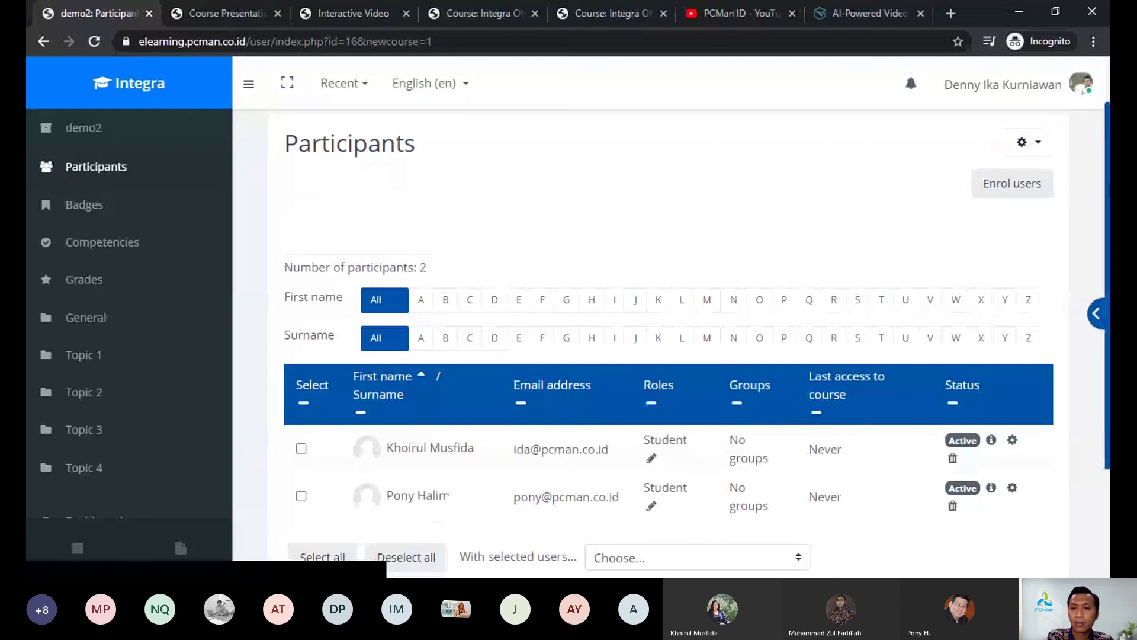
{"action": "scroll", "coordinate": [794, 402], "scroll_direction": "down", "scroll_amount": 3}
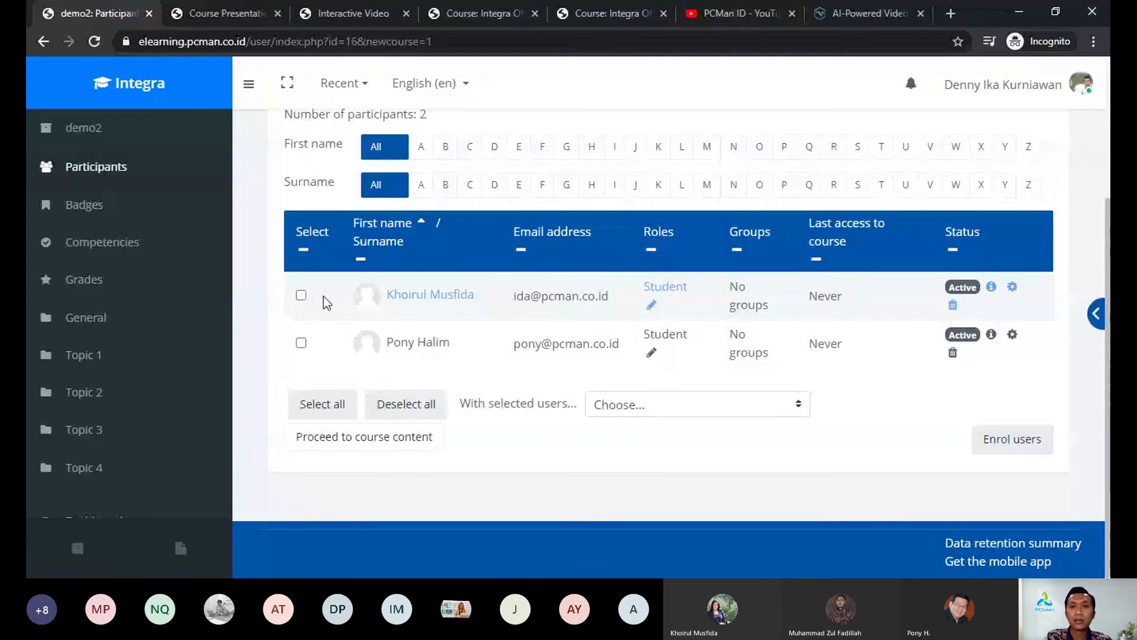
{"action": "scroll", "coordinate": [992, 260], "scroll_direction": "up", "scroll_amount": 3}
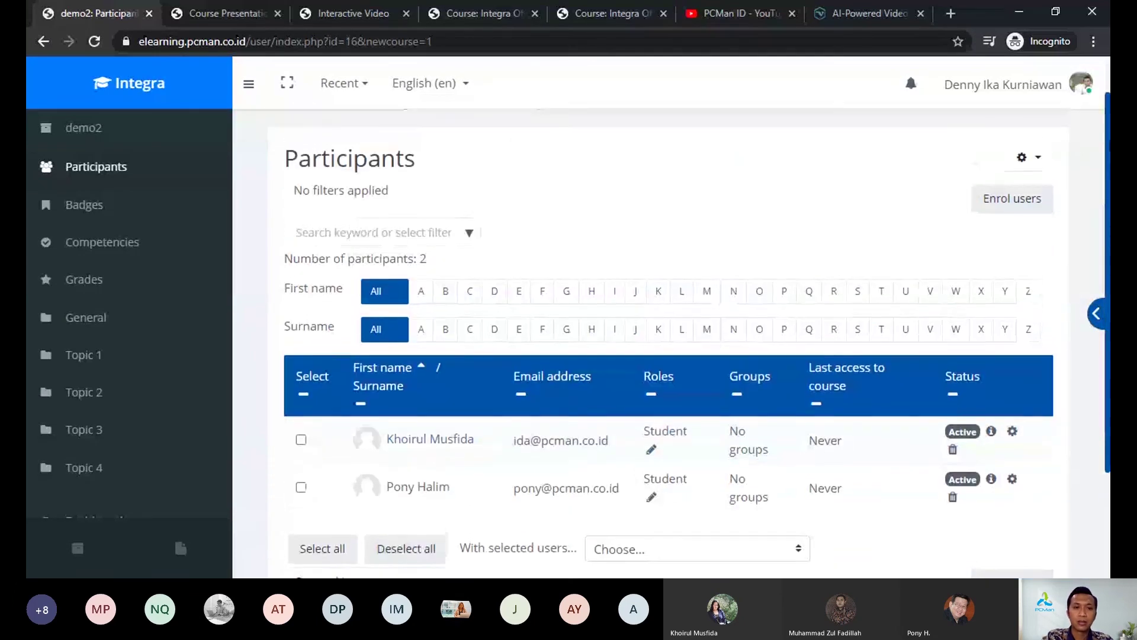
Step: Return to the Demo webinar course page and turn editing on for the course
{"action": "left_click", "coordinate": [473, 130]}
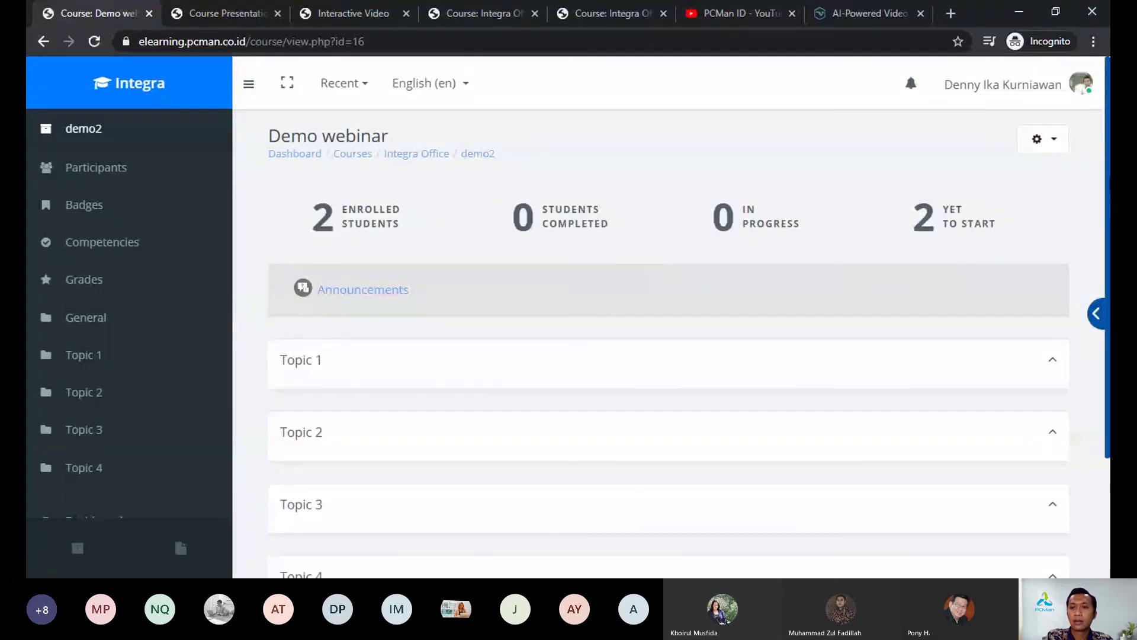
{"action": "scroll", "coordinate": [668, 355], "scroll_direction": "down", "scroll_amount": 2}
{"action": "scroll", "coordinate": [668, 355], "scroll_direction": "up", "scroll_amount": 2}
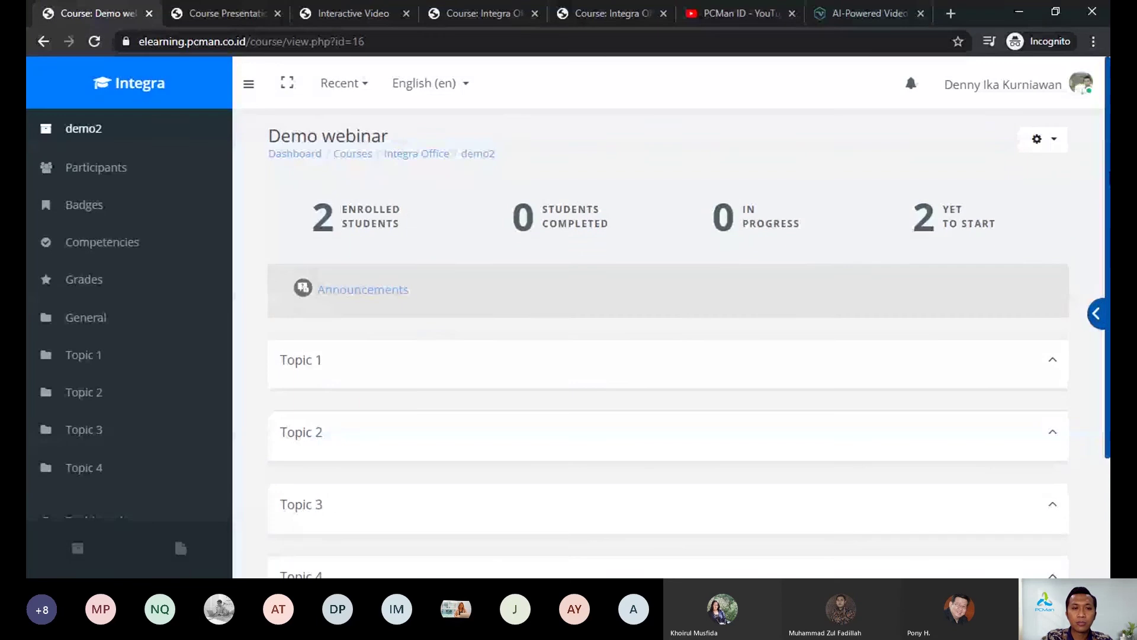
{"action": "scroll", "coordinate": [689, 317], "scroll_direction": "down", "scroll_amount": 1}
{"action": "scroll", "coordinate": [689, 317], "scroll_direction": "up", "scroll_amount": 1}
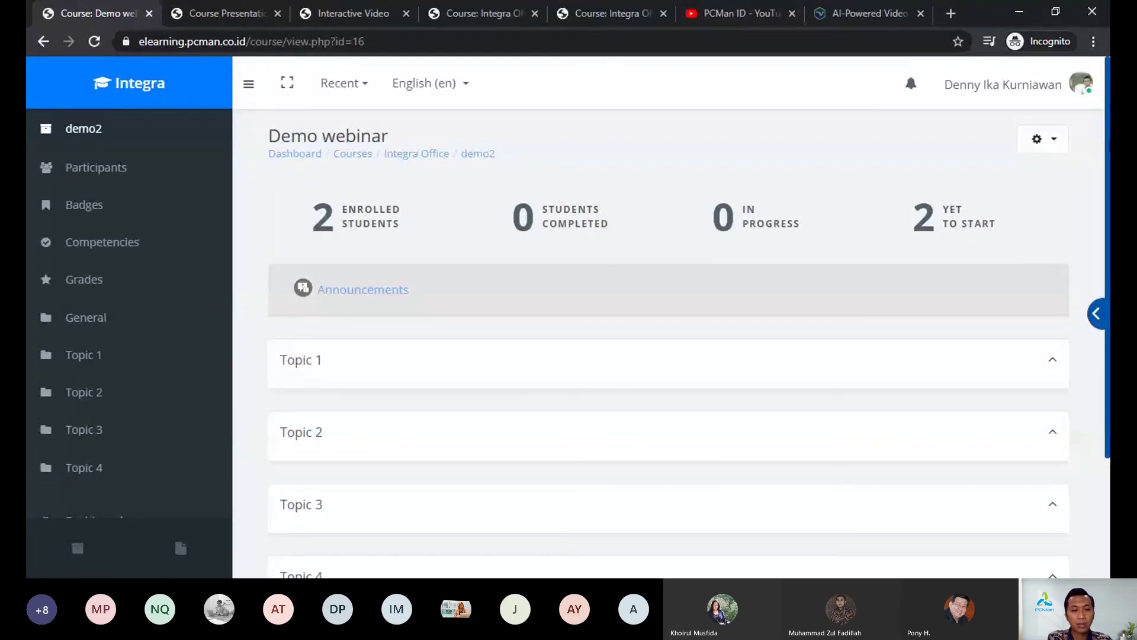
{"action": "scroll", "coordinate": [1074, 142], "scroll_direction": "down", "scroll_amount": 2}
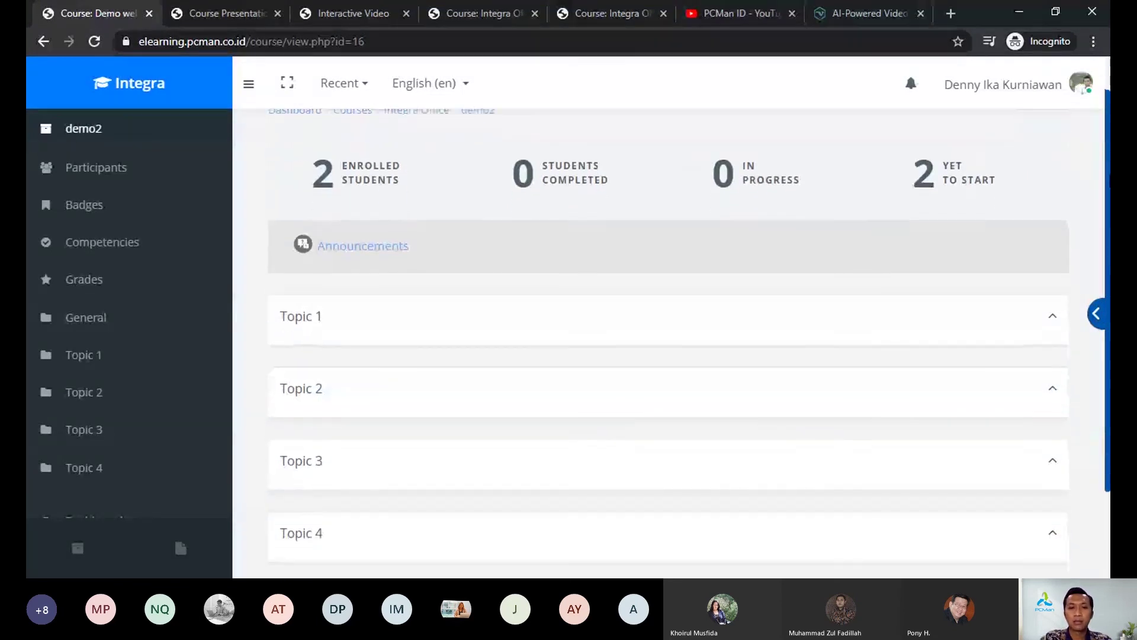
{"action": "scroll", "coordinate": [1074, 142], "scroll_direction": "up", "scroll_amount": 2}
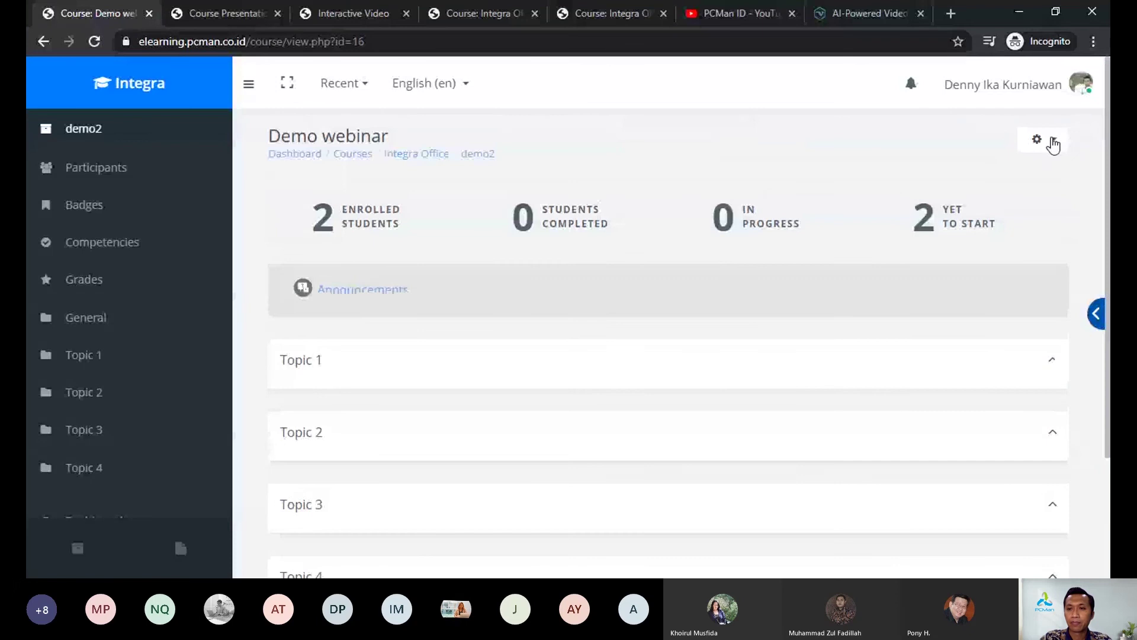
{"action": "left_click", "coordinate": [1048, 139]}
{"action": "left_click", "coordinate": [1012, 218]}
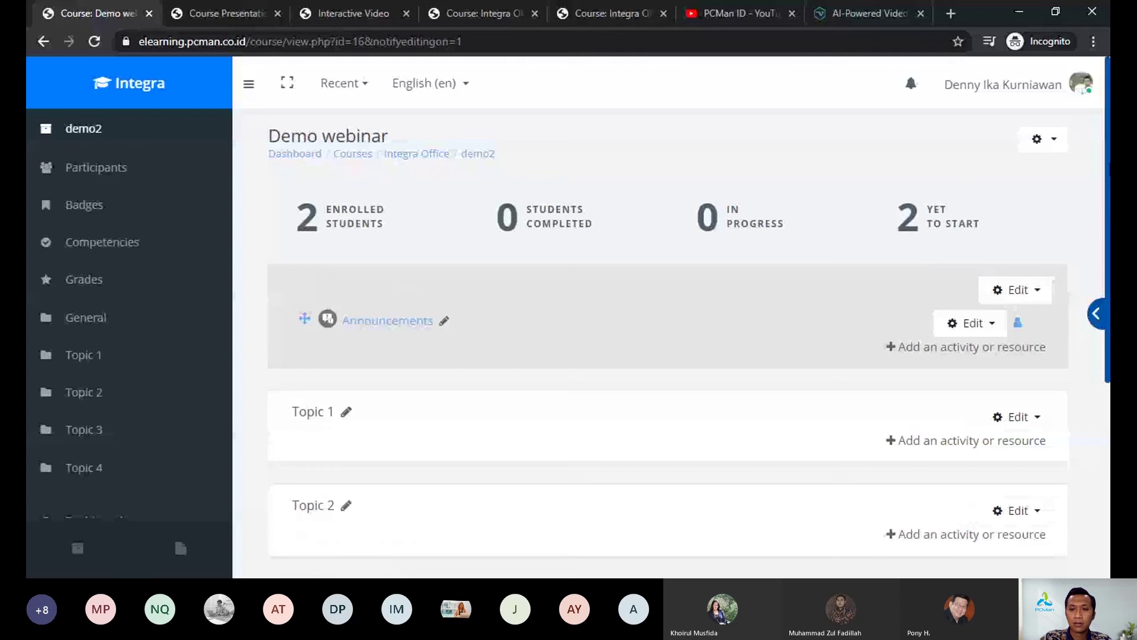
Step: Give Topic 1 the custom section name "Video Interaktif" and save the changes
{"action": "scroll", "coordinate": [690, 336], "scroll_direction": "down", "scroll_amount": 2}
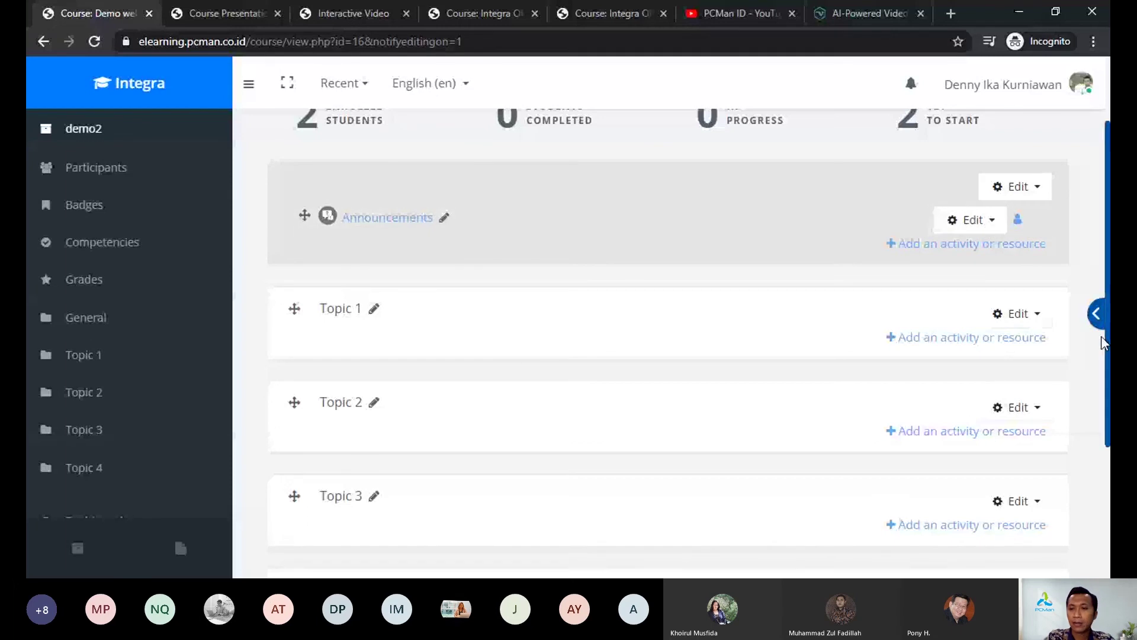
{"action": "left_click", "coordinate": [1034, 325]}
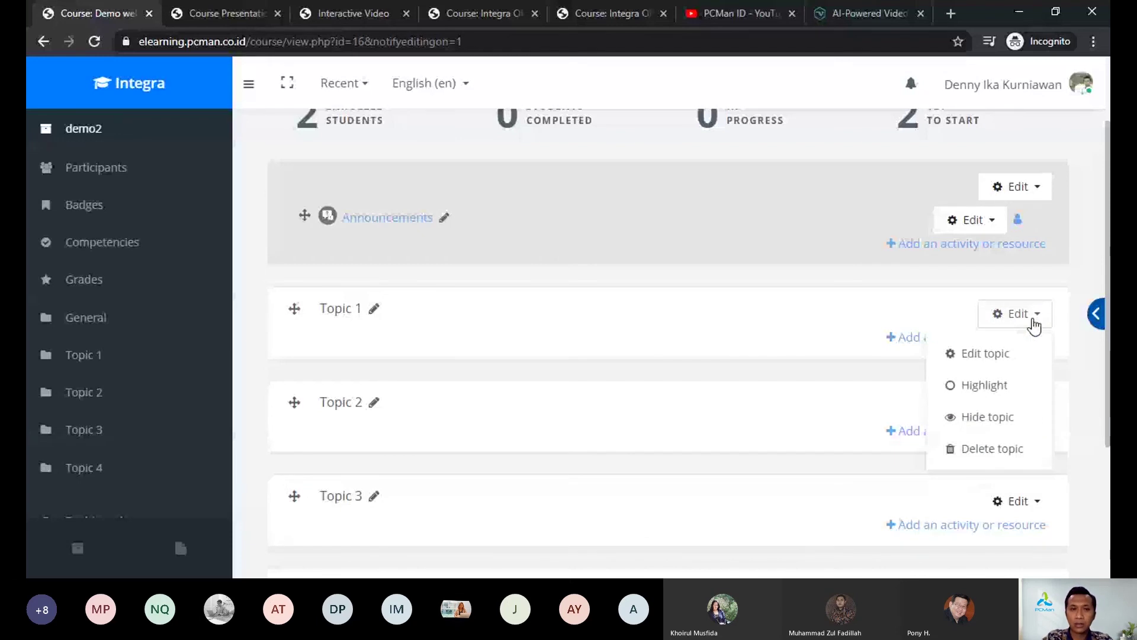
{"action": "left_click", "coordinate": [995, 359]}
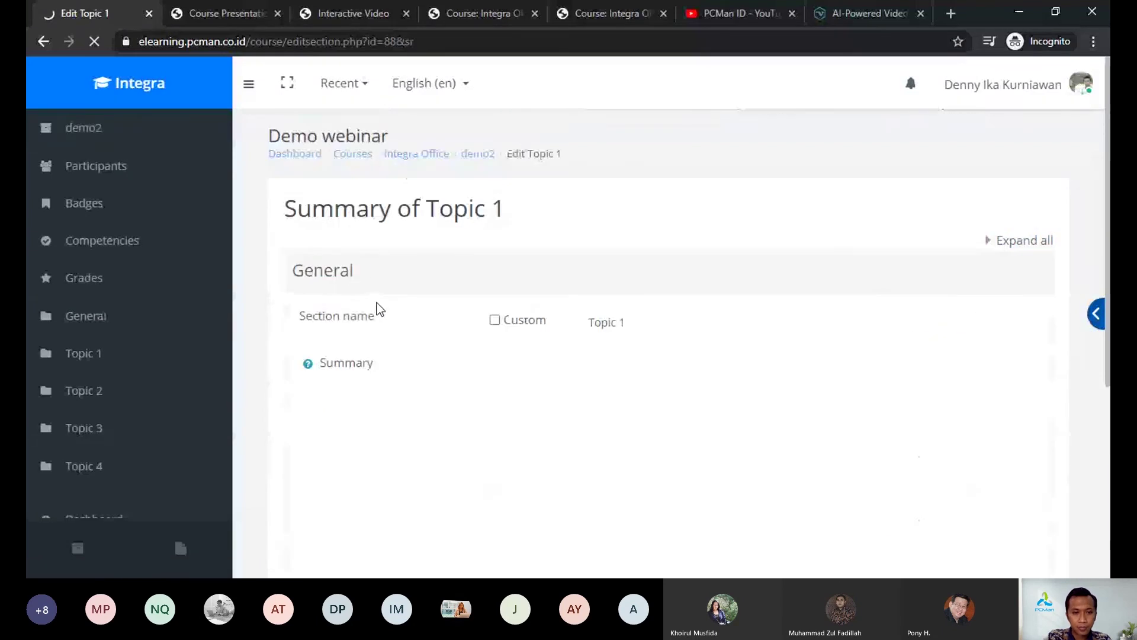
{"action": "left_click", "coordinate": [513, 322]}
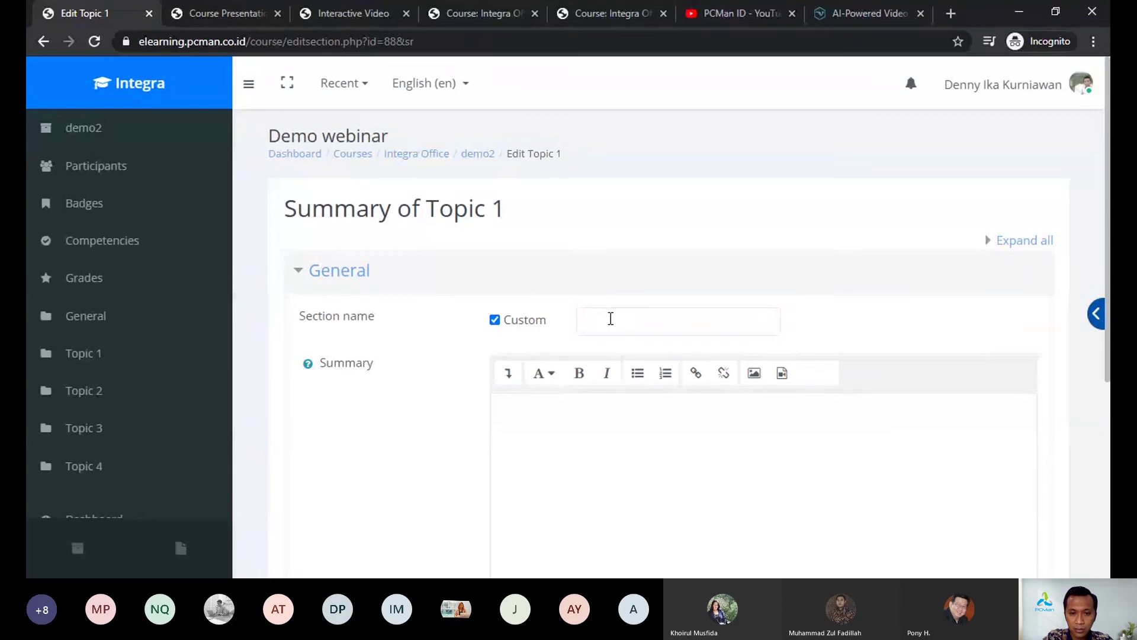
{"action": "left_click", "coordinate": [610, 319]}
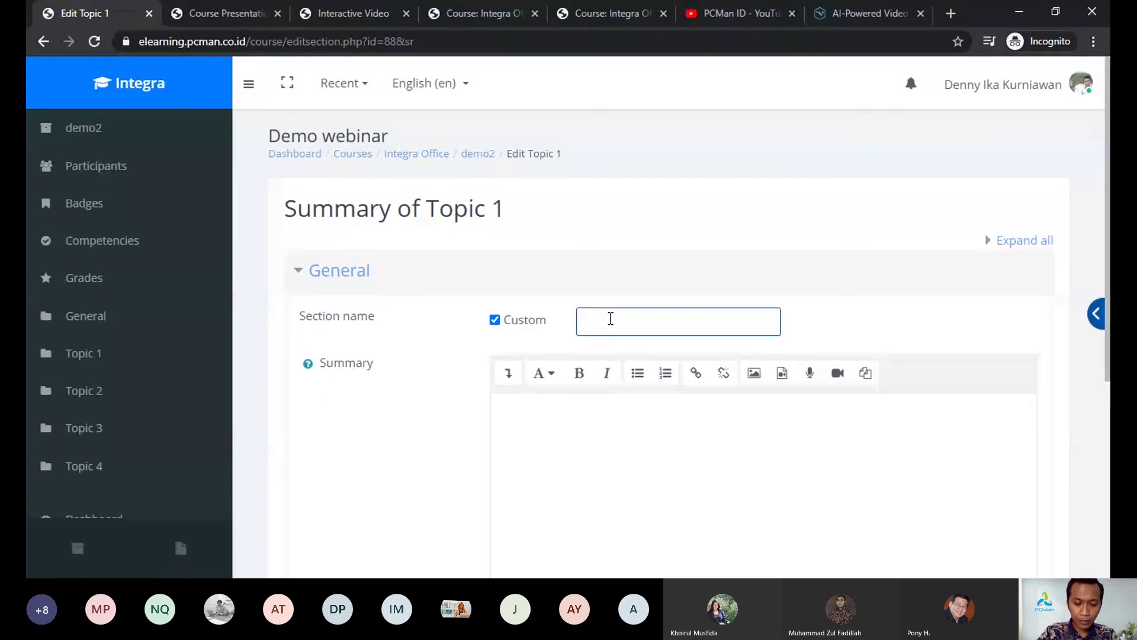
{"action": "type", "text": "Video"}
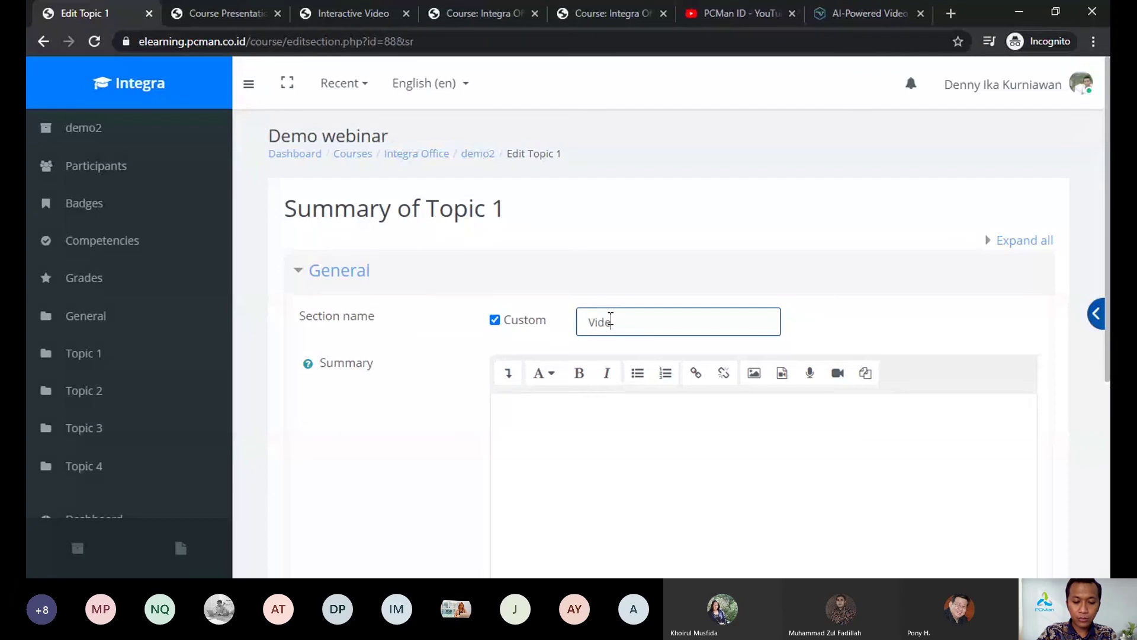
{"action": "type", "text": " In"}
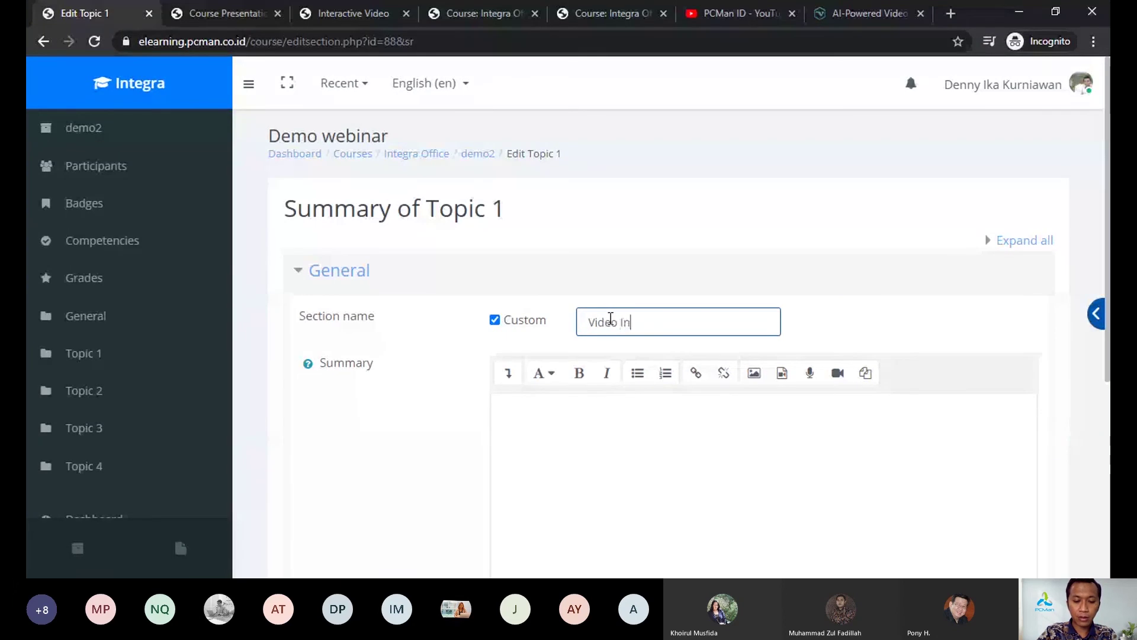
{"action": "type", "text": "tera"}
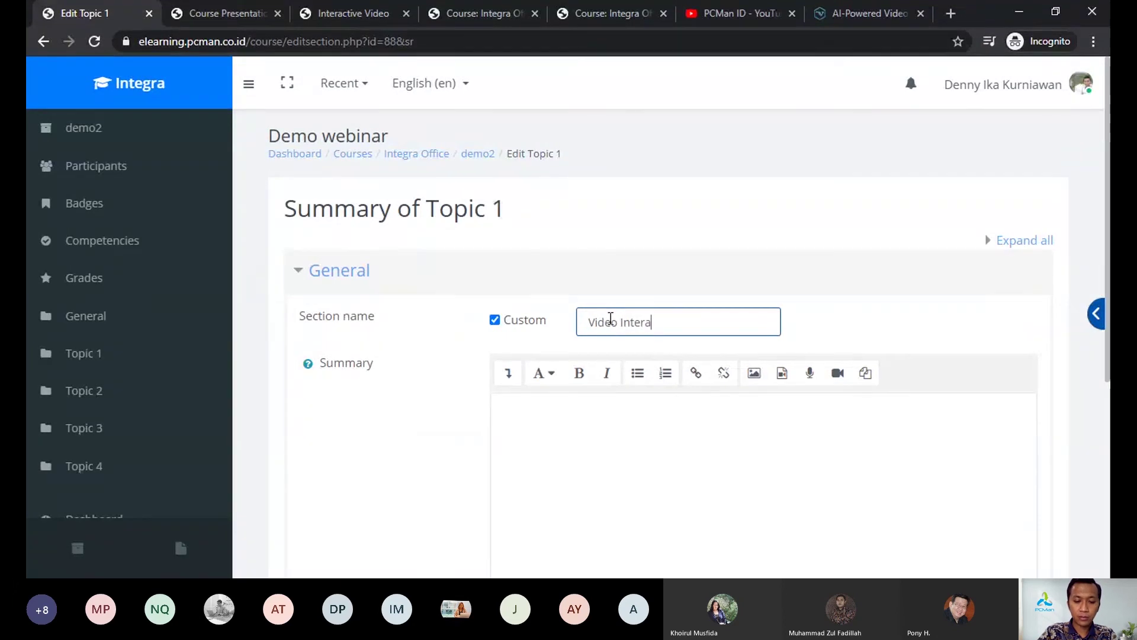
{"action": "type", "text": "ktif"}
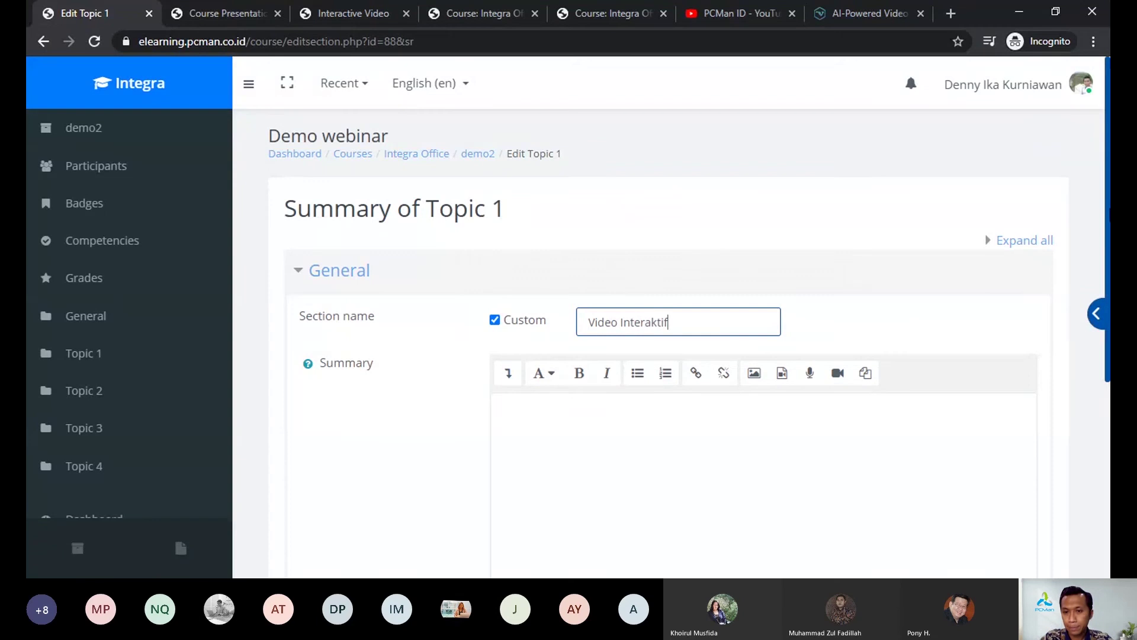
{"action": "scroll", "coordinate": [610, 319], "scroll_direction": "down", "scroll_amount": 5}
{"action": "left_click", "coordinate": [620, 157]}
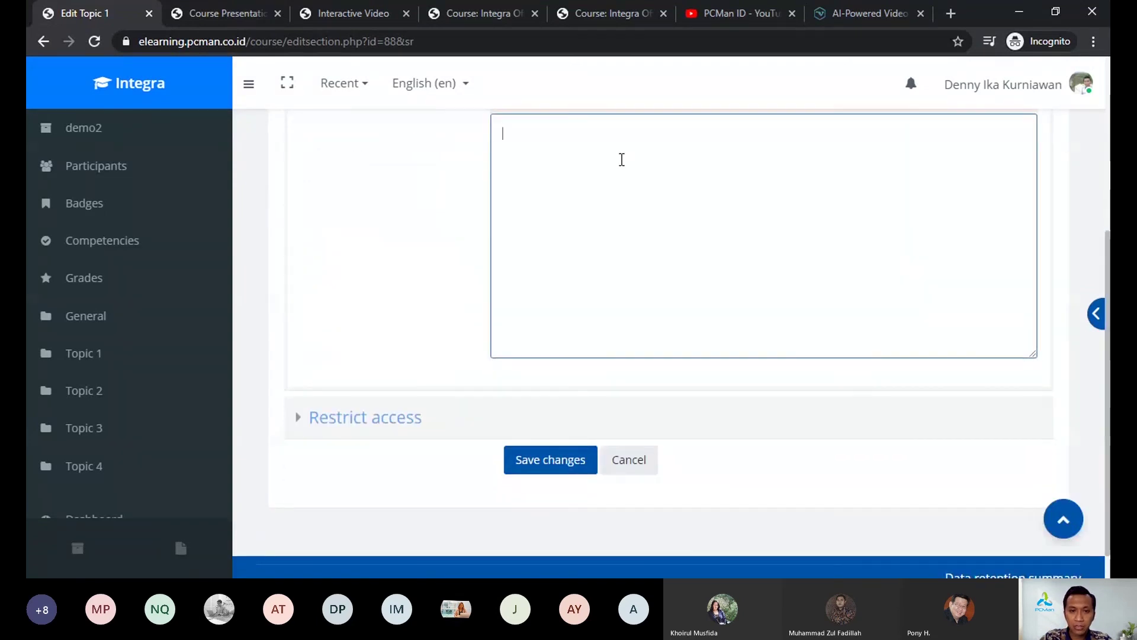
{"action": "left_click", "coordinate": [559, 465]}
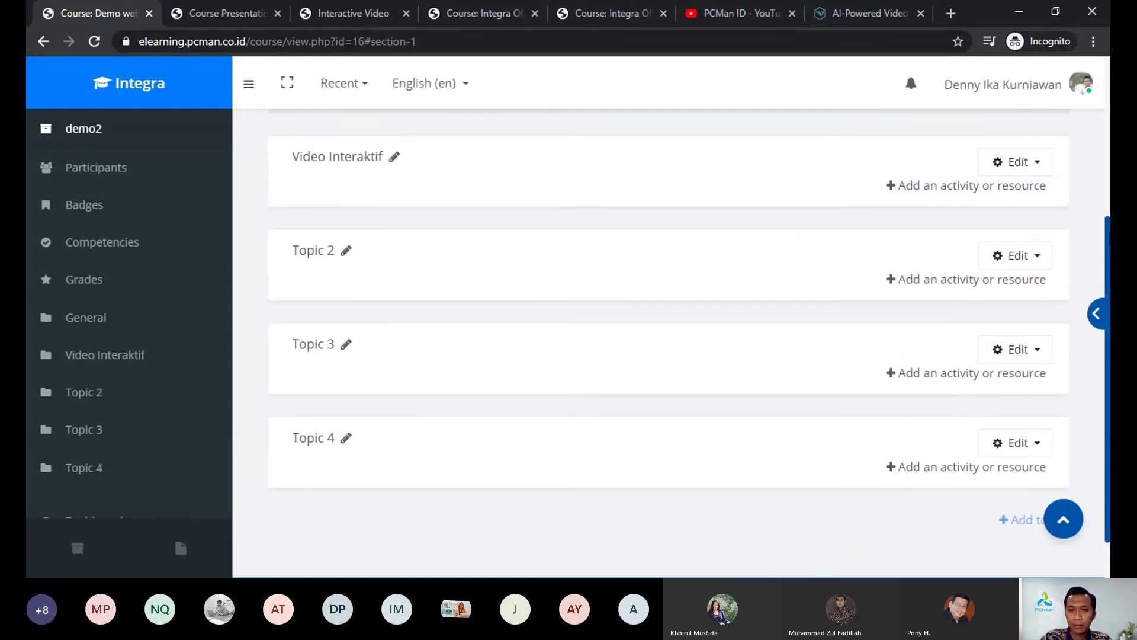
Step: Add a new Interactive Content (H5P) activity to the Video Interaktif section
{"action": "scroll", "coordinate": [1081, 228], "scroll_direction": "down", "scroll_amount": 2}
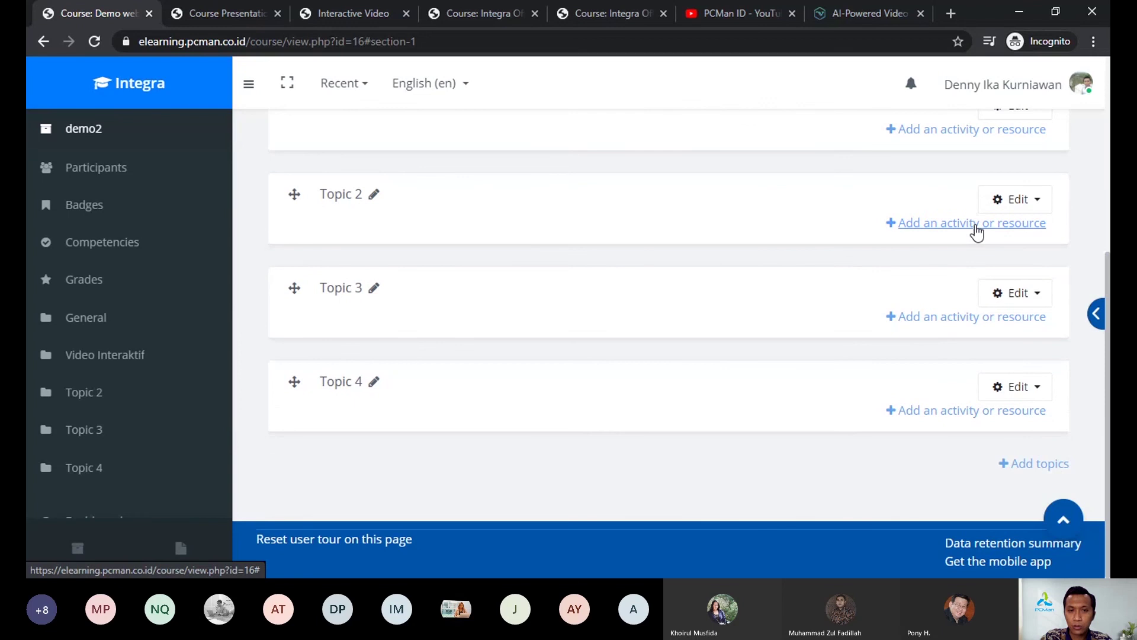
{"action": "scroll", "coordinate": [569, 203], "scroll_direction": "up", "scroll_amount": 2}
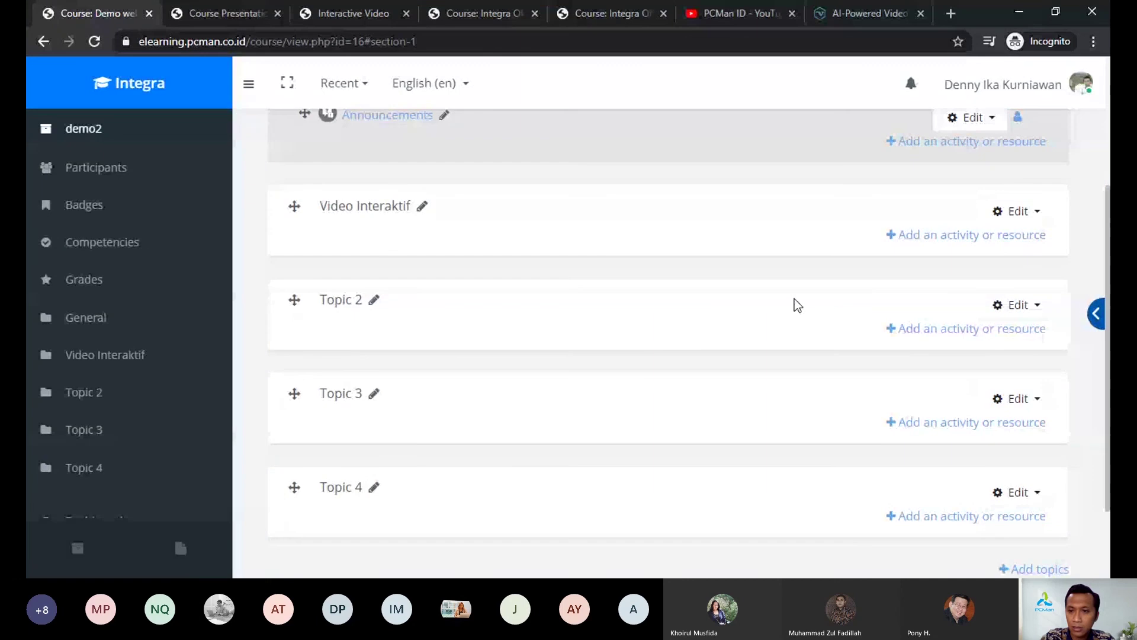
{"action": "left_click", "coordinate": [996, 236]}
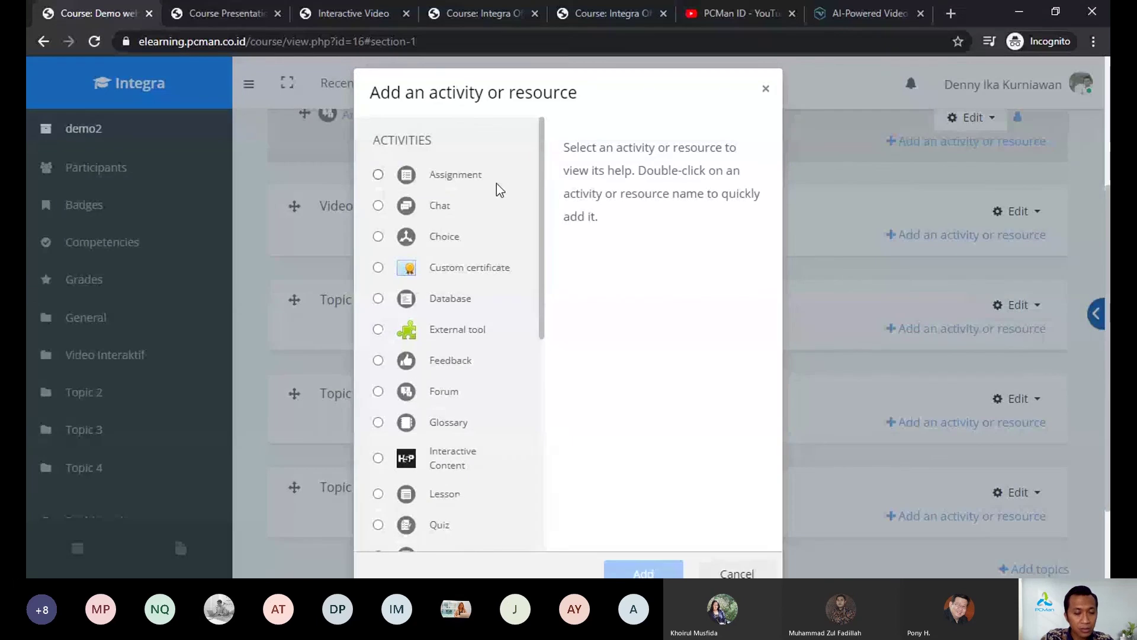
{"action": "left_click_drag", "start_coordinate": [542, 183], "coordinate": [548, 248]}
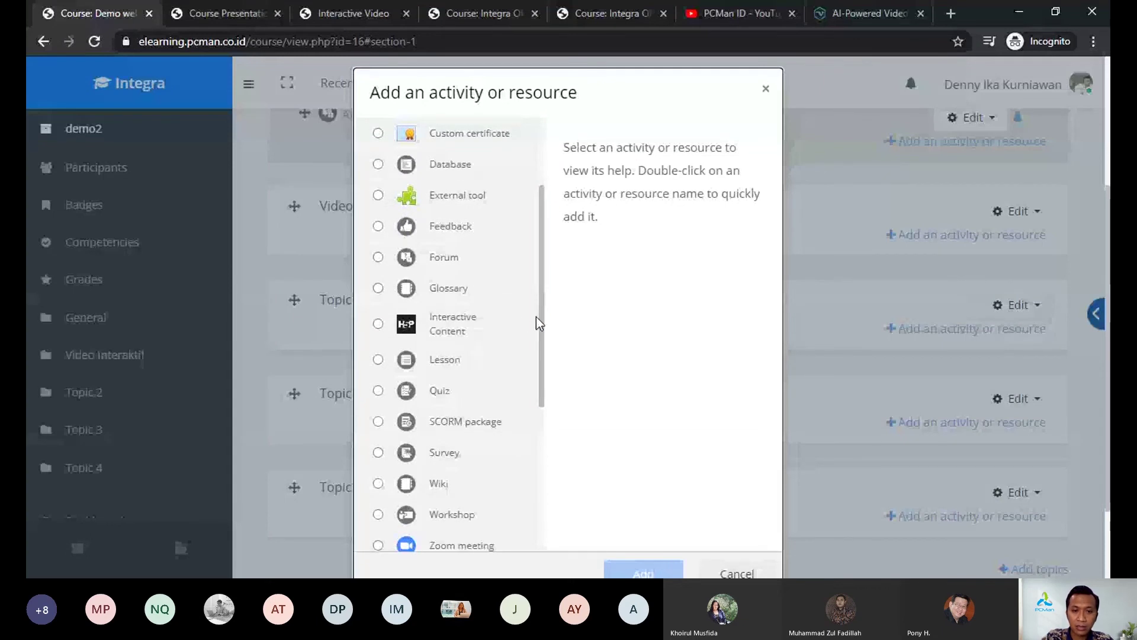
{"action": "left_click_drag", "start_coordinate": [544, 323], "coordinate": [541, 338]}
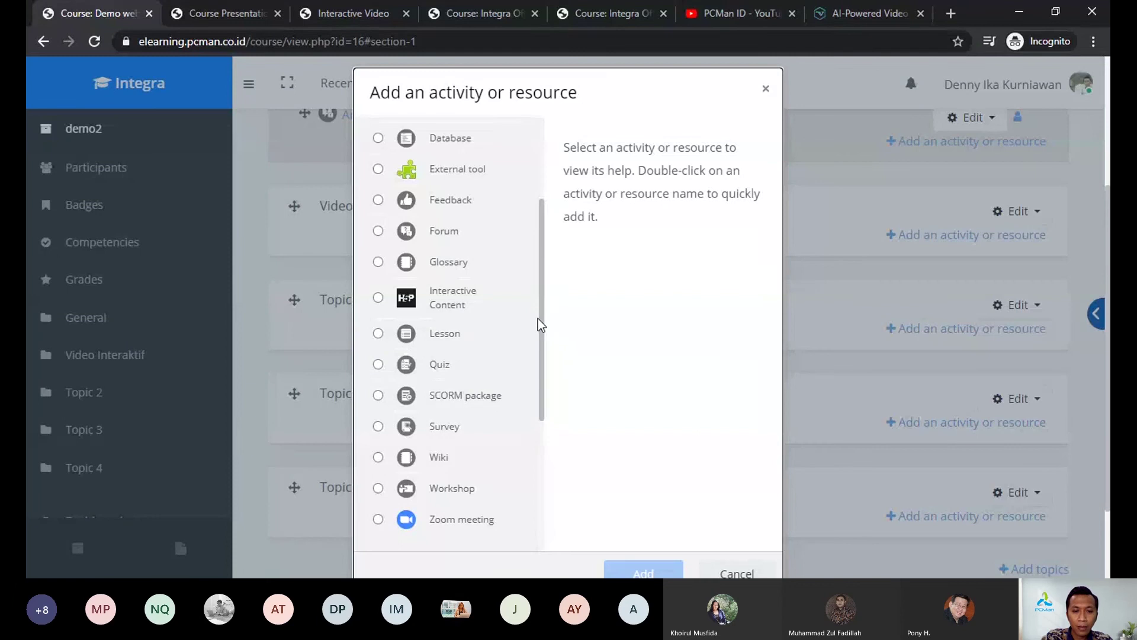
{"action": "left_click_drag", "start_coordinate": [538, 318], "coordinate": [541, 340]}
{"action": "scroll", "coordinate": [541, 332], "scroll_direction": "up", "scroll_amount": 3}
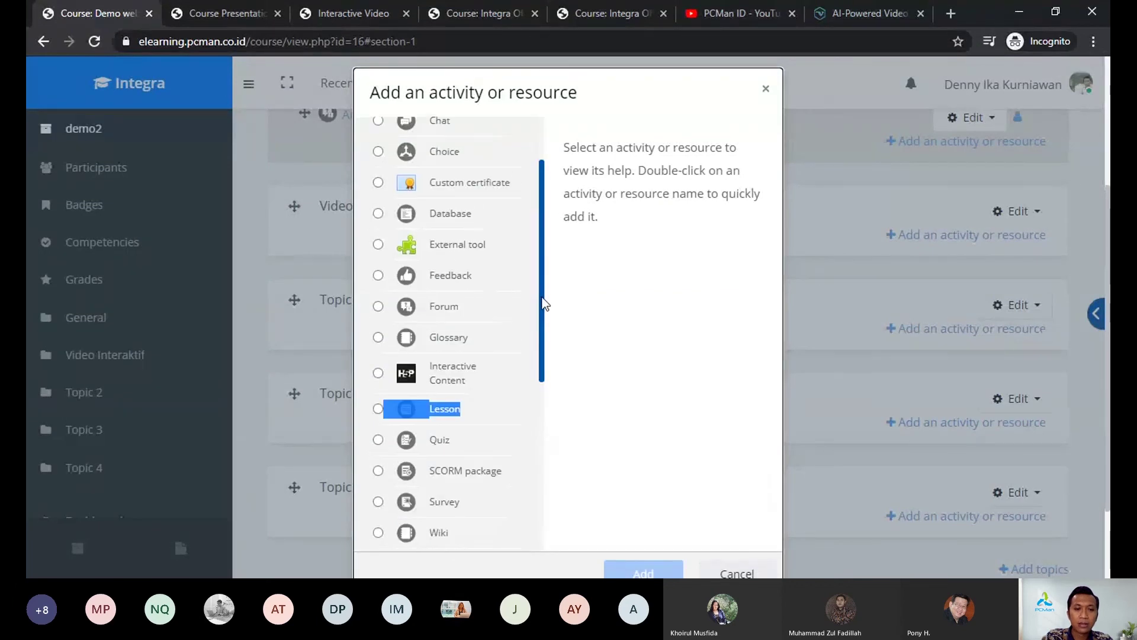
{"action": "left_click", "coordinate": [377, 394]}
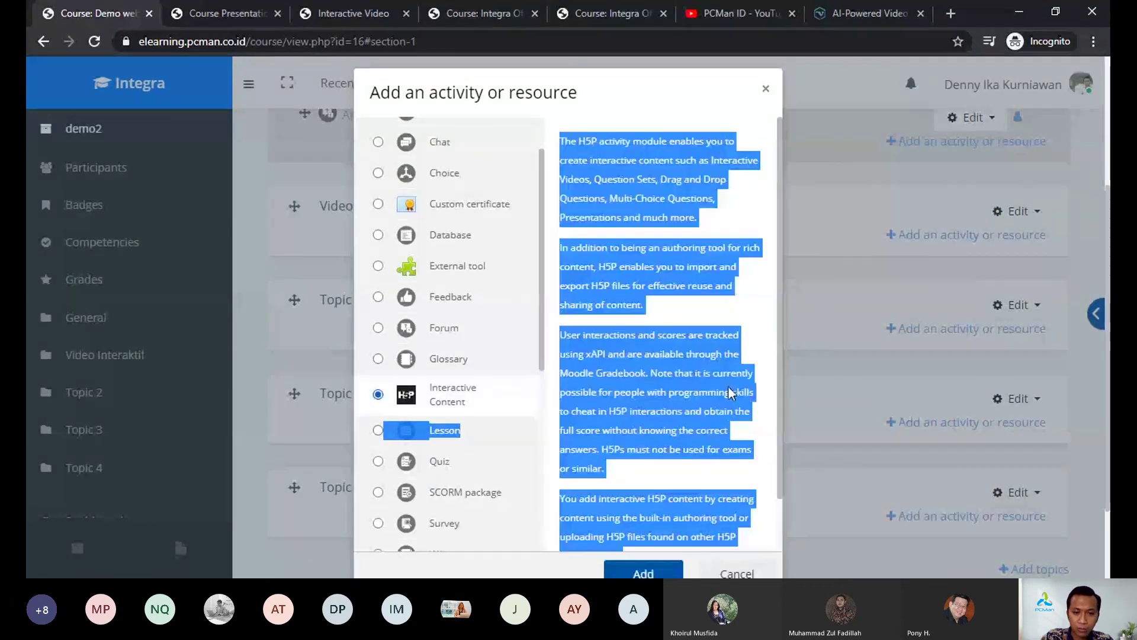
{"action": "left_click", "coordinate": [668, 567]}
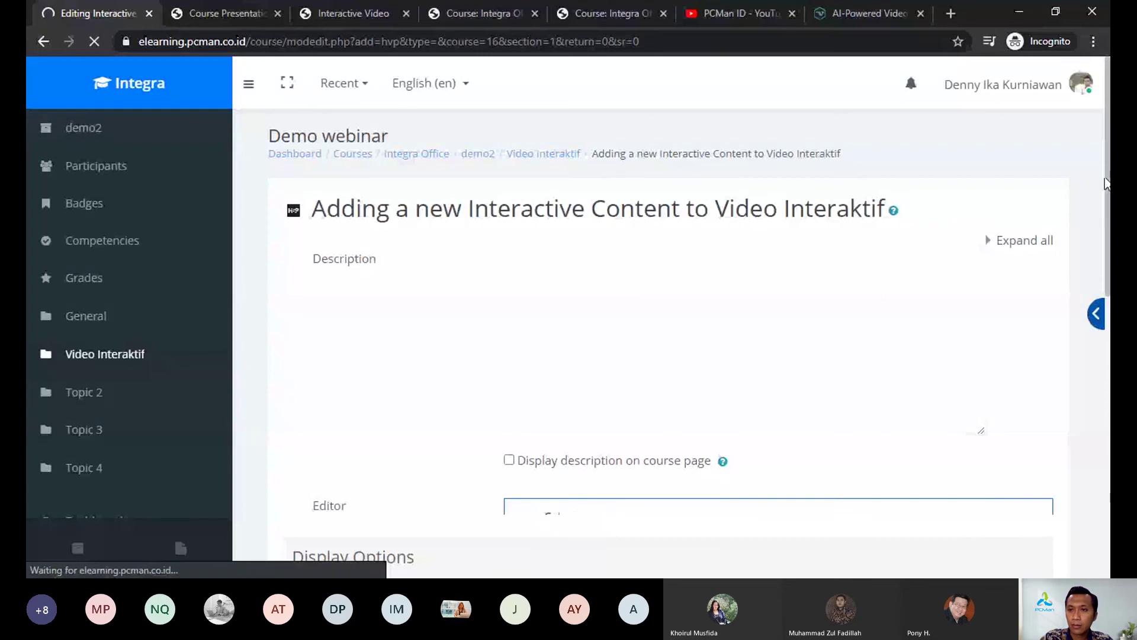
Step: Choose Interactive Video as the H5P content type and open the form for adding its video source
{"action": "scroll", "coordinate": [657, 355], "scroll_direction": "down", "scroll_amount": 6}
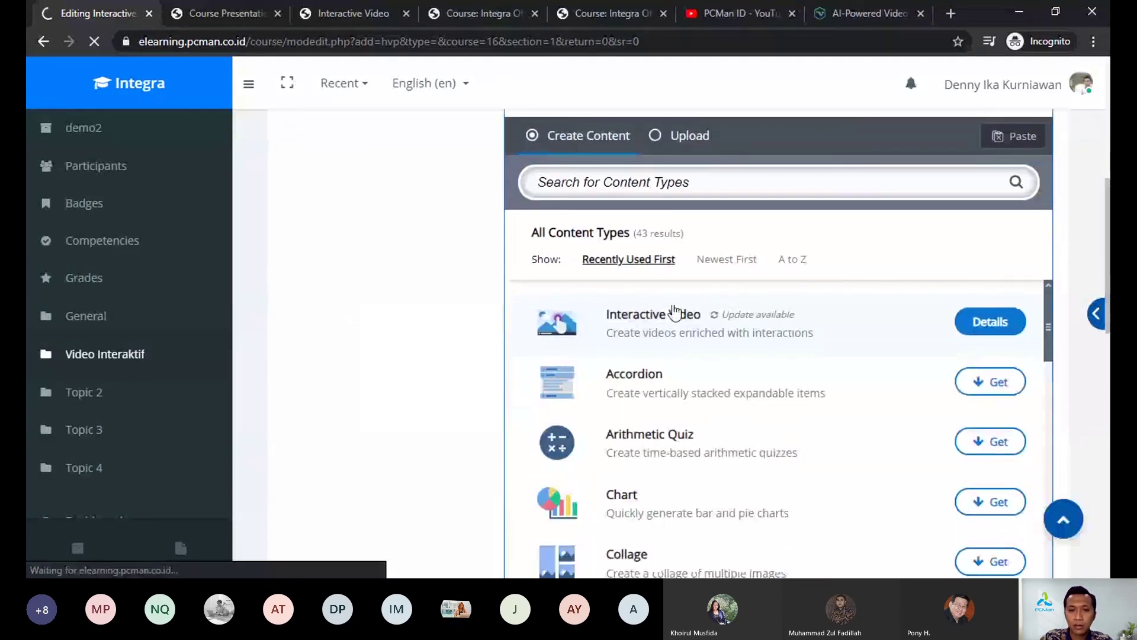
{"action": "scroll", "coordinate": [776, 355], "scroll_direction": "down", "scroll_amount": 4}
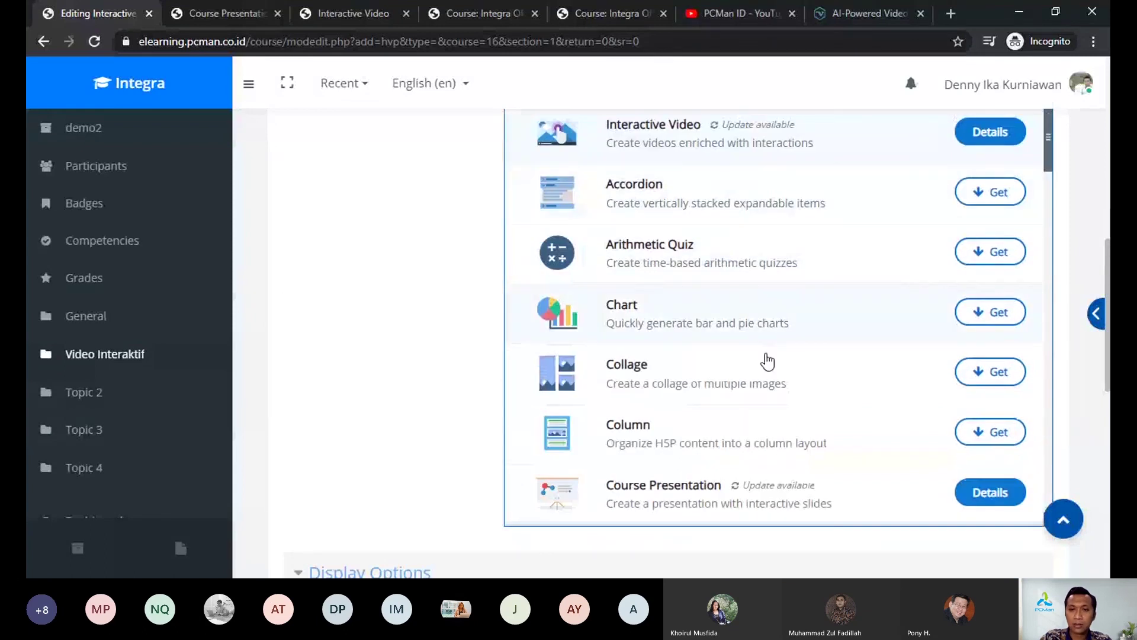
{"action": "scroll", "coordinate": [1107, 314], "scroll_direction": "up", "scroll_amount": 1}
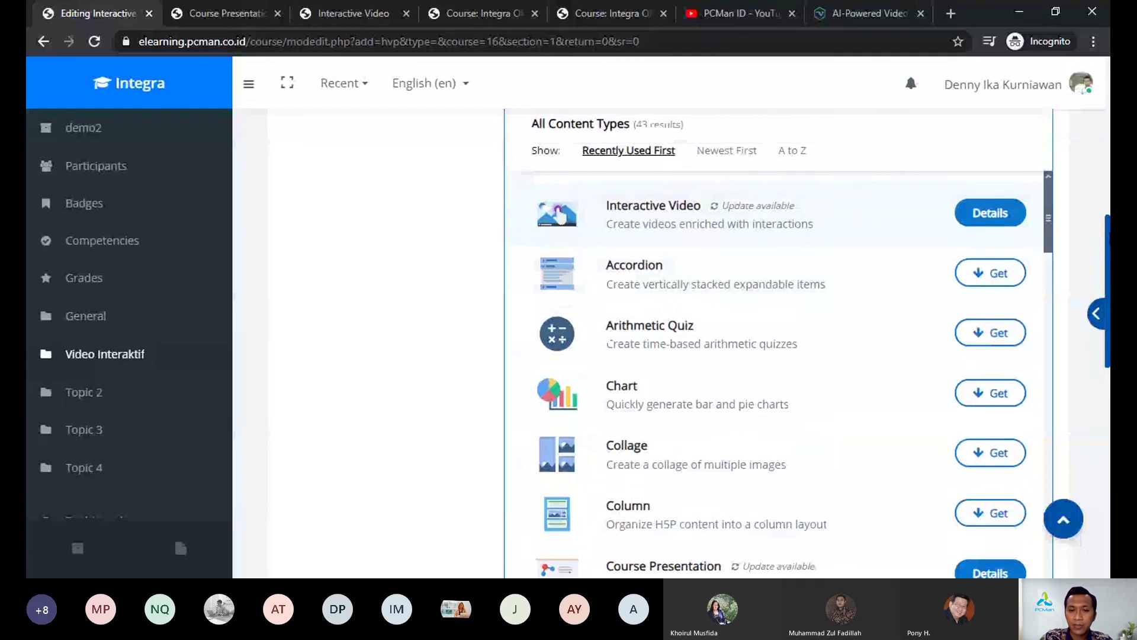
{"action": "left_click", "coordinate": [985, 224]}
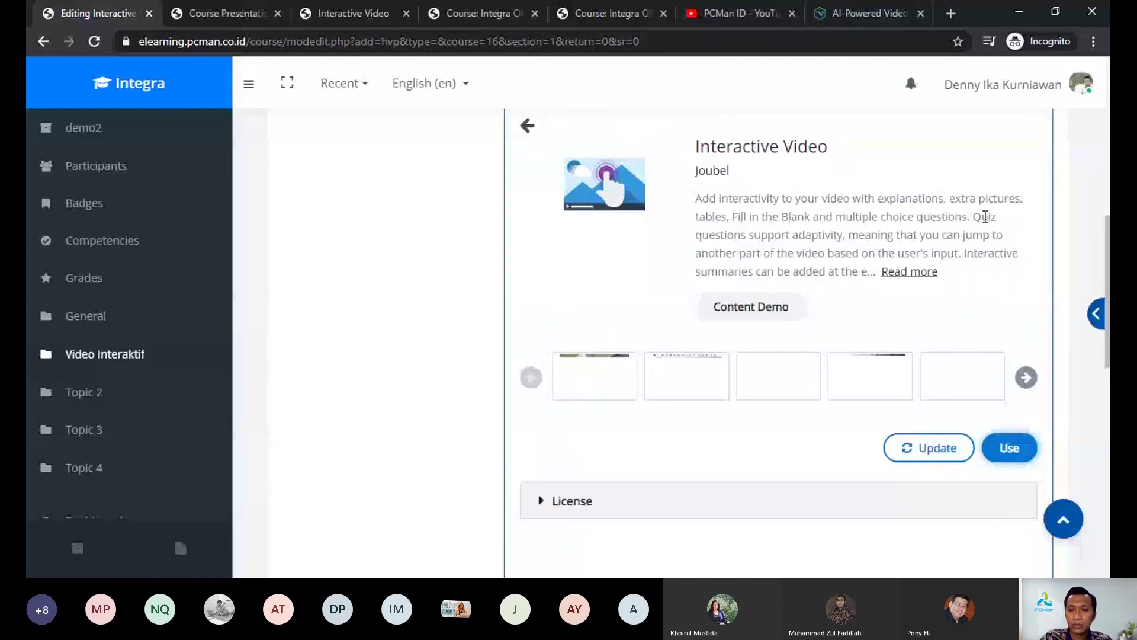
{"action": "left_click", "coordinate": [1009, 449]}
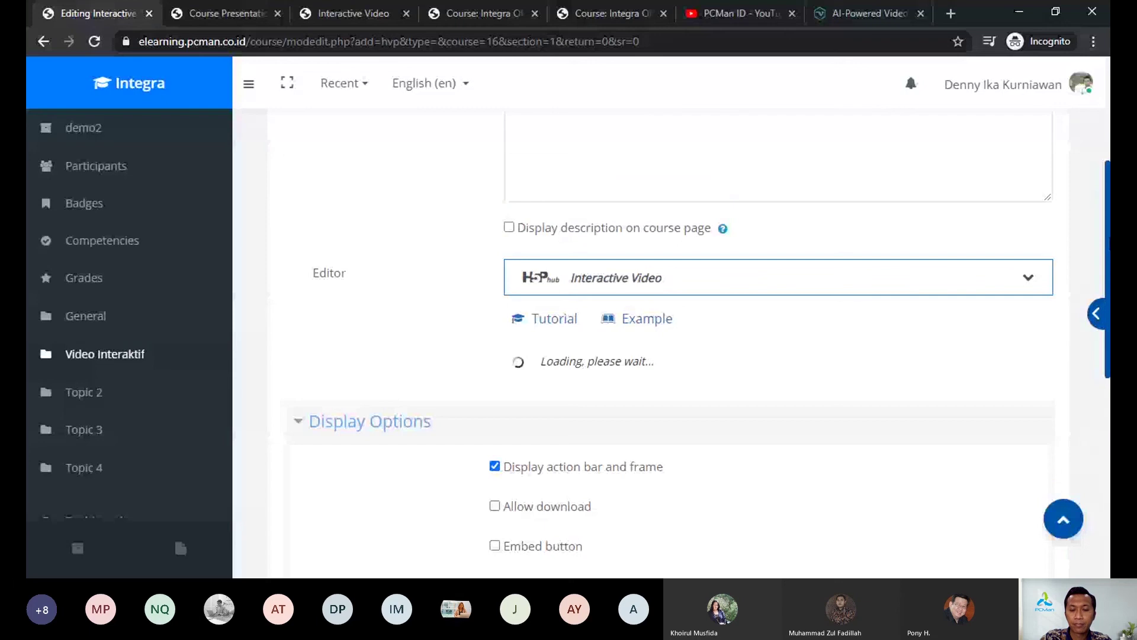
{"action": "scroll", "coordinate": [173, 533], "scroll_direction": "down", "scroll_amount": 4}
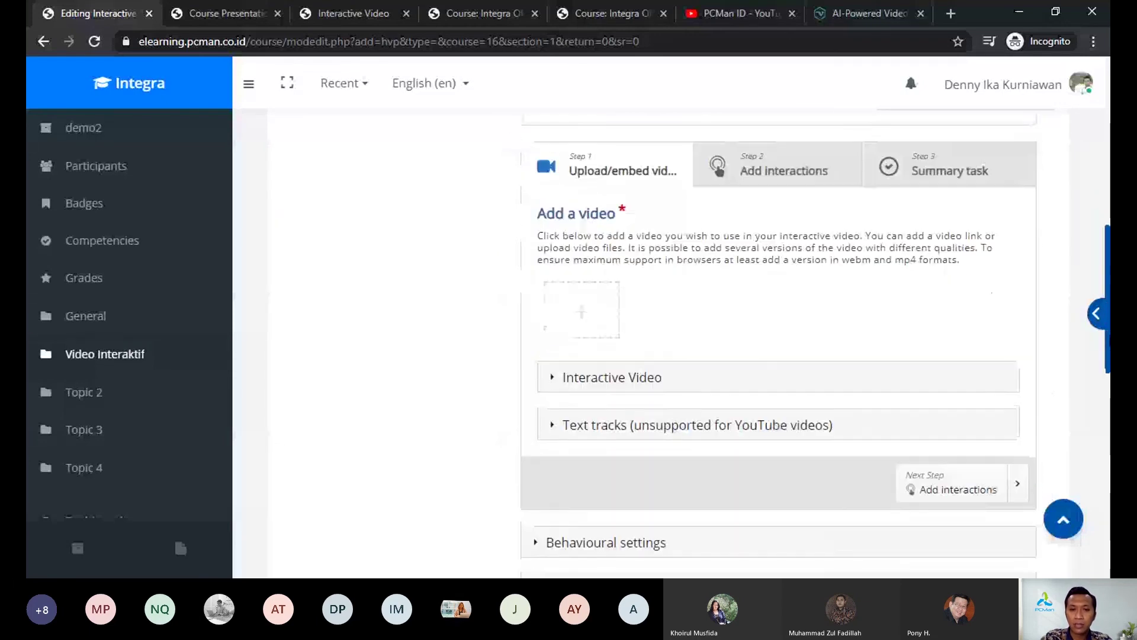
{"action": "left_click", "coordinate": [585, 309]}
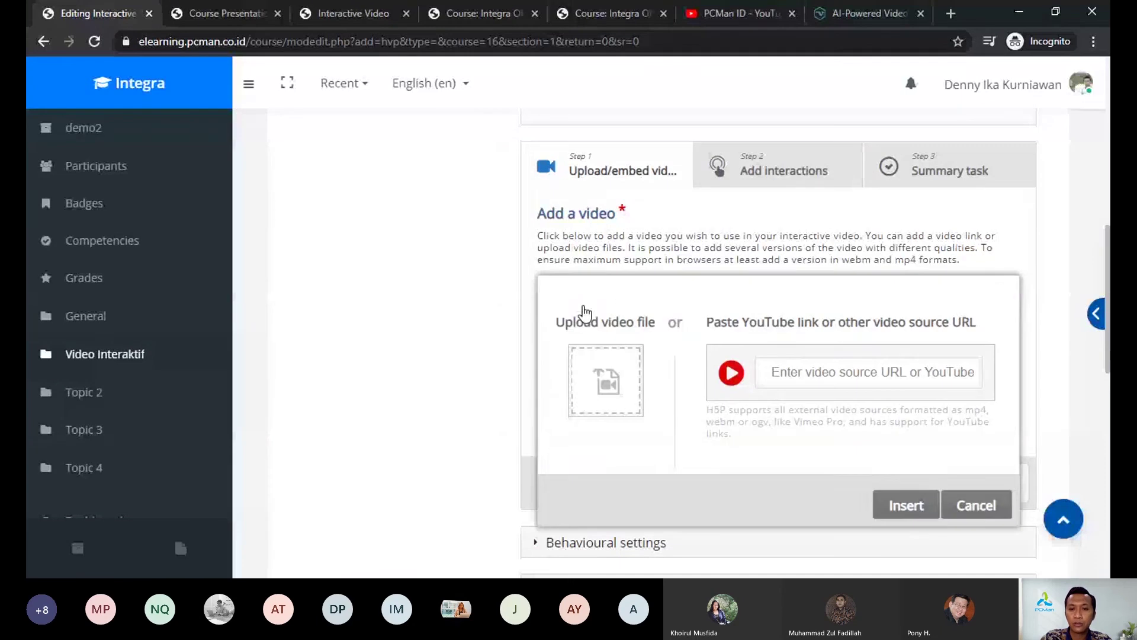
Step: Switch to YouTube and copy the share link of the PCMan ID video "Simple LMS untuk menghadapi New Normal Learning di Indonesia"
{"action": "left_click", "coordinate": [718, 9]}
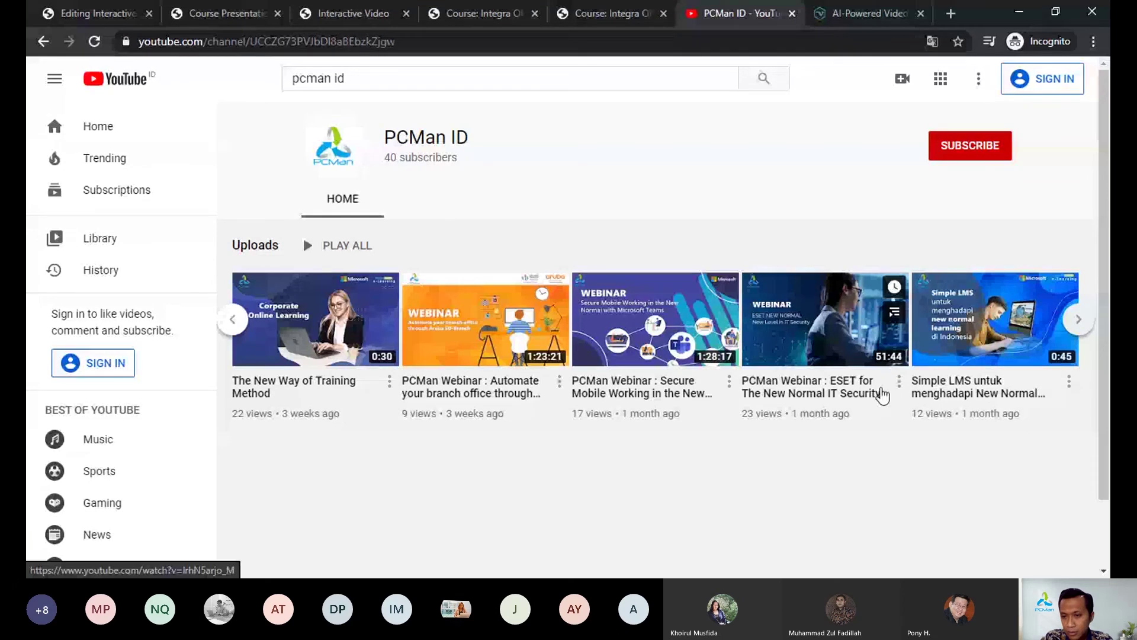
{"action": "left_click", "coordinate": [944, 322]}
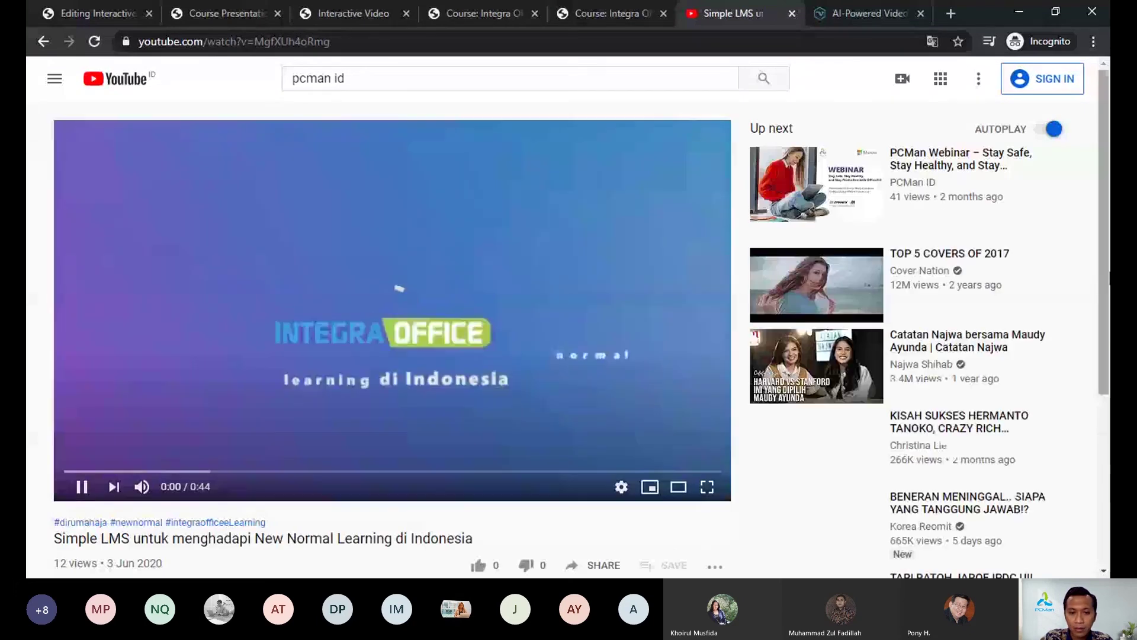
{"action": "scroll", "coordinate": [584, 472], "scroll_direction": "down", "scroll_amount": 2}
{"action": "left_click", "coordinate": [583, 466]}
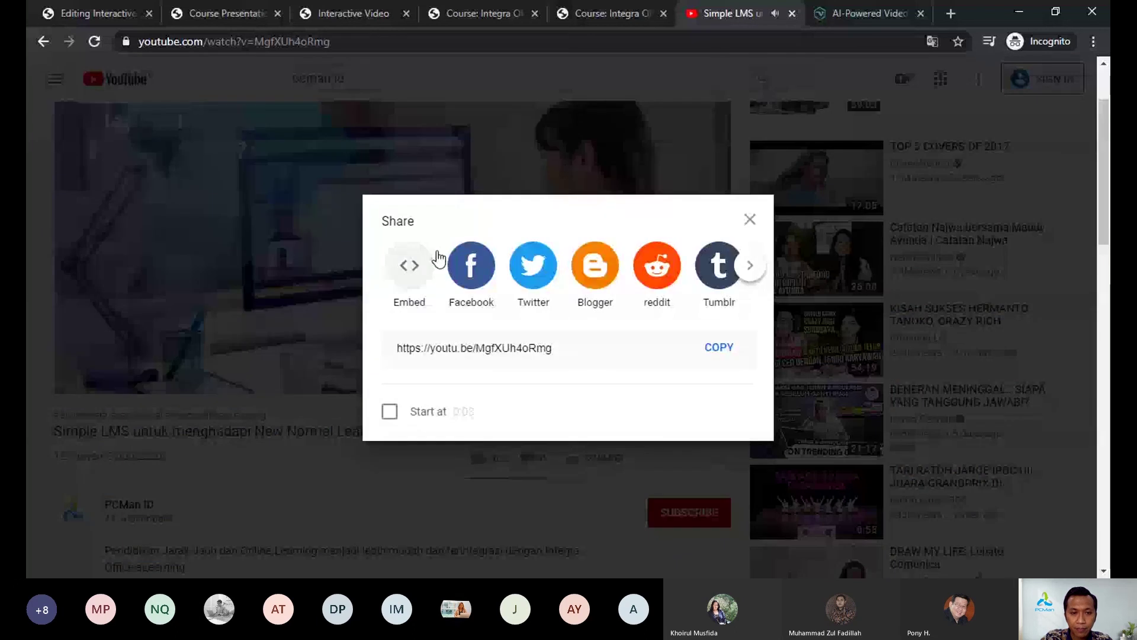
{"action": "left_click", "coordinate": [716, 349]}
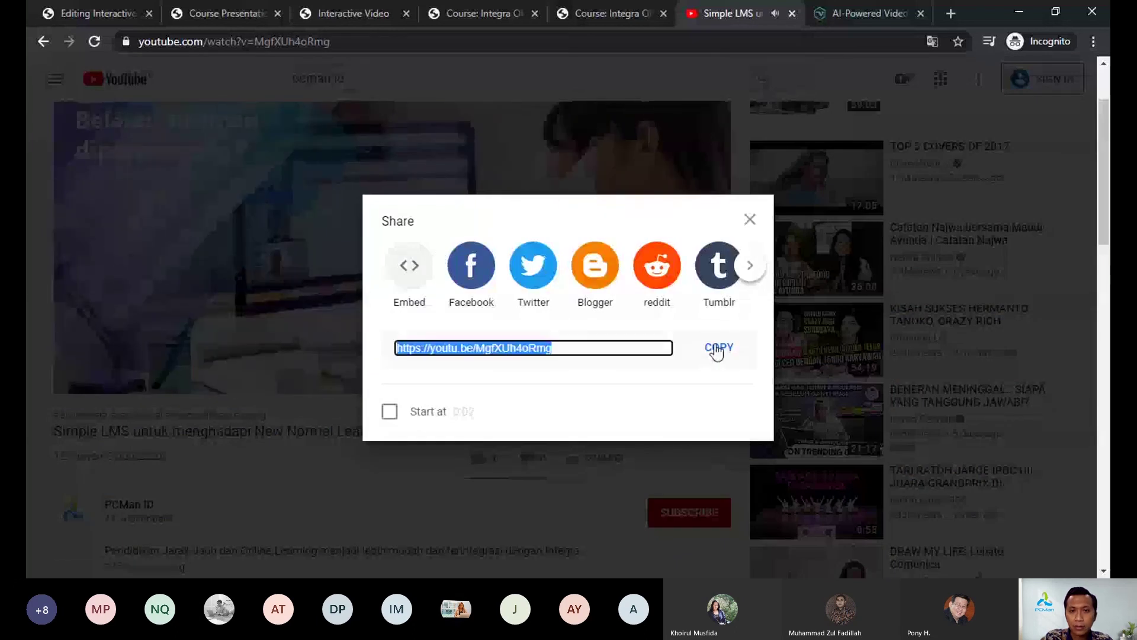
{"action": "left_click", "coordinate": [109, 13]}
{"action": "left_click", "coordinate": [788, 371]}
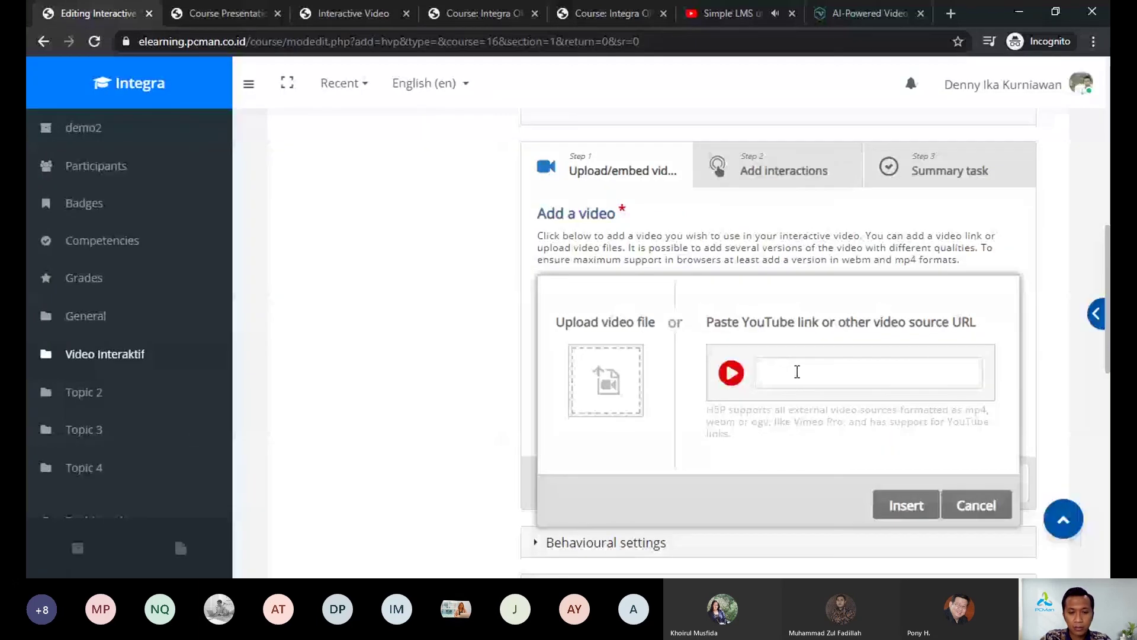
{"action": "key", "text": "ctrl+v"}
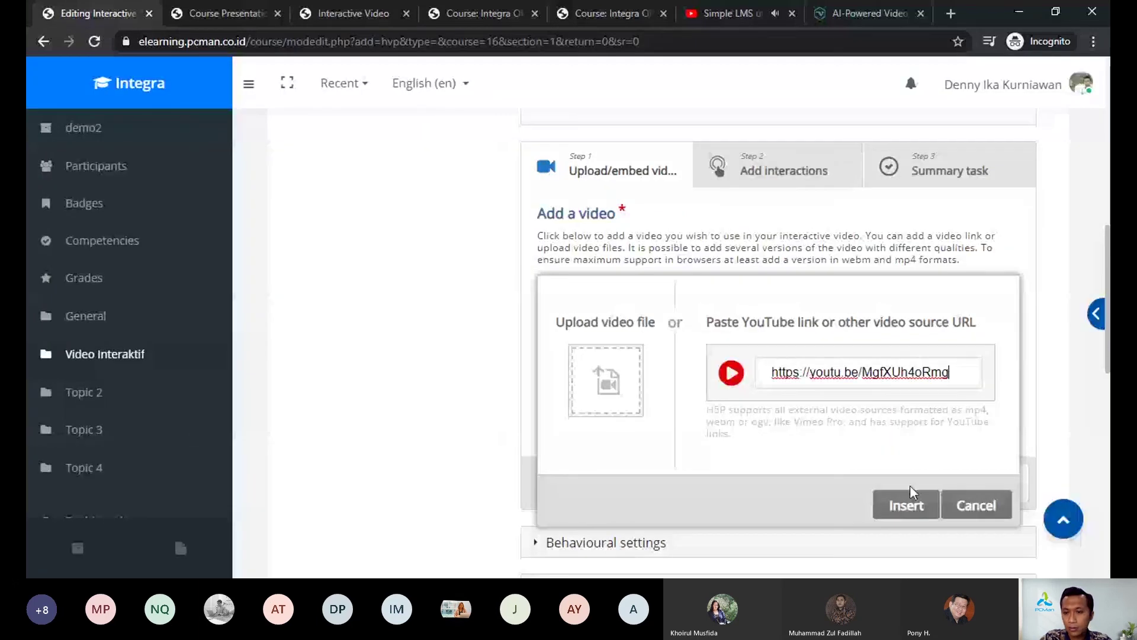
{"action": "left_click", "coordinate": [906, 505]}
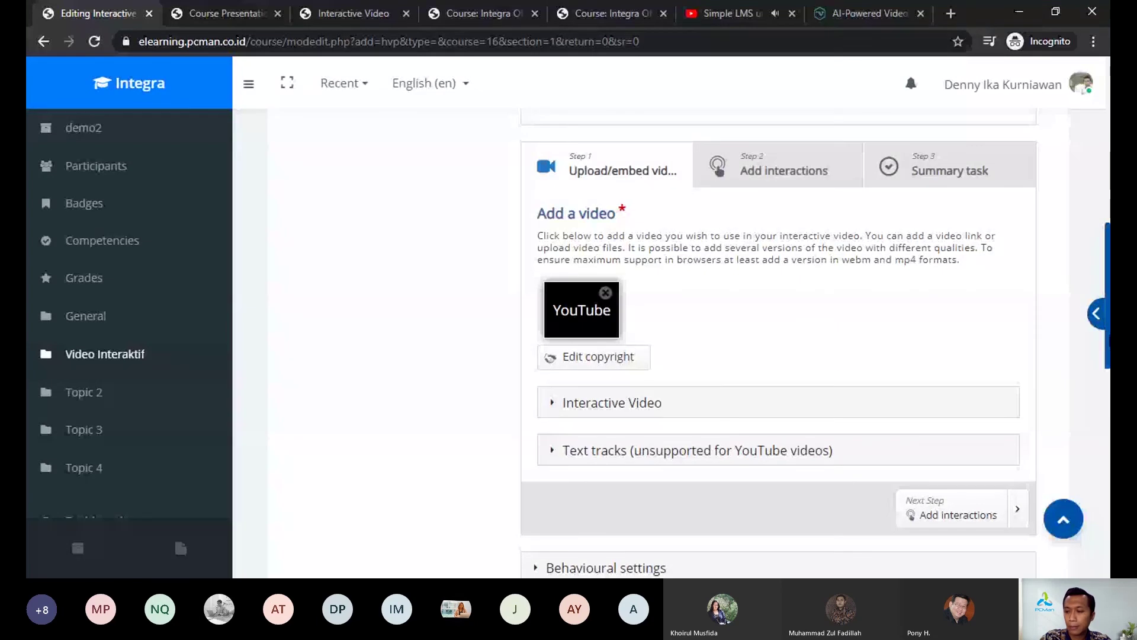
Step: Proceed to the Add interactions stage and pause the embedded video at 0:03
{"action": "scroll", "coordinate": [820, 343], "scroll_direction": "down", "scroll_amount": 2}
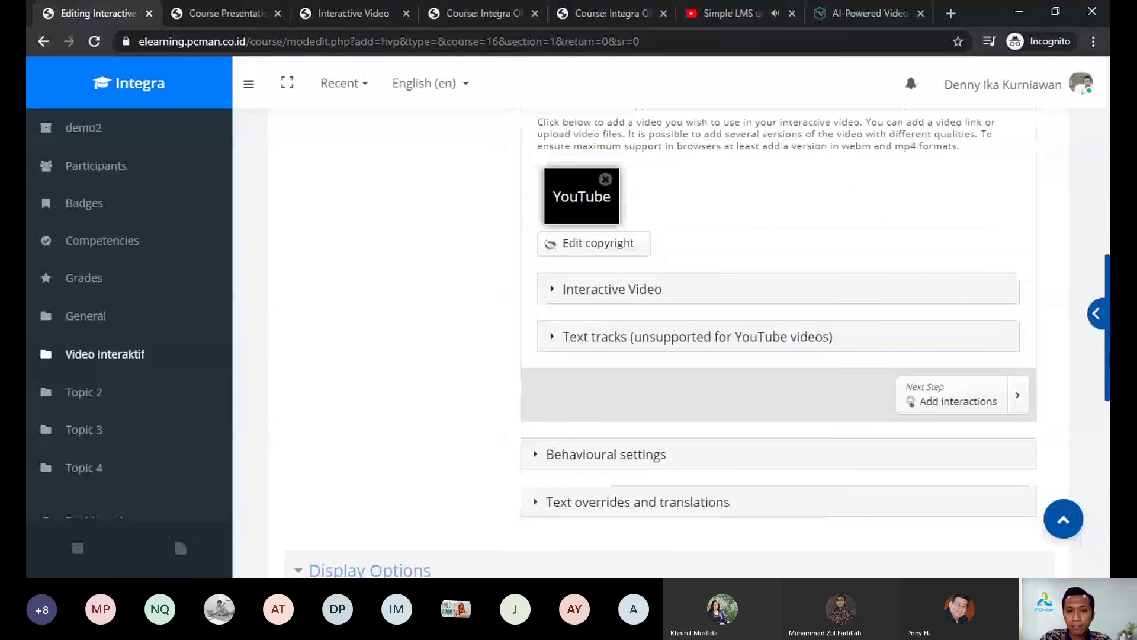
{"action": "scroll", "coordinate": [778, 344], "scroll_direction": "up", "scroll_amount": 2}
{"action": "left_click", "coordinate": [960, 518]}
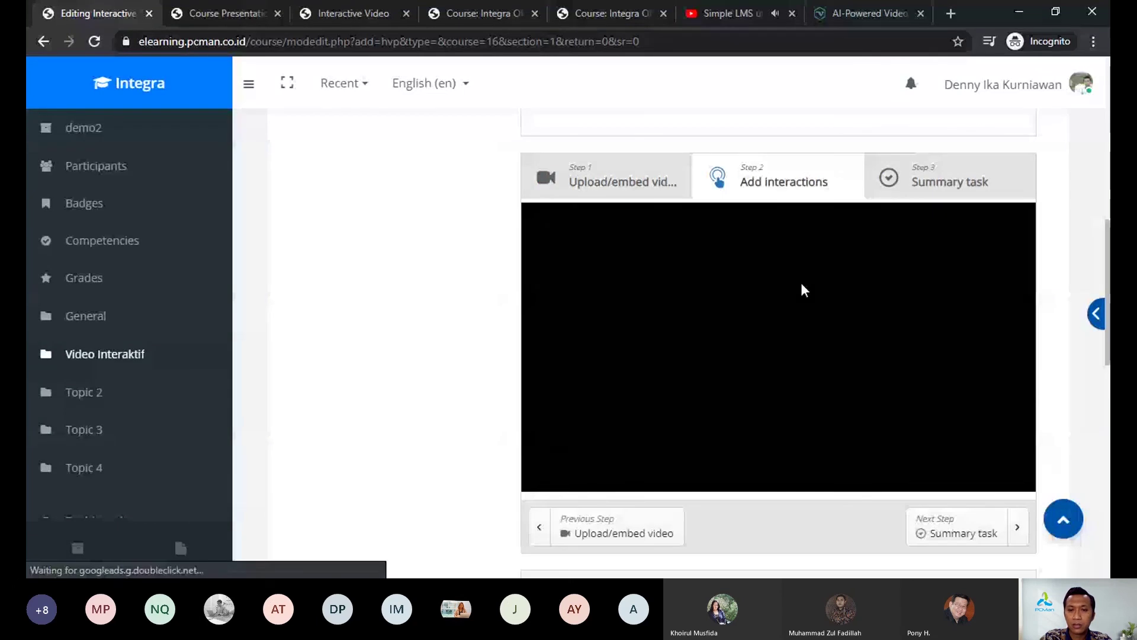
{"action": "scroll", "coordinate": [648, 231], "scroll_direction": "down", "scroll_amount": 2}
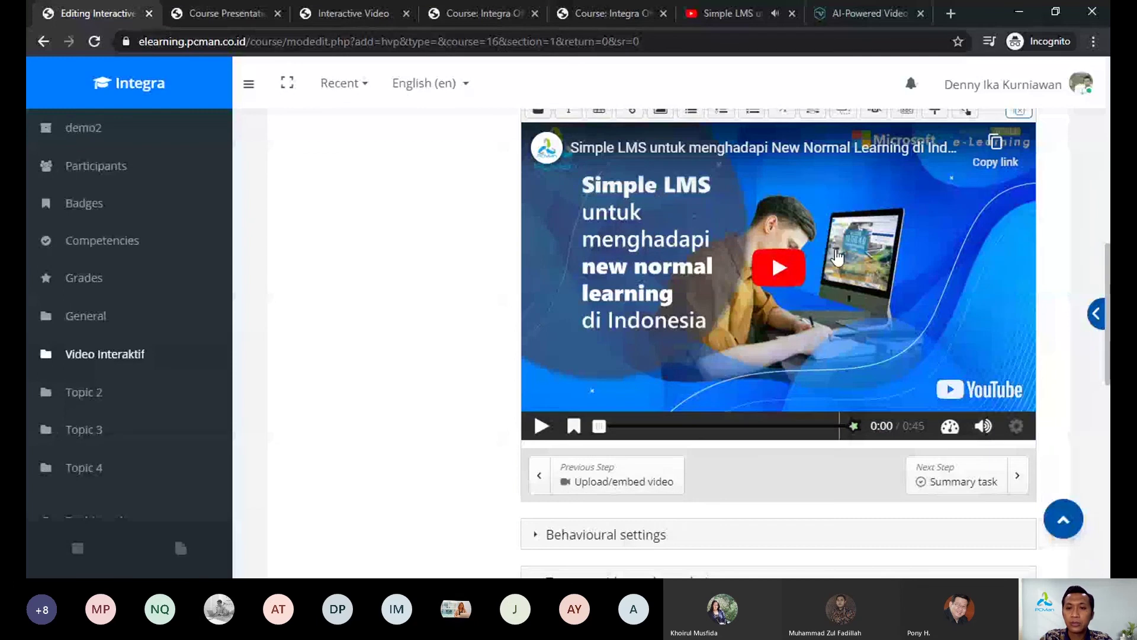
{"action": "scroll", "coordinate": [770, 343], "scroll_direction": "up", "scroll_amount": 2}
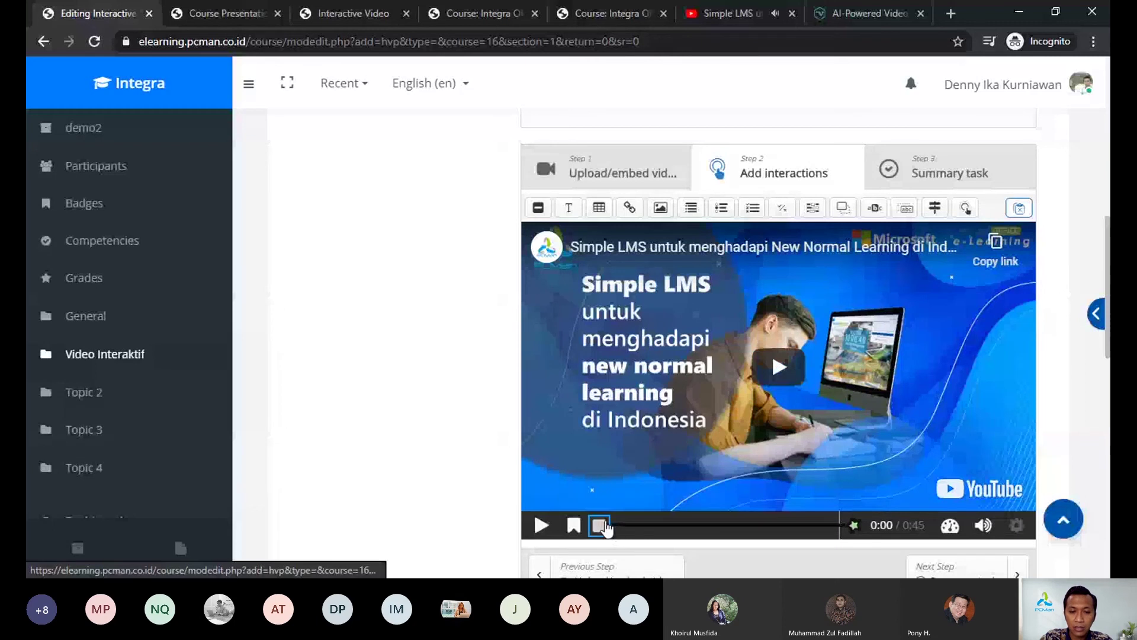
{"action": "left_click_drag", "start_coordinate": [604, 527], "coordinate": [614, 528]}
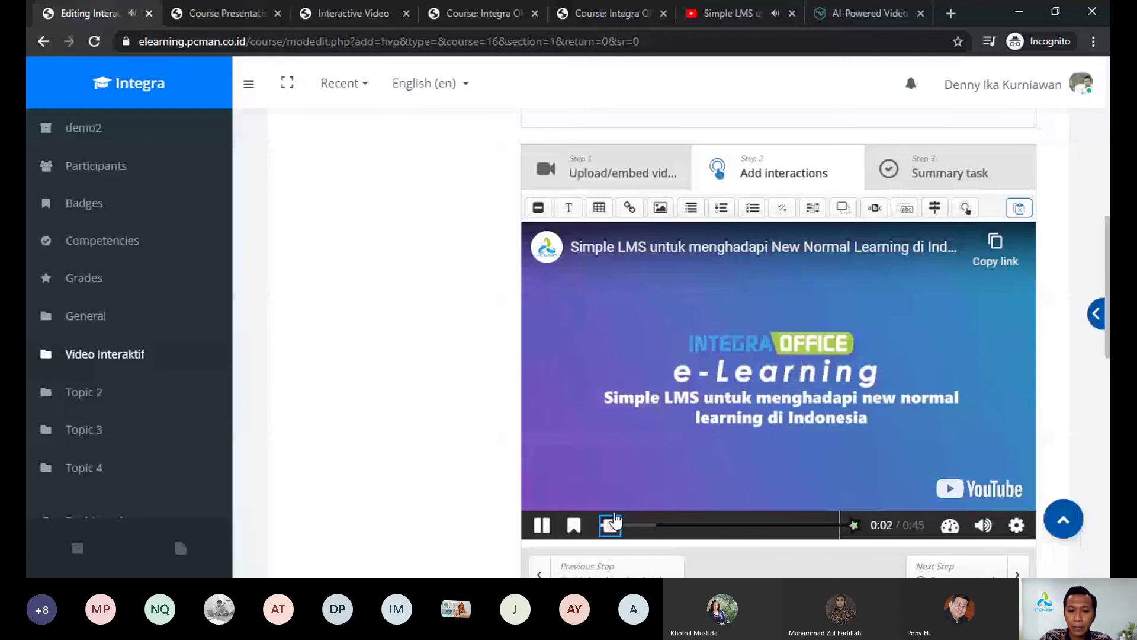
{"action": "left_click", "coordinate": [541, 526]}
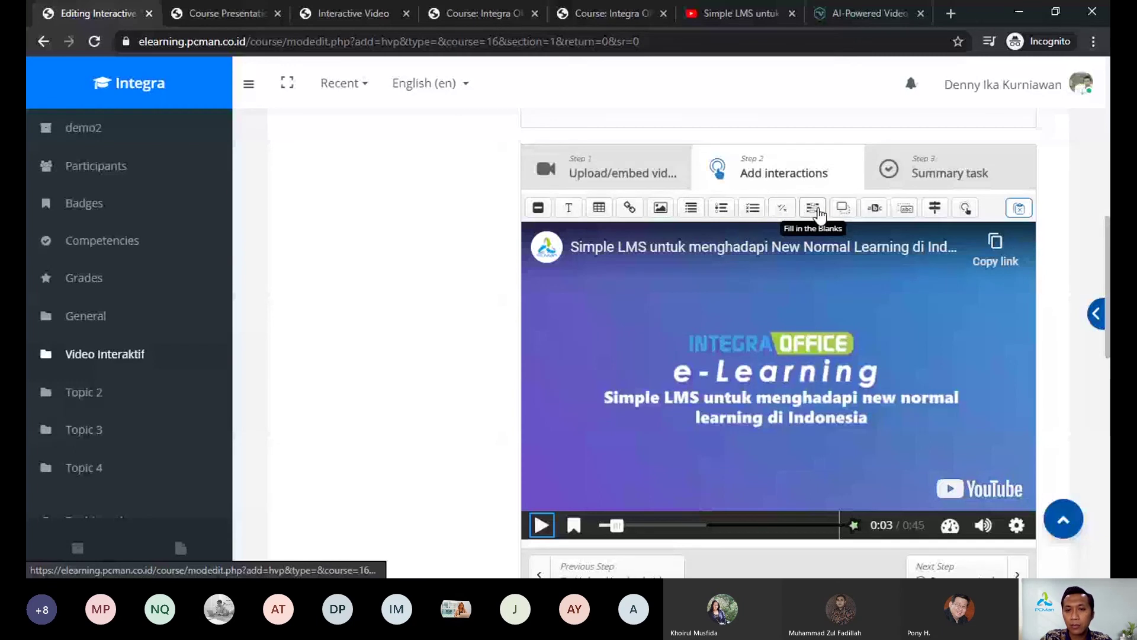
Step: Add a True/False Question interaction with the question text "Integra Office elearning adalah Aplikasi LMS yang di developt oleh PCMan"
{"action": "left_click", "coordinate": [782, 214]}
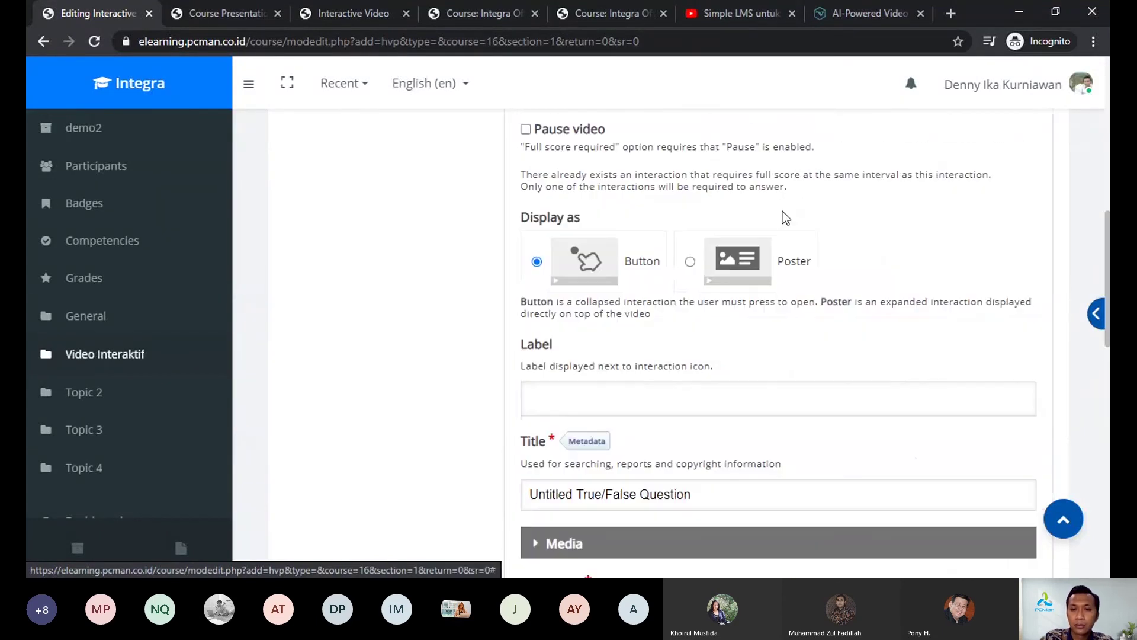
{"action": "scroll", "coordinate": [1107, 297], "scroll_direction": "down", "scroll_amount": 3}
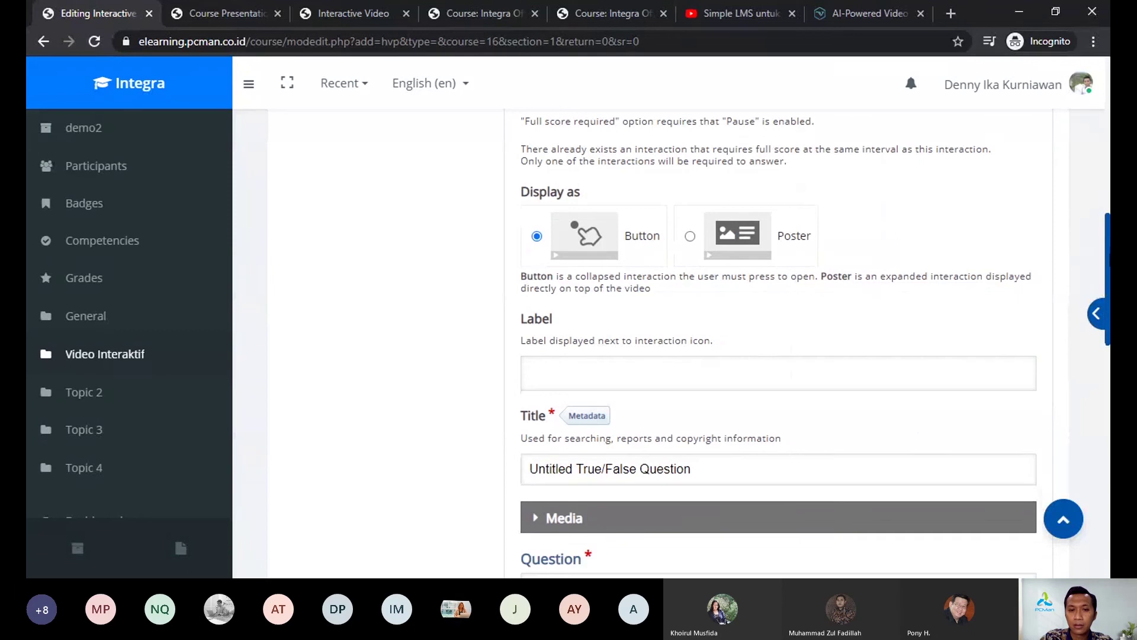
{"action": "scroll", "coordinate": [1107, 296], "scroll_direction": "down", "scroll_amount": 1}
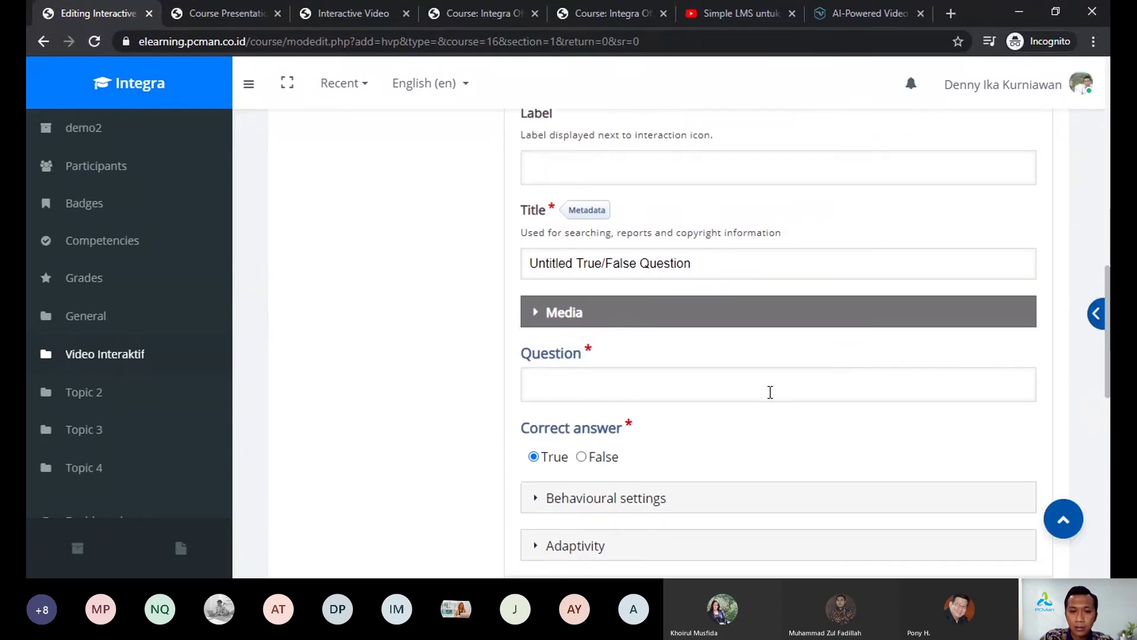
{"action": "scroll", "coordinate": [1100, 339], "scroll_direction": "down", "scroll_amount": 2}
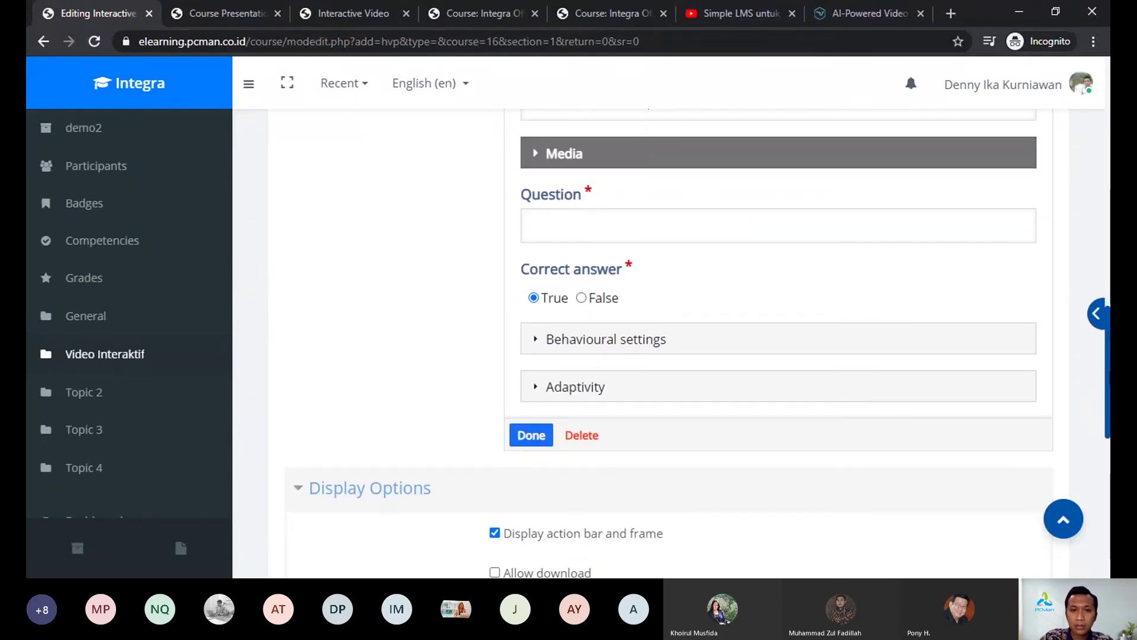
{"action": "left_click", "coordinate": [549, 225]}
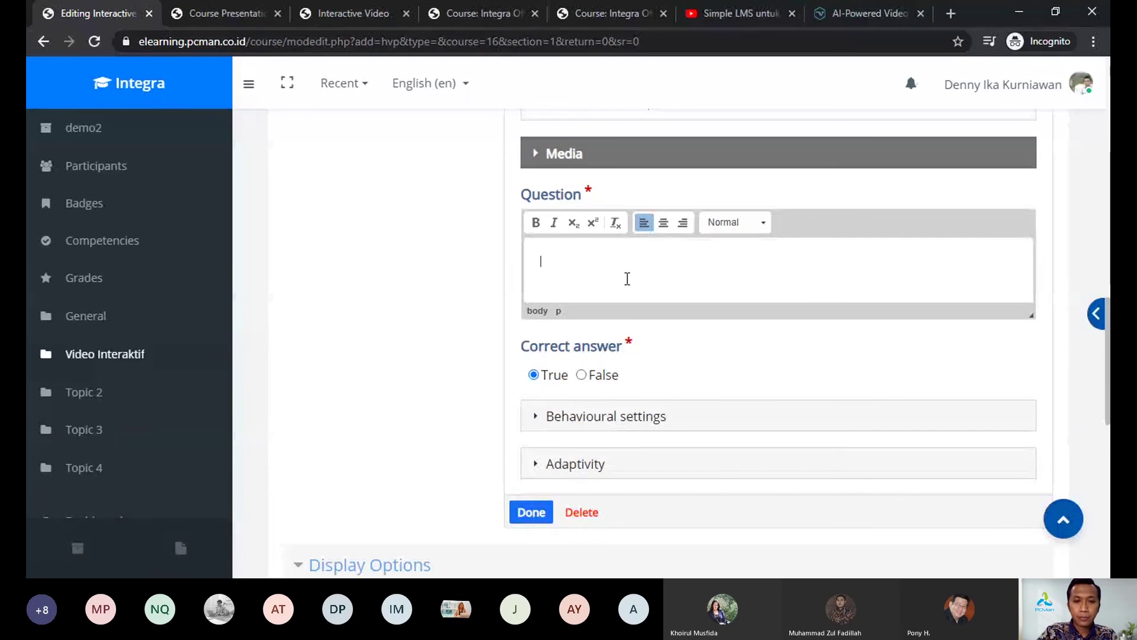
{"action": "type", "text": "In"}
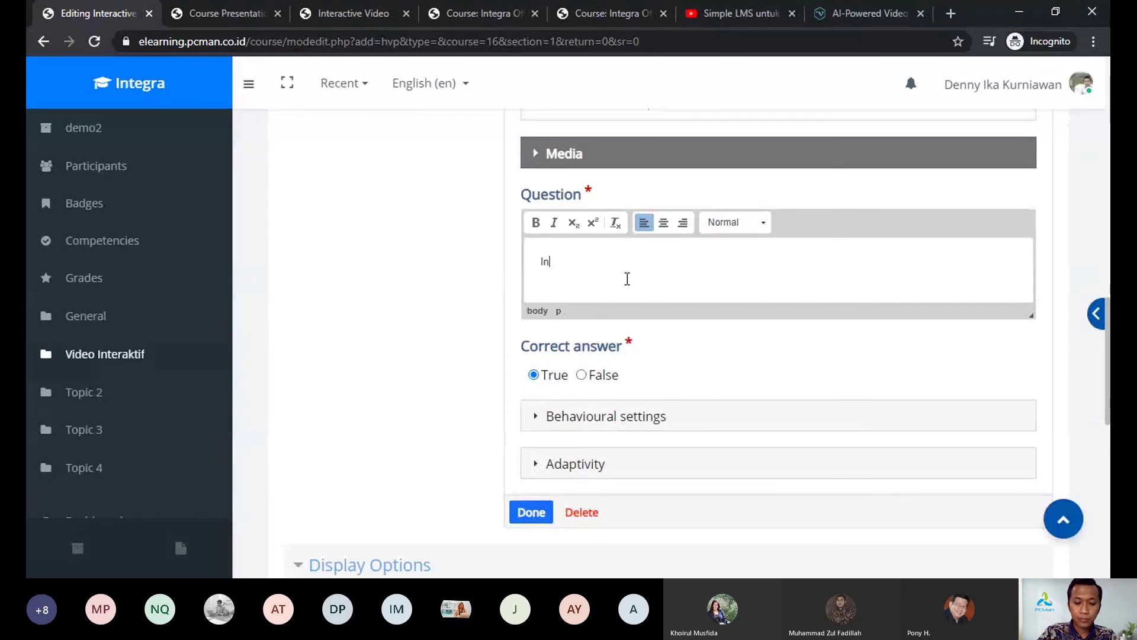
{"action": "type", "text": "terg"}
{"action": "key", "text": "BackSpace"}
{"action": "key", "text": "BackSpace"}
{"action": "type", "text": "gr"}
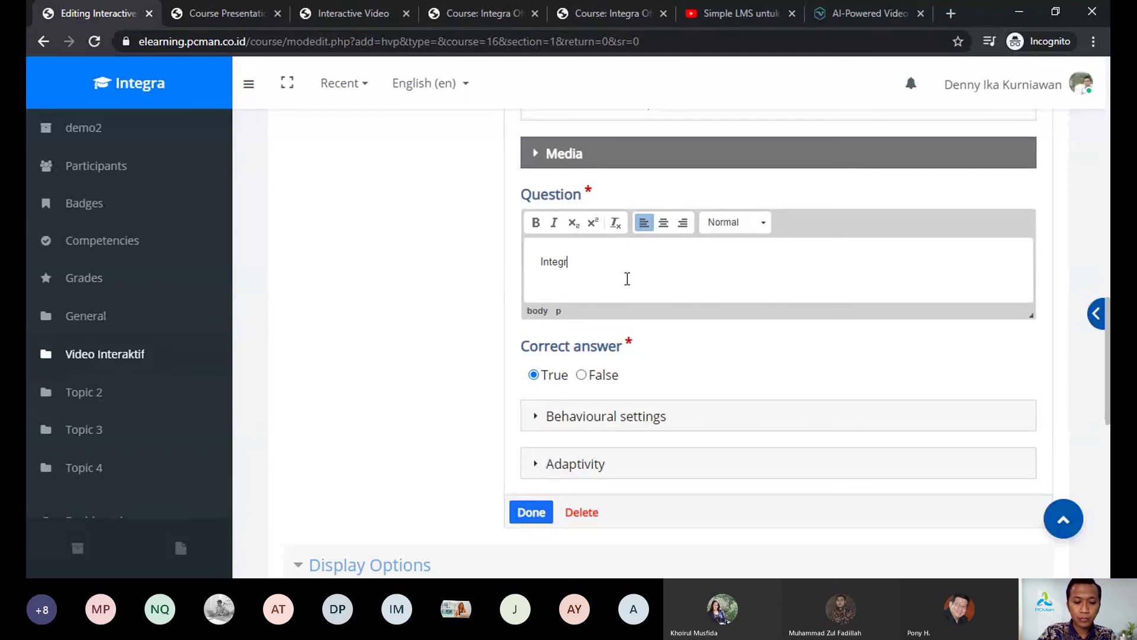
{"action": "type", "text": "a Of"}
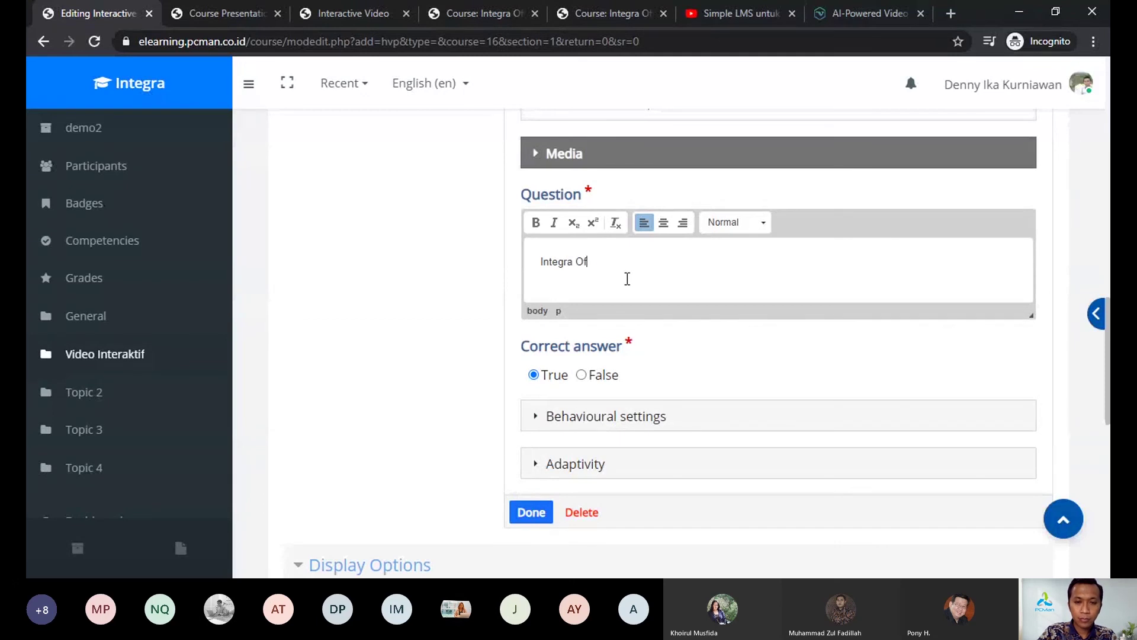
{"action": "type", "text": "fice elearning adalah "}
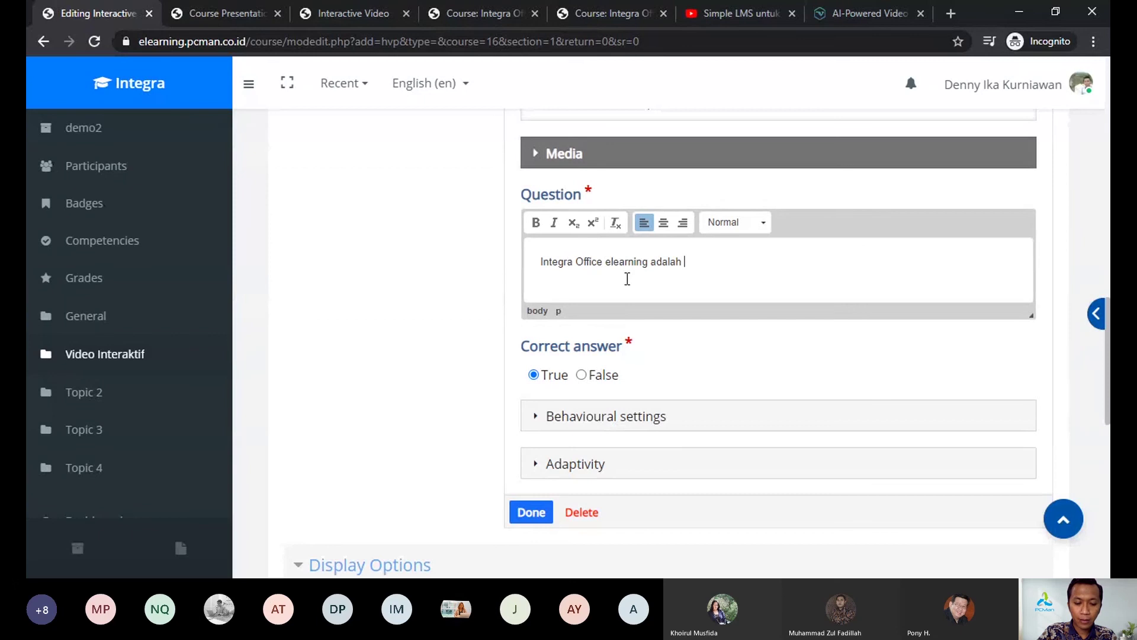
{"action": "type", "text": "Apli"}
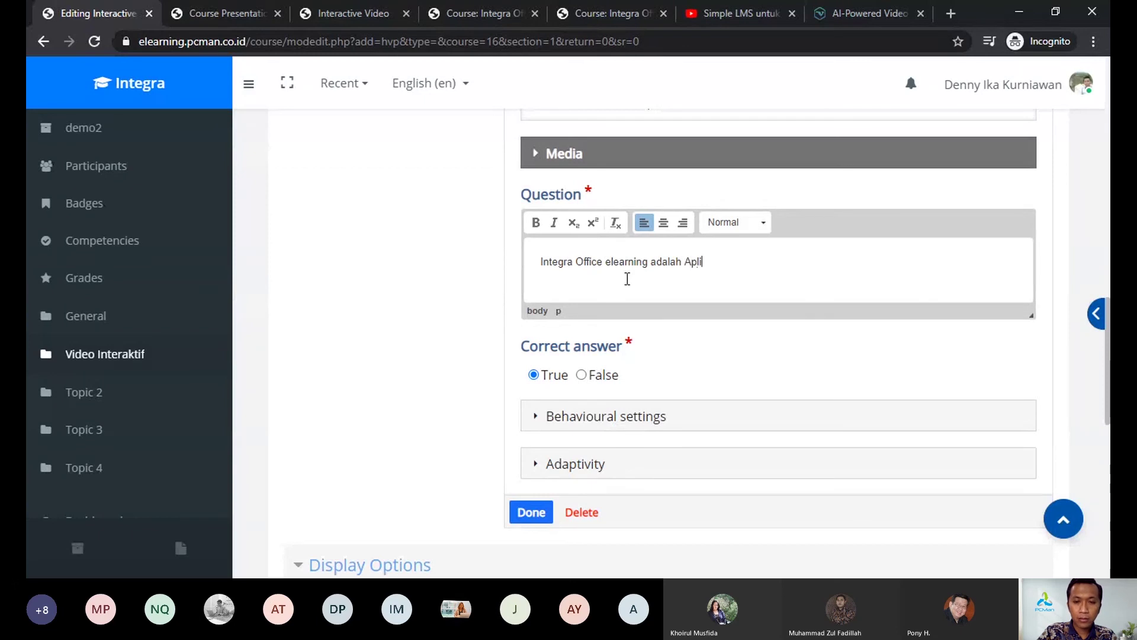
{"action": "type", "text": "kasi LMS yang di d"}
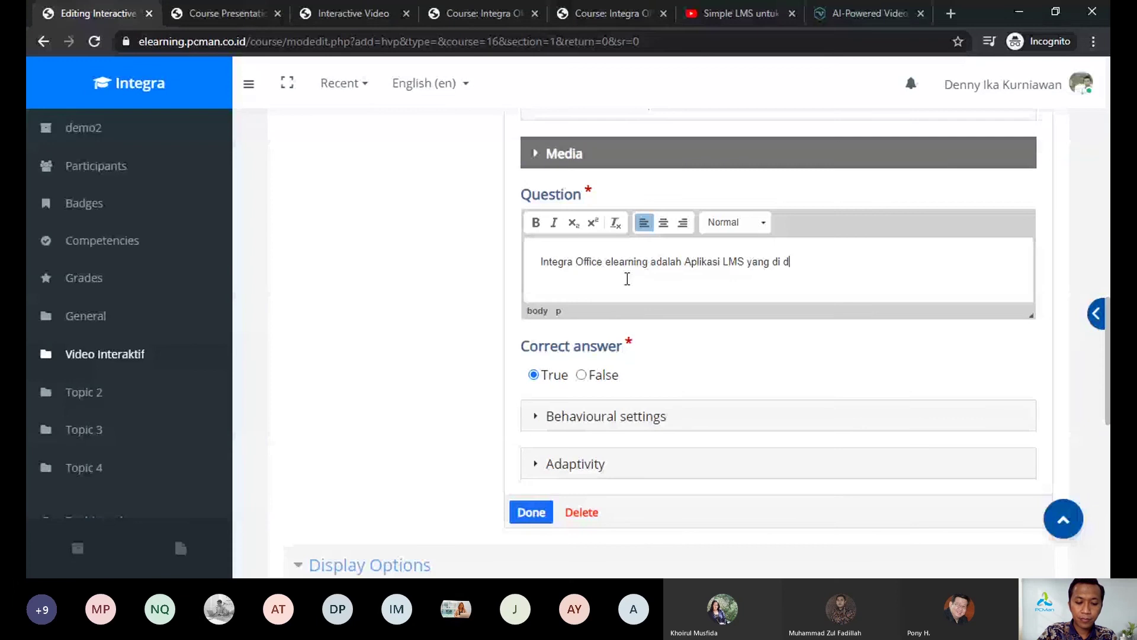
{"action": "type", "text": "evelopt oleh CM"}
{"action": "key", "text": "BackSpace"}
{"action": "key", "text": "BackSpace"}
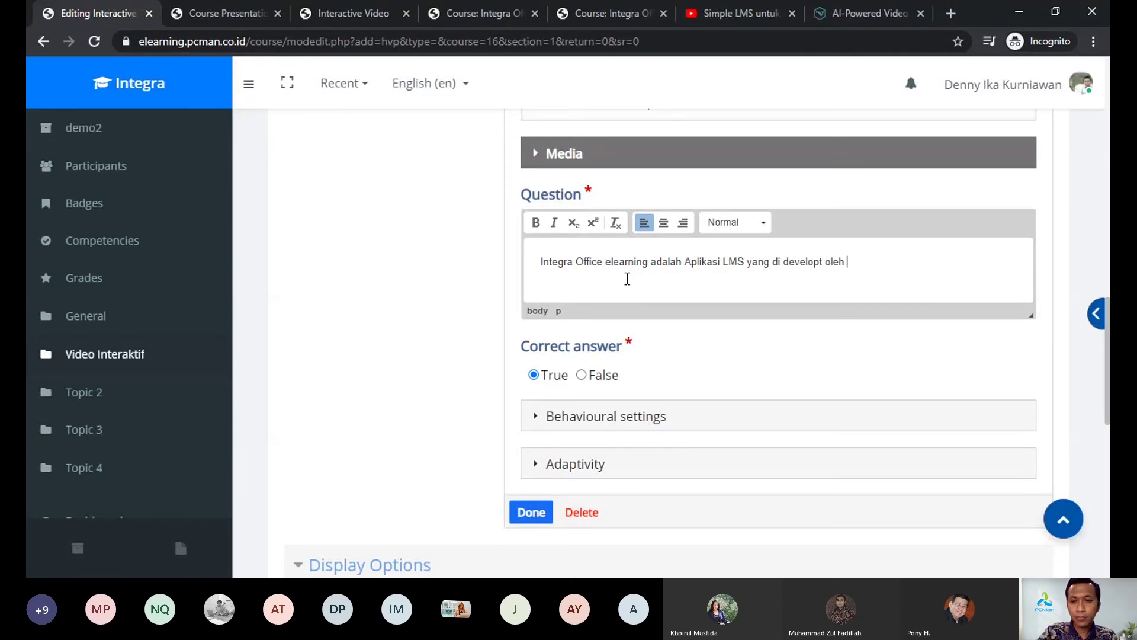
{"action": "type", "text": "PCMan"}
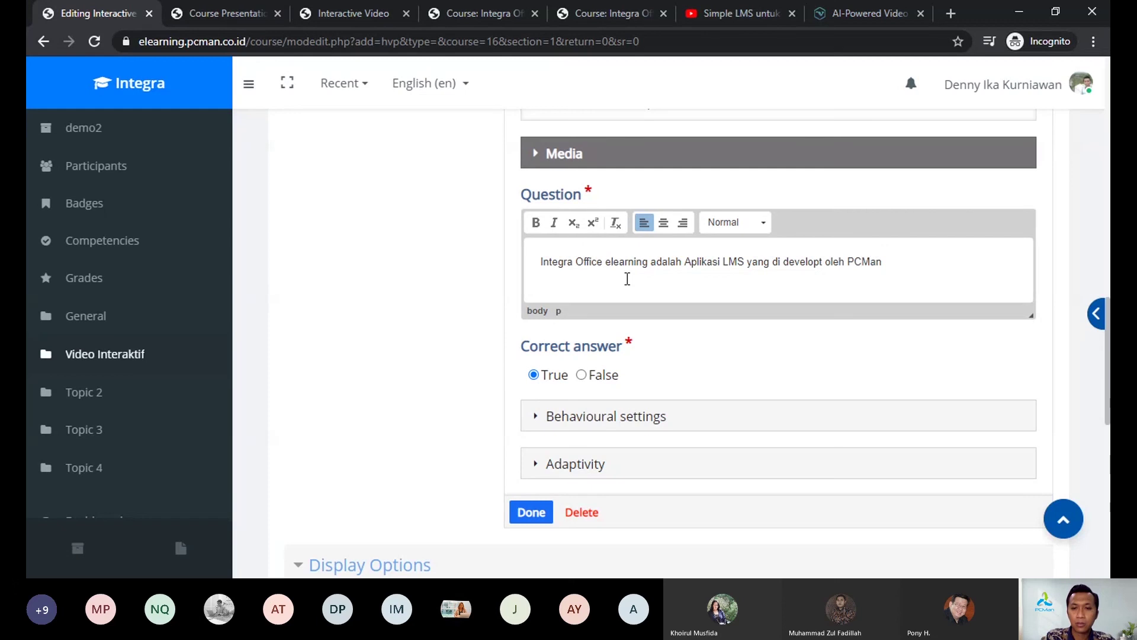
Step: Set the correct answer of the question to True
{"action": "scroll", "coordinate": [628, 278], "scroll_direction": "down", "scroll_amount": 1}
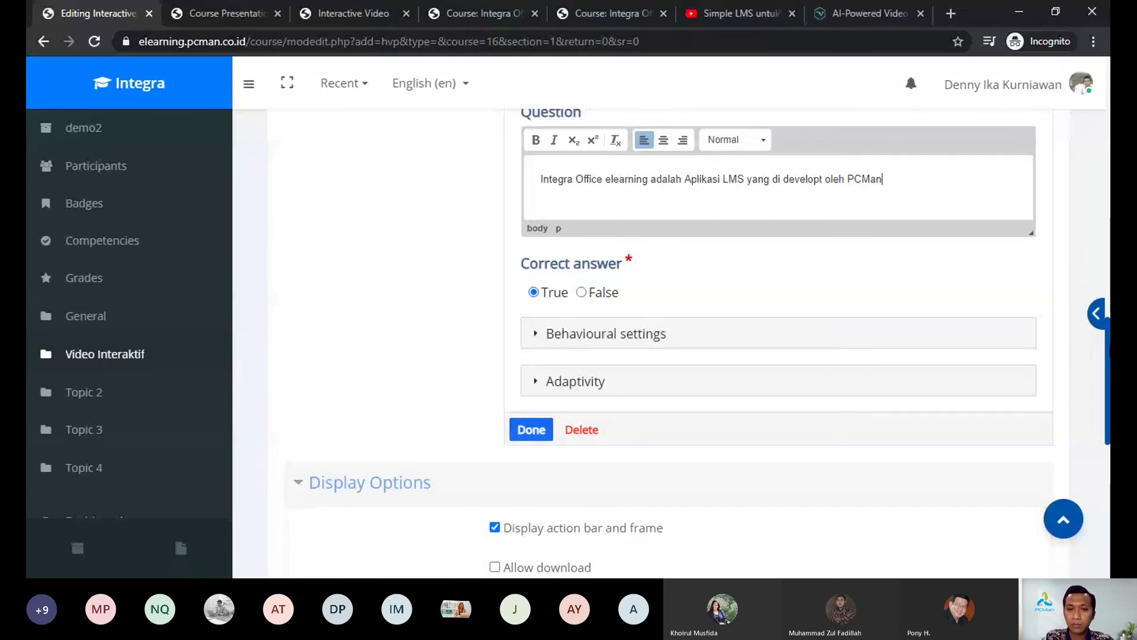
{"action": "scroll", "coordinate": [664, 297], "scroll_direction": "down", "scroll_amount": 1}
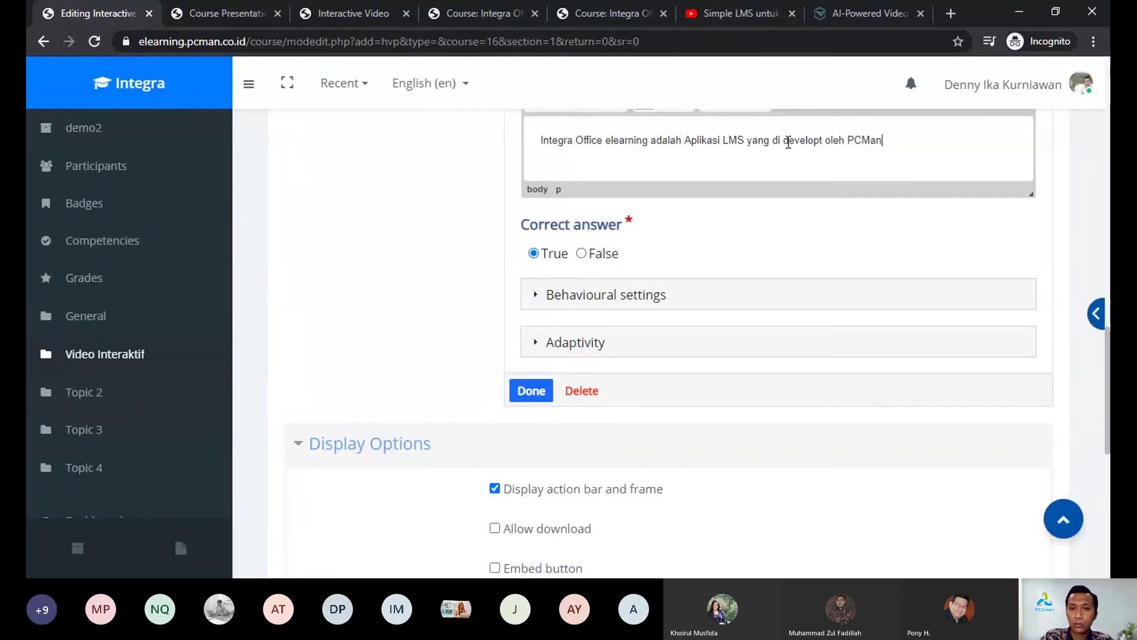
{"action": "left_click", "coordinate": [583, 257]}
{"action": "left_click", "coordinate": [535, 254]}
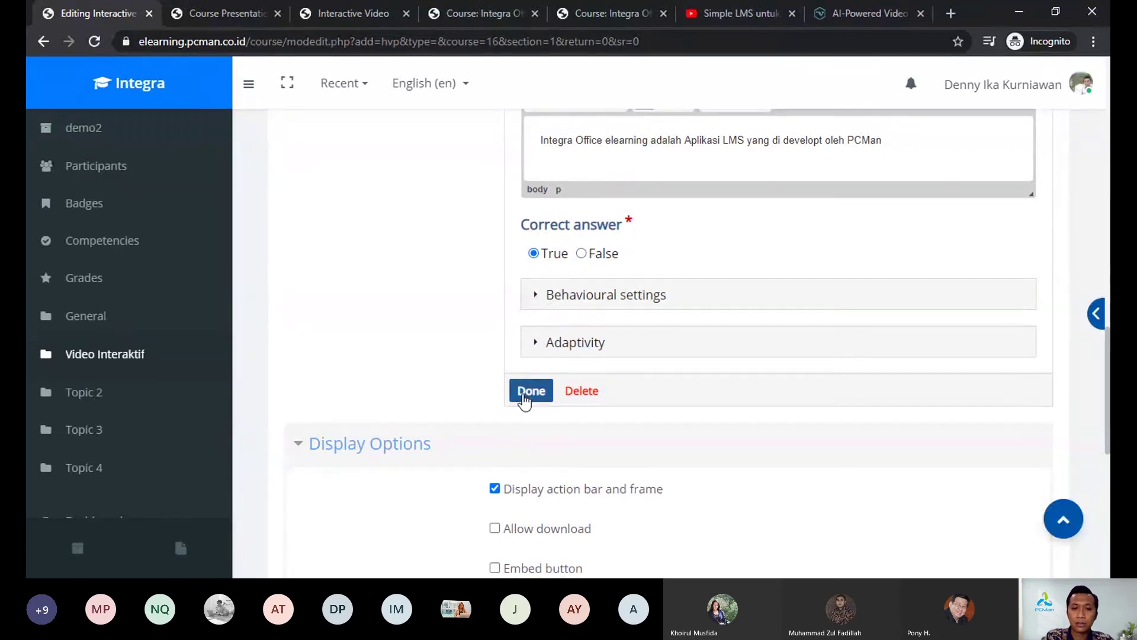
Step: Set the question's adaptivity action on wrong to seek to 0:00, and finish editing the interaction
{"action": "left_click", "coordinate": [533, 344]}
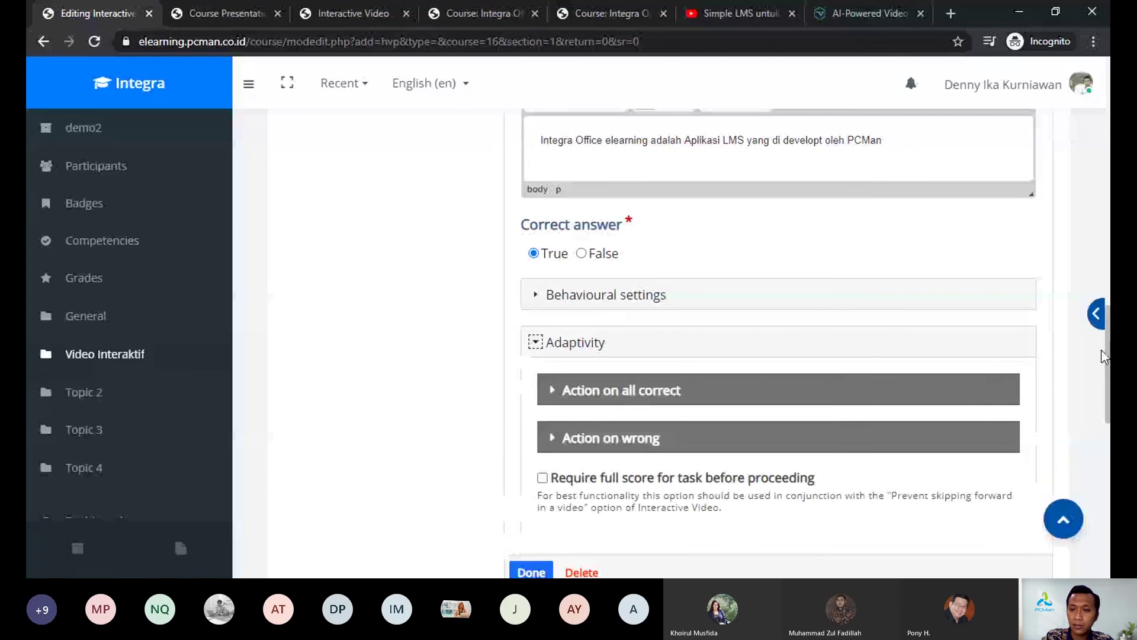
{"action": "scroll", "coordinate": [1102, 356], "scroll_direction": "down", "scroll_amount": 2}
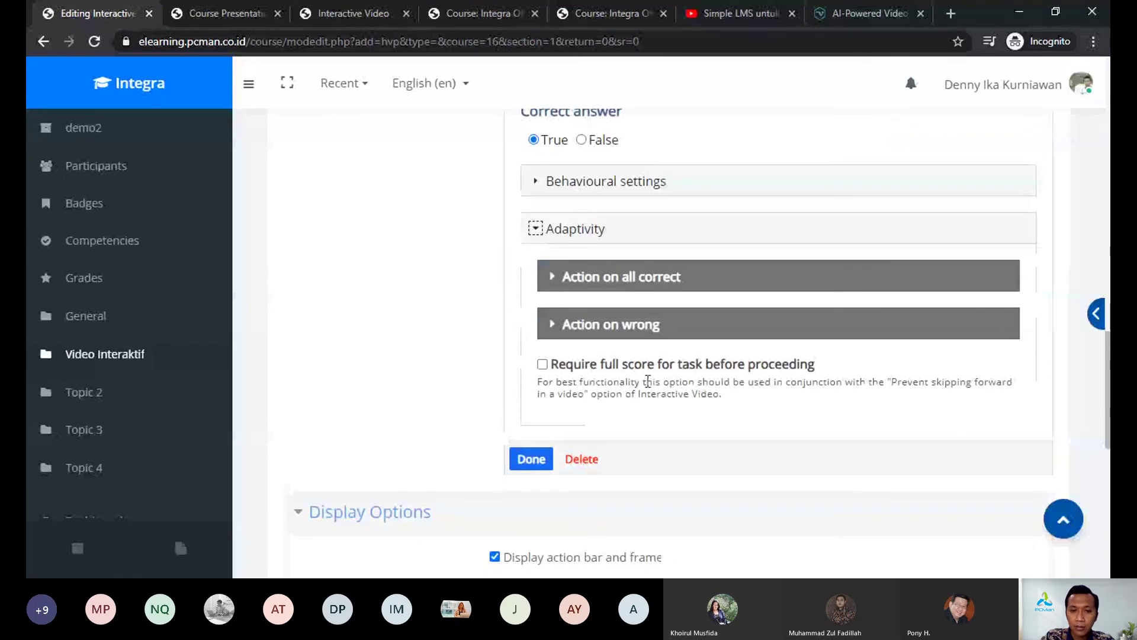
{"action": "left_click", "coordinate": [554, 278]}
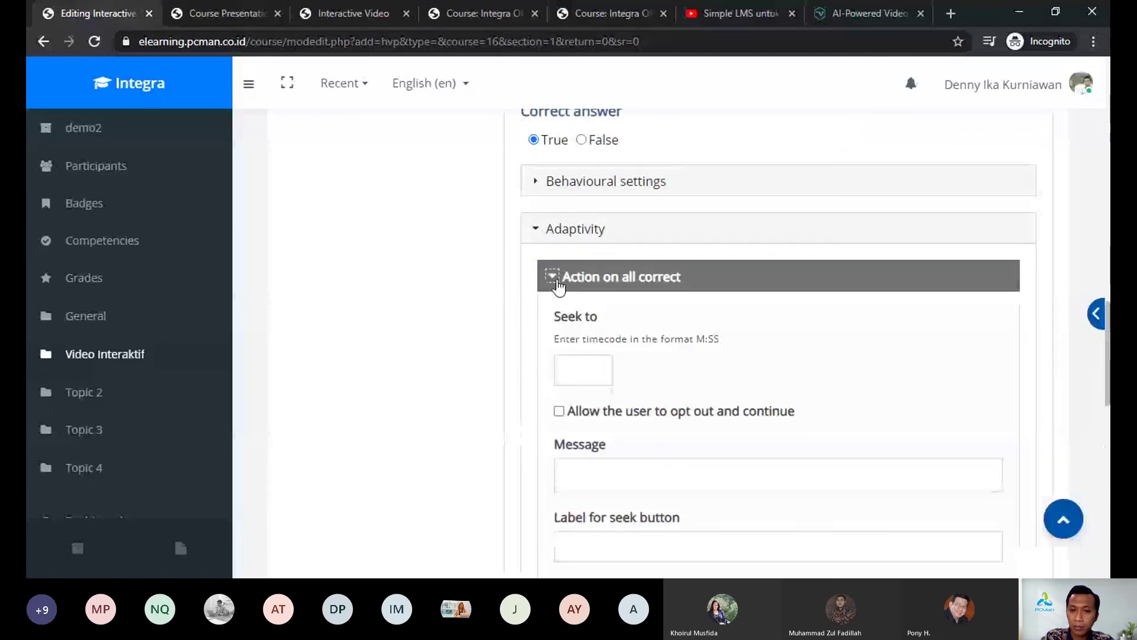
{"action": "left_click", "coordinate": [557, 282]}
{"action": "left_click", "coordinate": [552, 325]}
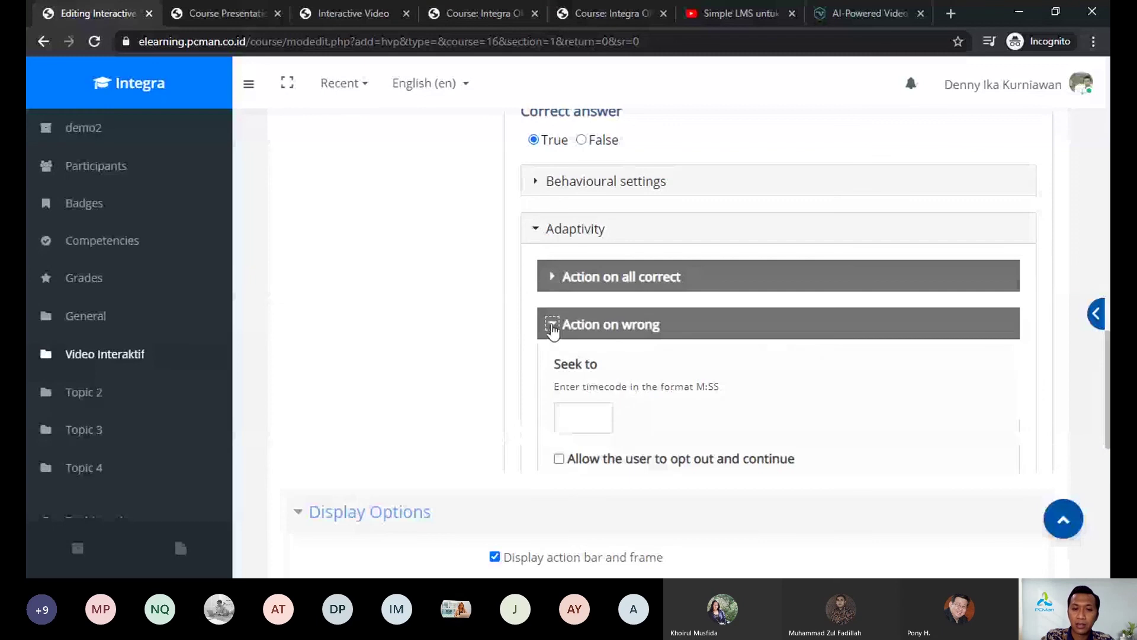
{"action": "scroll", "coordinate": [1045, 433], "scroll_direction": "down", "scroll_amount": 2}
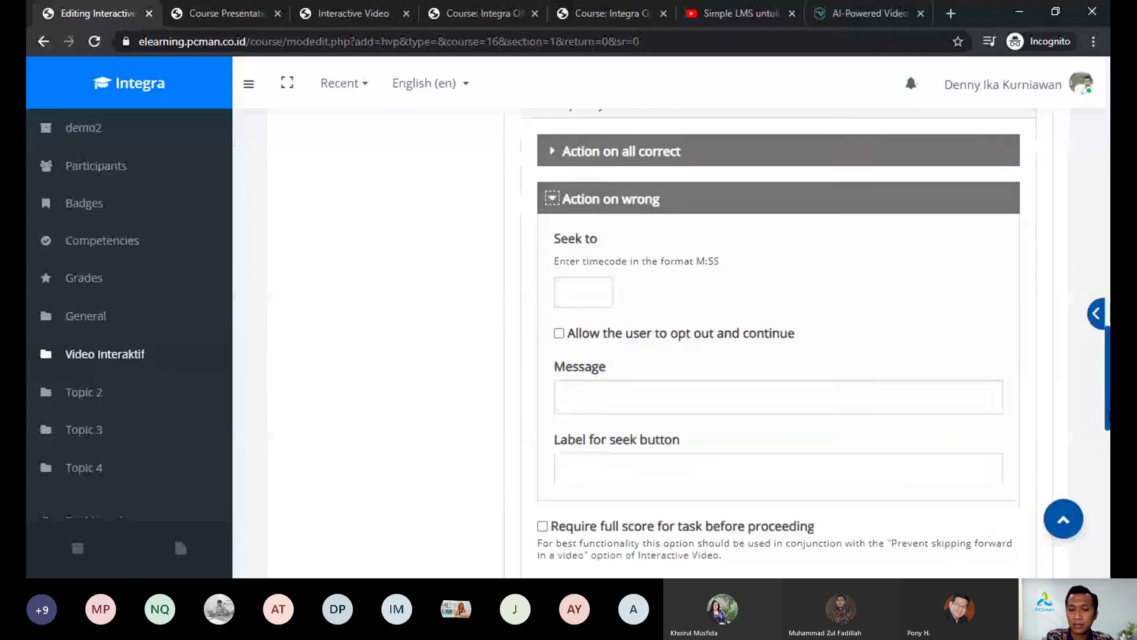
{"action": "left_click", "coordinate": [583, 291]}
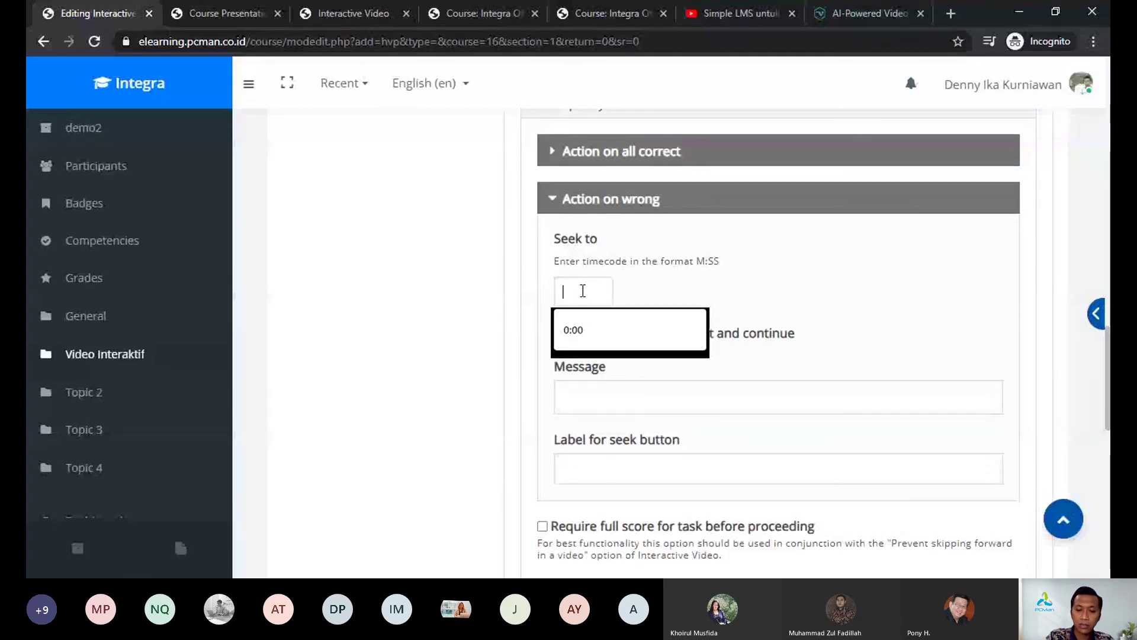
{"action": "type", "text": "0:00"}
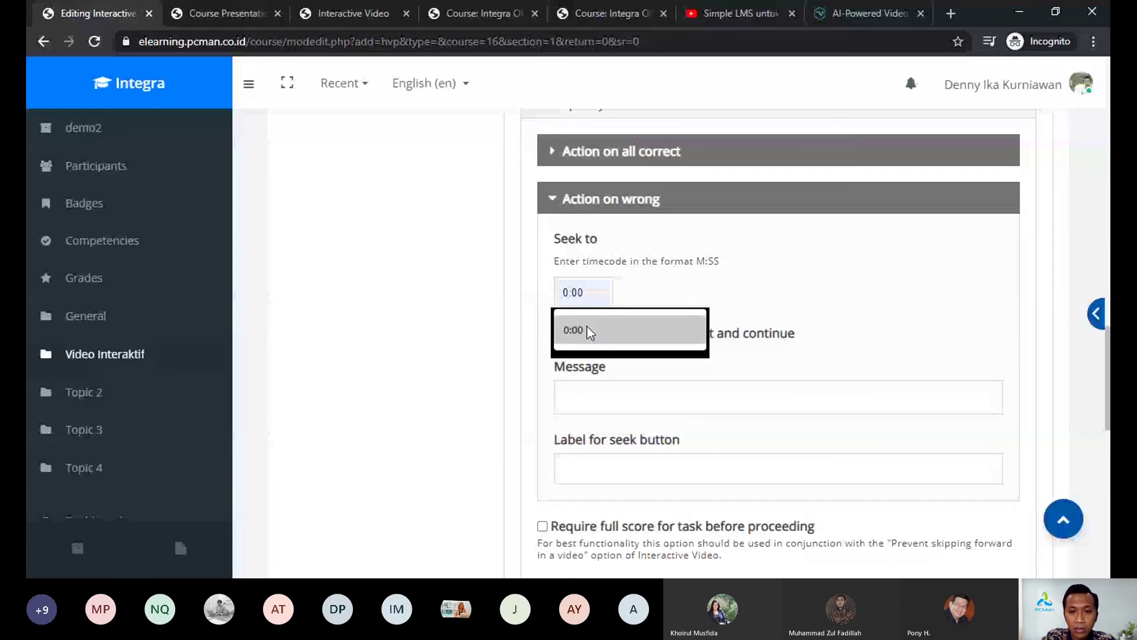
{"action": "left_click", "coordinate": [588, 327]}
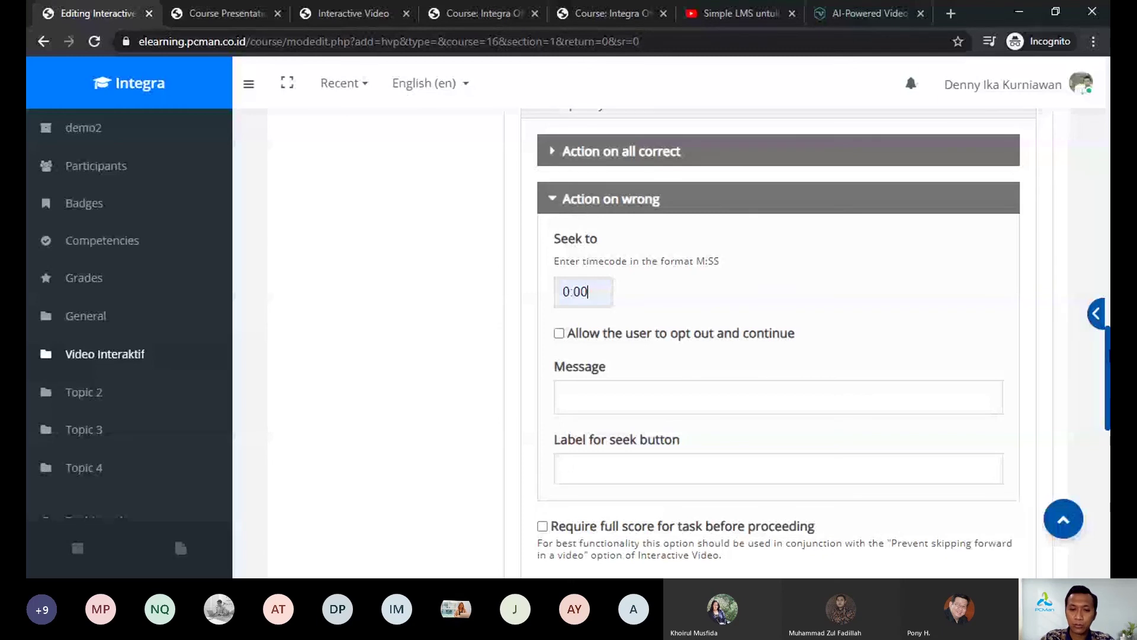
{"action": "scroll", "coordinate": [746, 300], "scroll_direction": "down", "scroll_amount": 4}
{"action": "scroll", "coordinate": [587, 345], "scroll_direction": "down", "scroll_amount": 1}
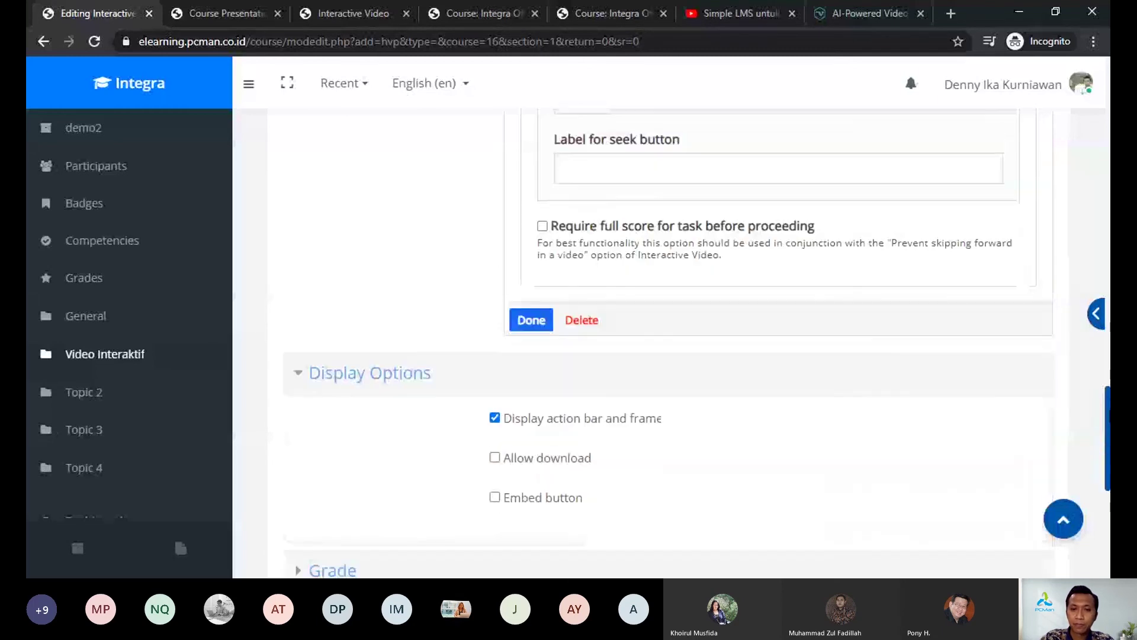
{"action": "left_click", "coordinate": [532, 321]}
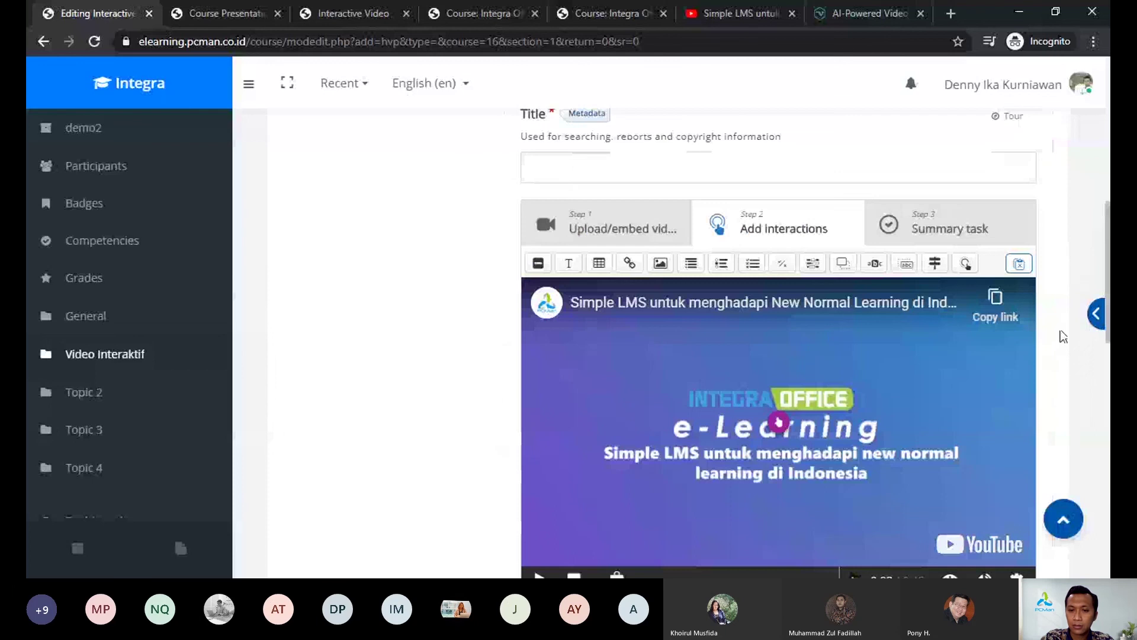
Step: Reopen the True/False interaction on the video, enable Pause video for it, and finish editing
{"action": "scroll", "coordinate": [1063, 337], "scroll_direction": "down", "scroll_amount": 4}
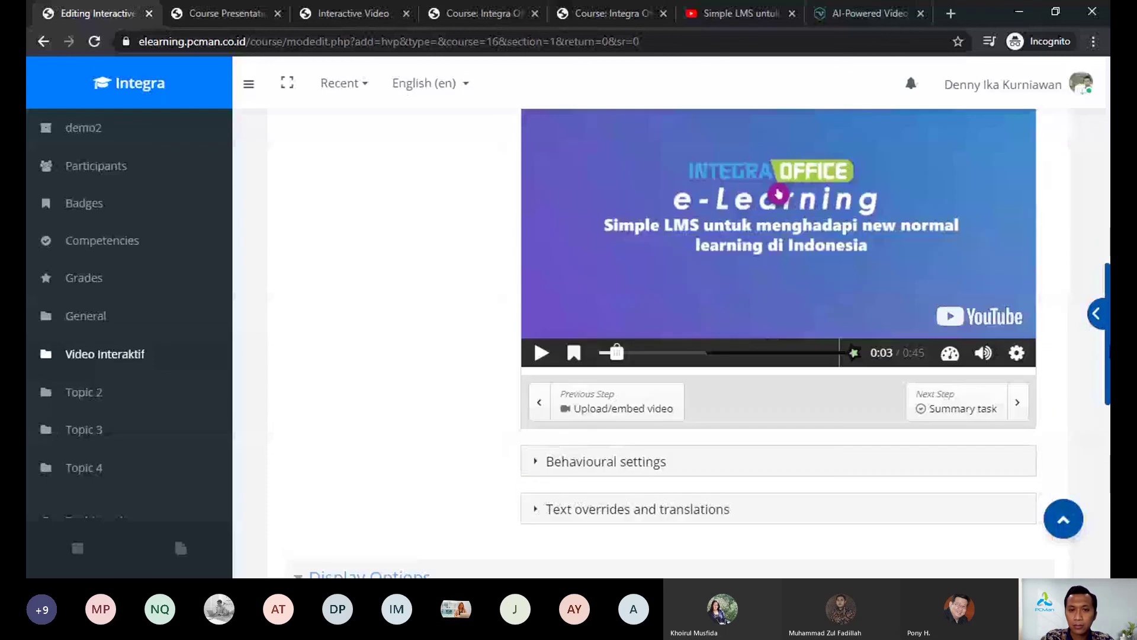
{"action": "scroll", "coordinate": [779, 194], "scroll_direction": "up", "scroll_amount": 3}
{"action": "left_click", "coordinate": [779, 386]}
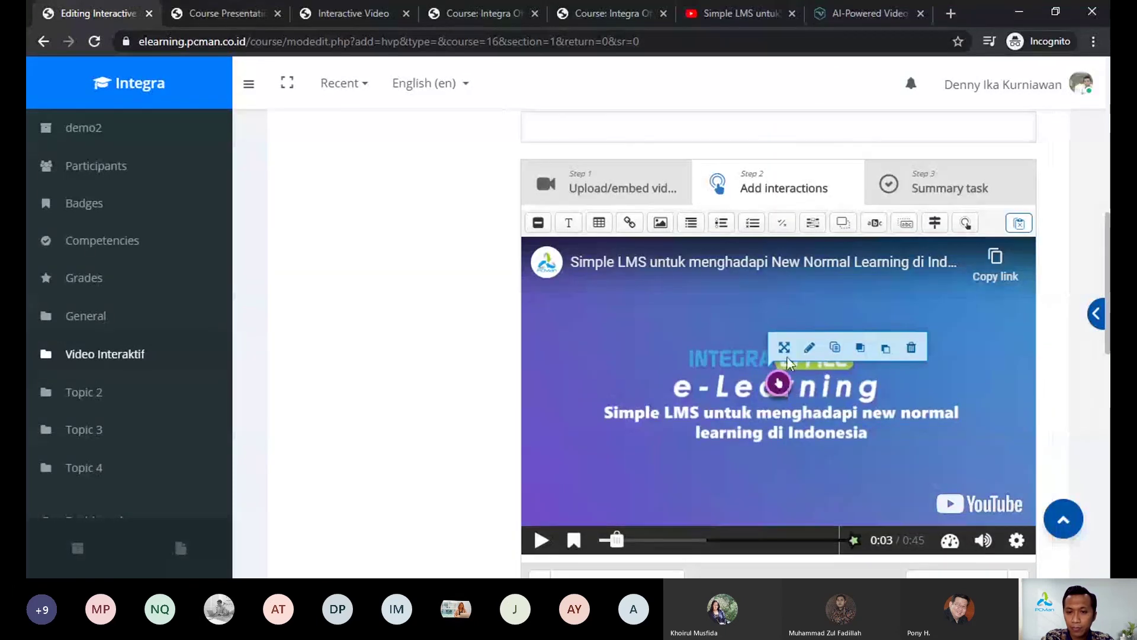
{"action": "left_click", "coordinate": [809, 347]}
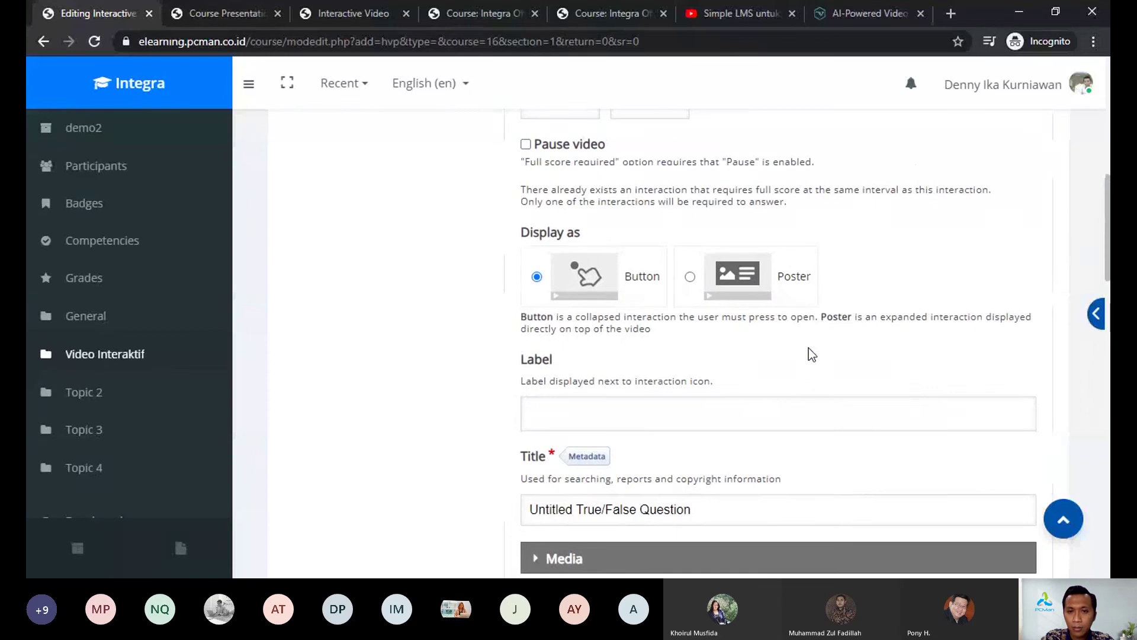
{"action": "left_click", "coordinate": [527, 143]}
{"action": "scroll", "coordinate": [778, 344], "scroll_direction": "down", "scroll_amount": 15}
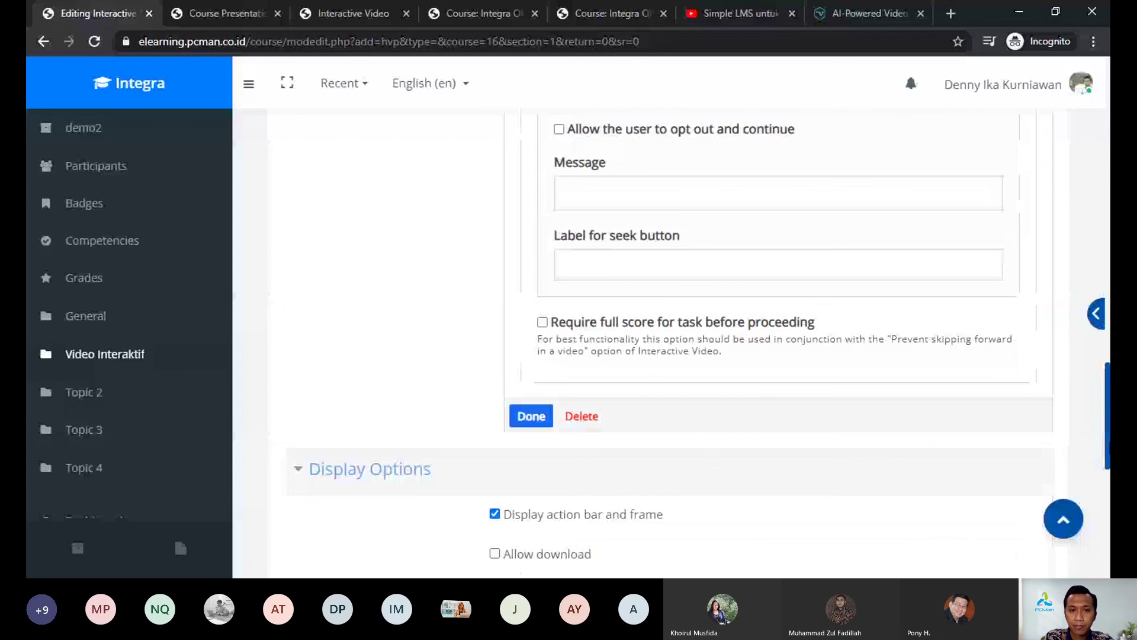
{"action": "scroll", "coordinate": [541, 203], "scroll_direction": "down", "scroll_amount": 4}
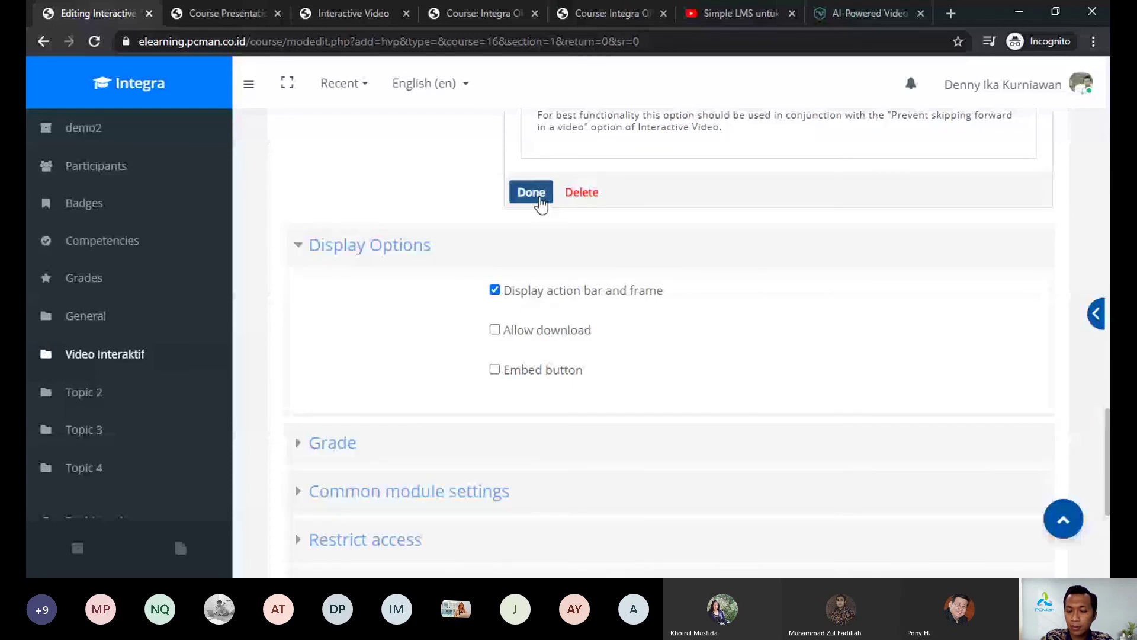
{"action": "left_click", "coordinate": [540, 200]}
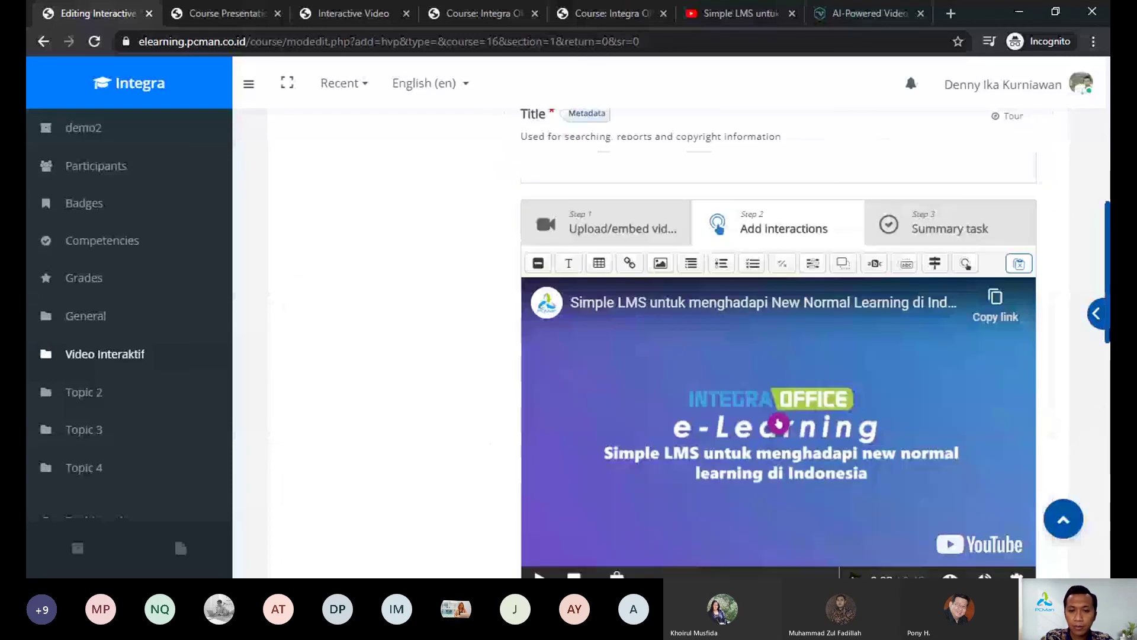
Step: Rewind the video to 0:00 in the editor and play it up to the question interaction
{"action": "scroll", "coordinate": [709, 438], "scroll_direction": "down", "scroll_amount": 10}
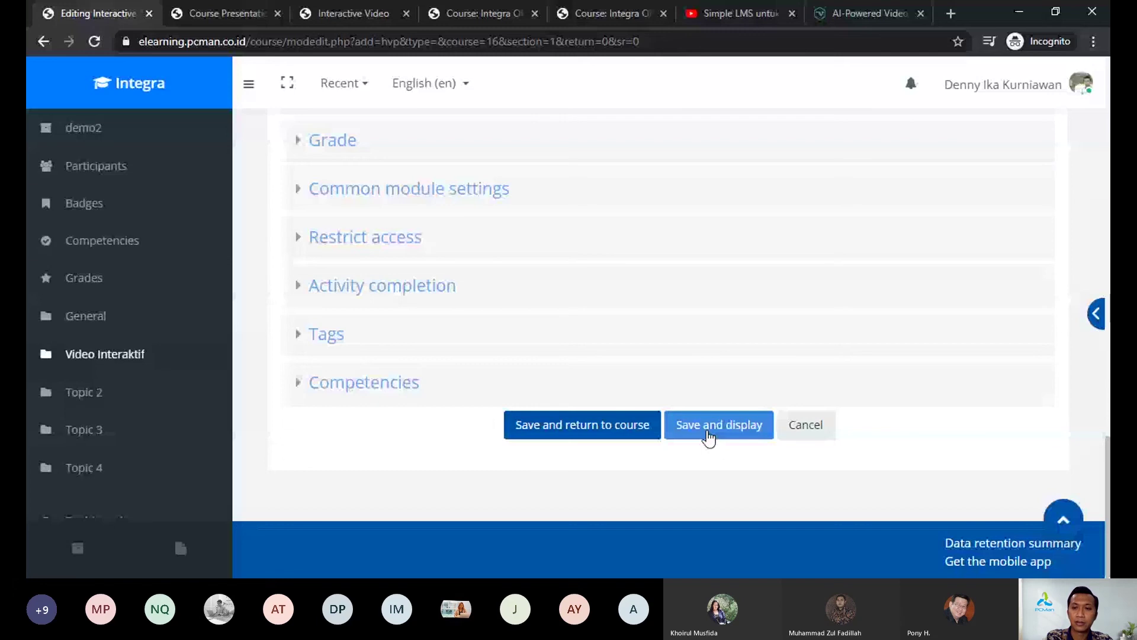
{"action": "left_click", "coordinate": [709, 436]}
{"action": "scroll", "coordinate": [709, 404], "scroll_direction": "down", "scroll_amount": 4}
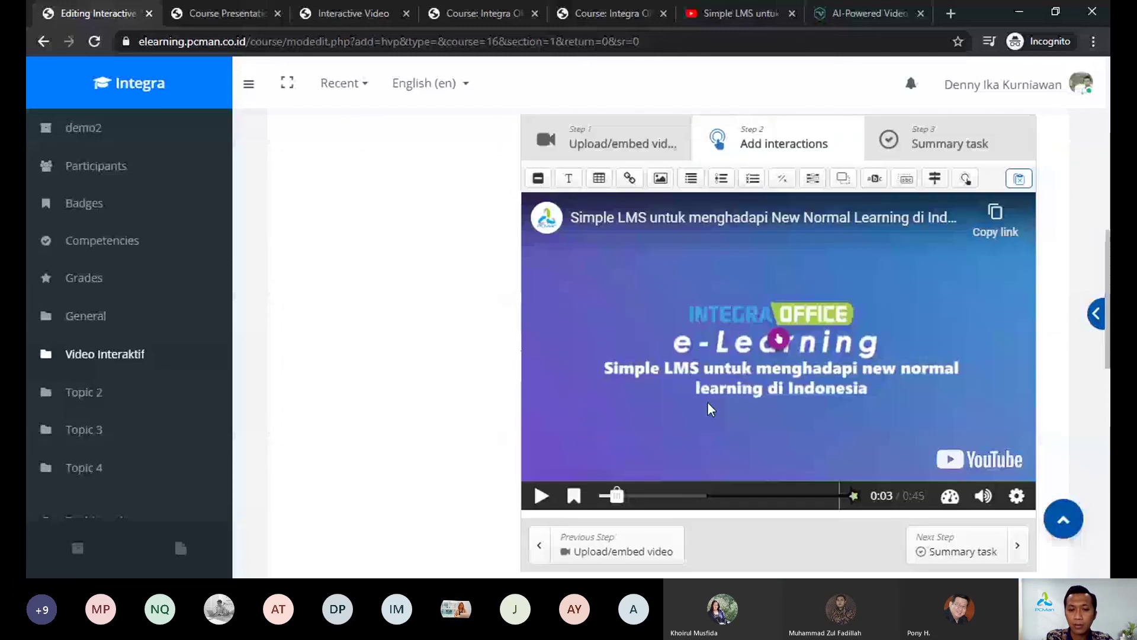
{"action": "left_click_drag", "start_coordinate": [616, 495], "coordinate": [599, 495]}
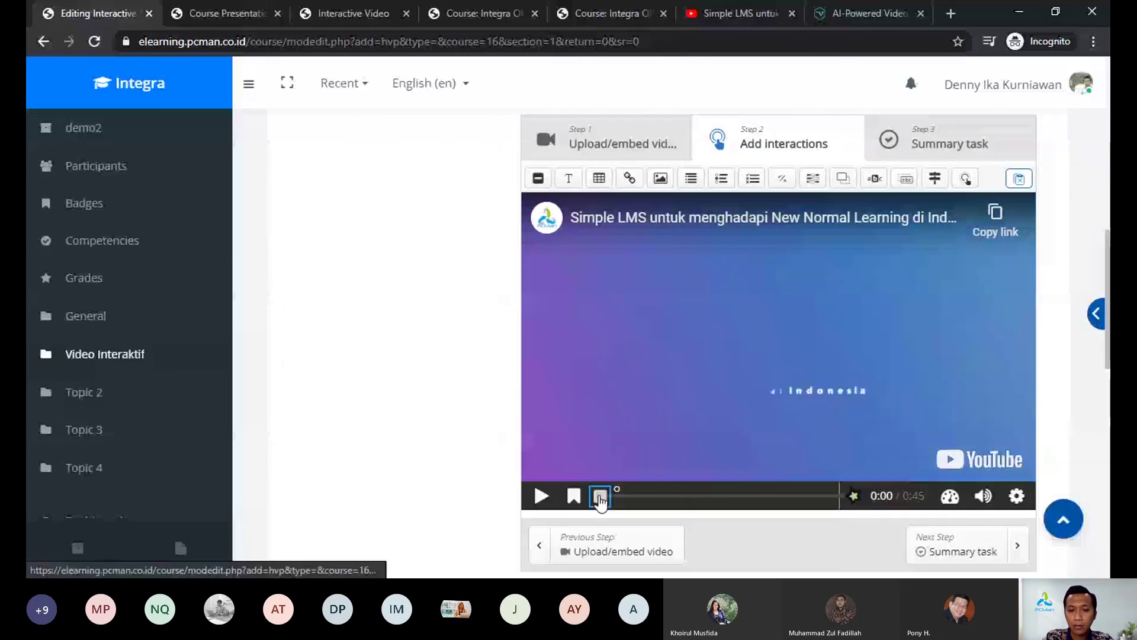
{"action": "left_click", "coordinate": [541, 496]}
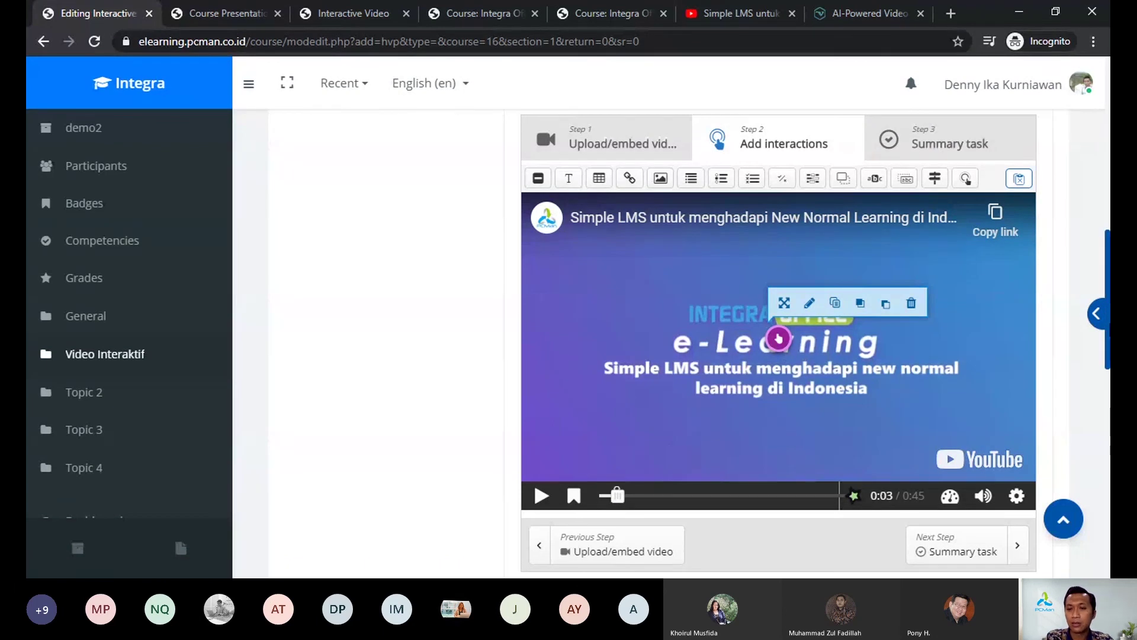
Step: Fill in the required interactive video title as "test", then save and display the activity
{"action": "scroll", "coordinate": [779, 341], "scroll_direction": "down", "scroll_amount": 3}
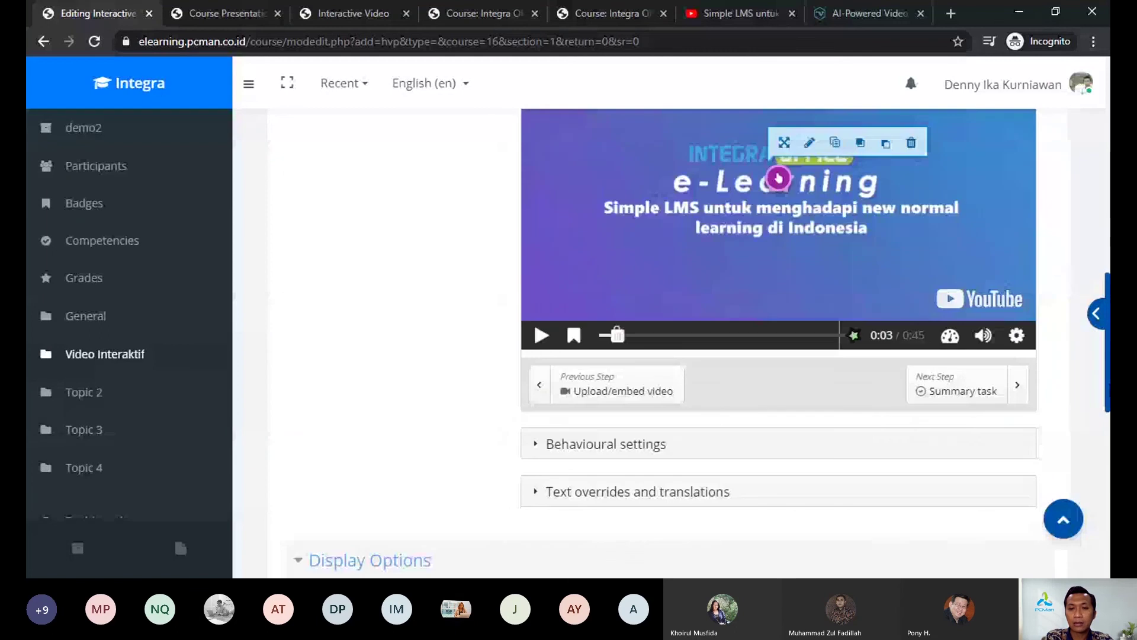
{"action": "scroll", "coordinate": [506, 553], "scroll_direction": "down", "scroll_amount": 10}
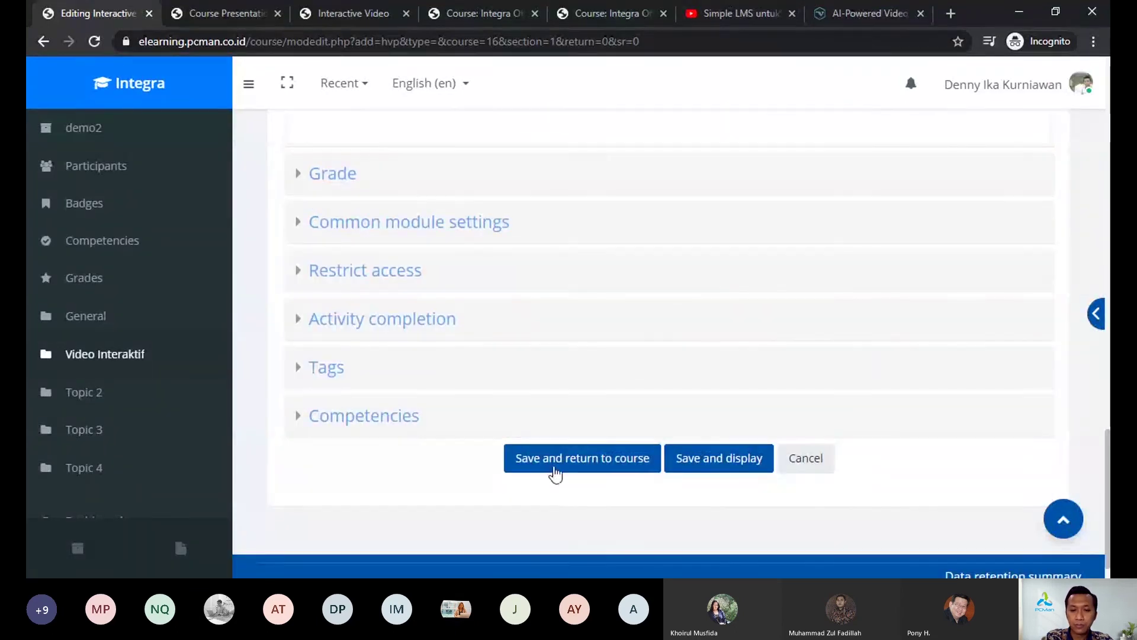
{"action": "left_click", "coordinate": [554, 467]}
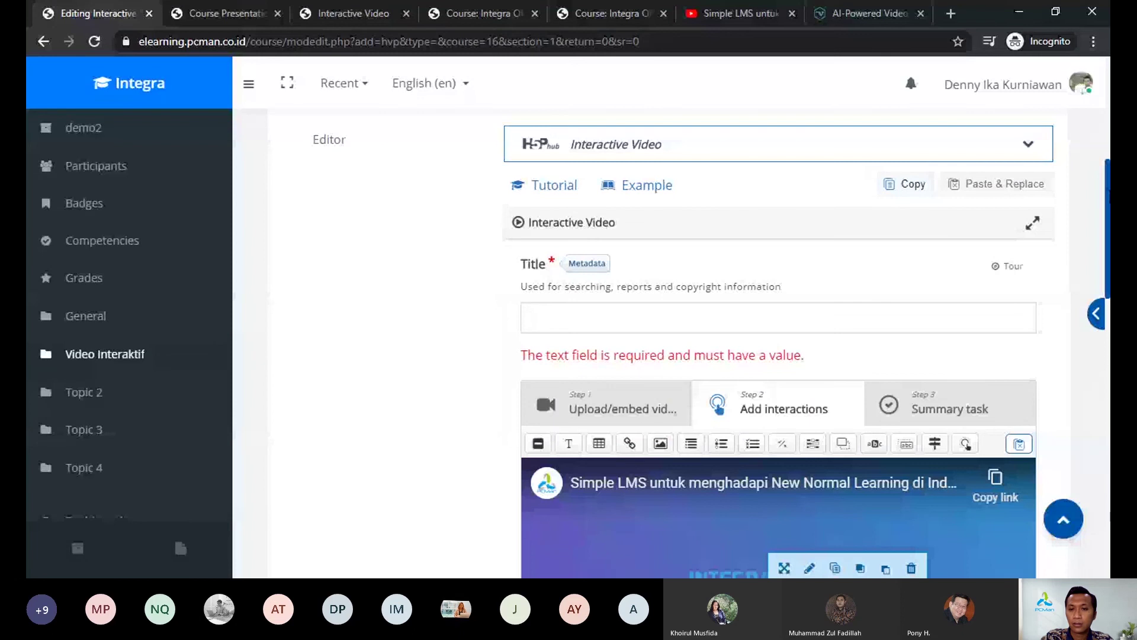
{"action": "scroll", "coordinate": [571, 284], "scroll_direction": "down", "scroll_amount": 1}
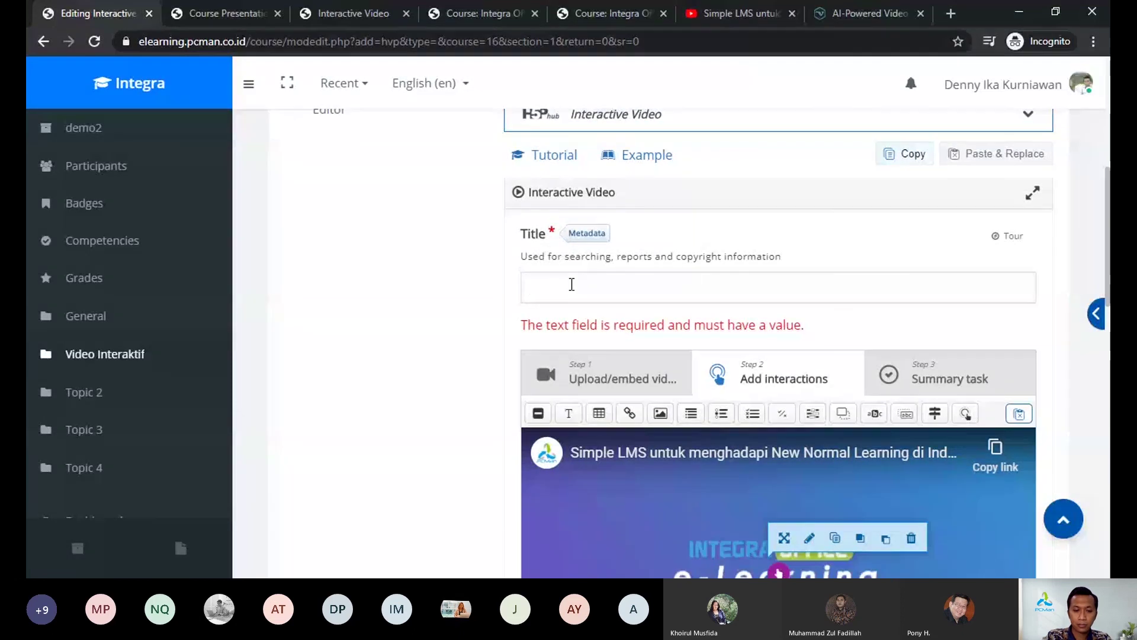
{"action": "type", "text": "test"}
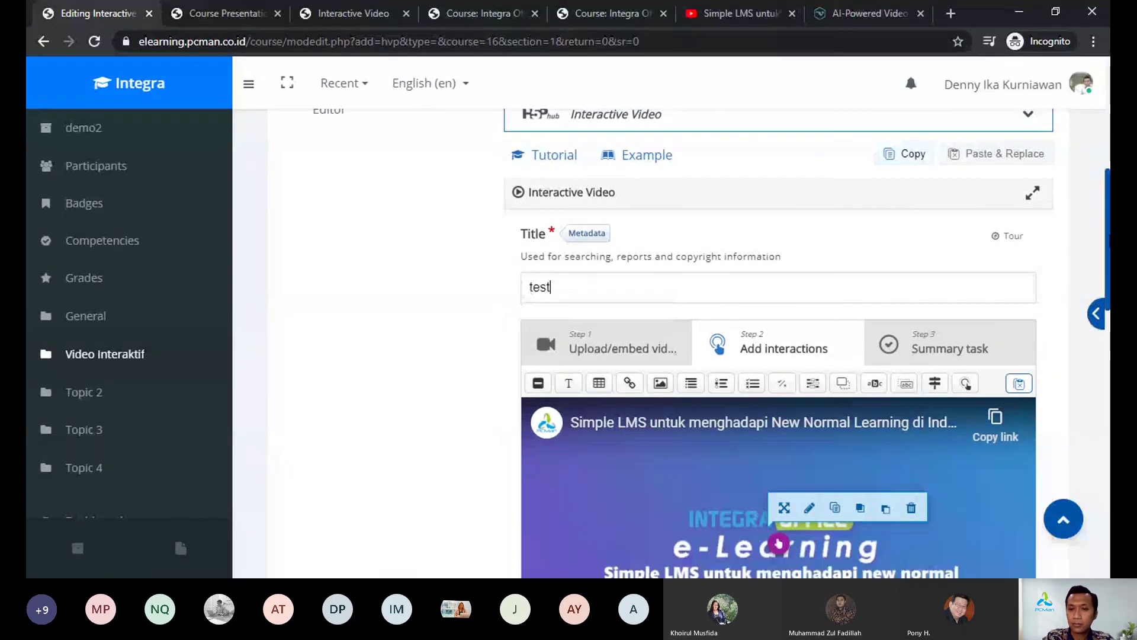
{"action": "scroll", "coordinate": [172, 533], "scroll_direction": "down", "scroll_amount": 10}
{"action": "scroll", "coordinate": [668, 320], "scroll_direction": "down", "scroll_amount": 1}
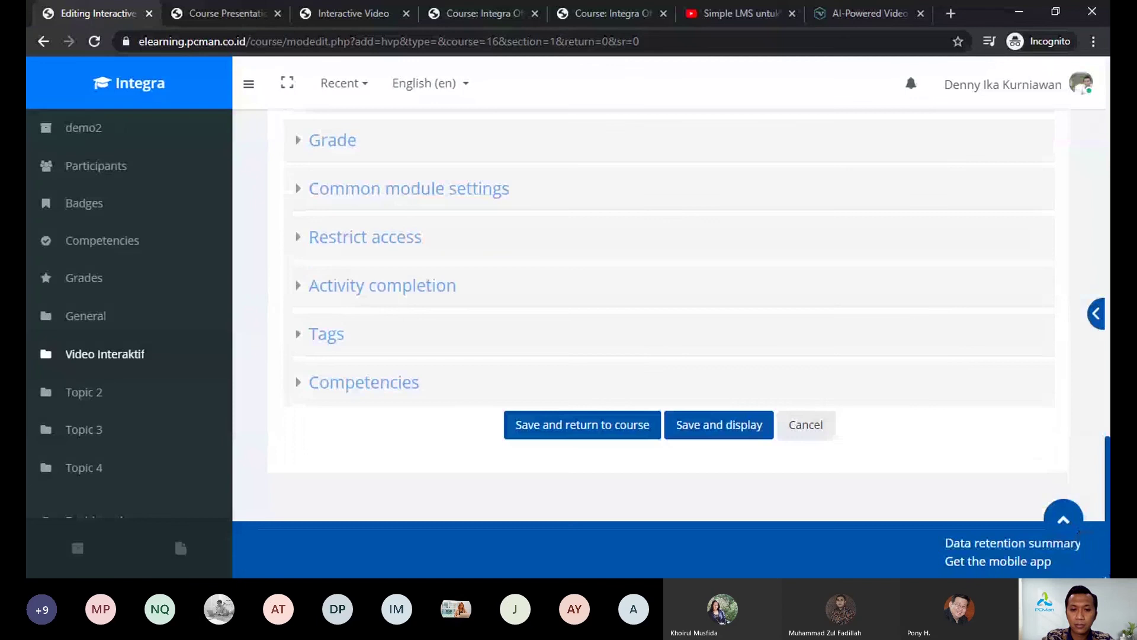
{"action": "left_click", "coordinate": [572, 438]}
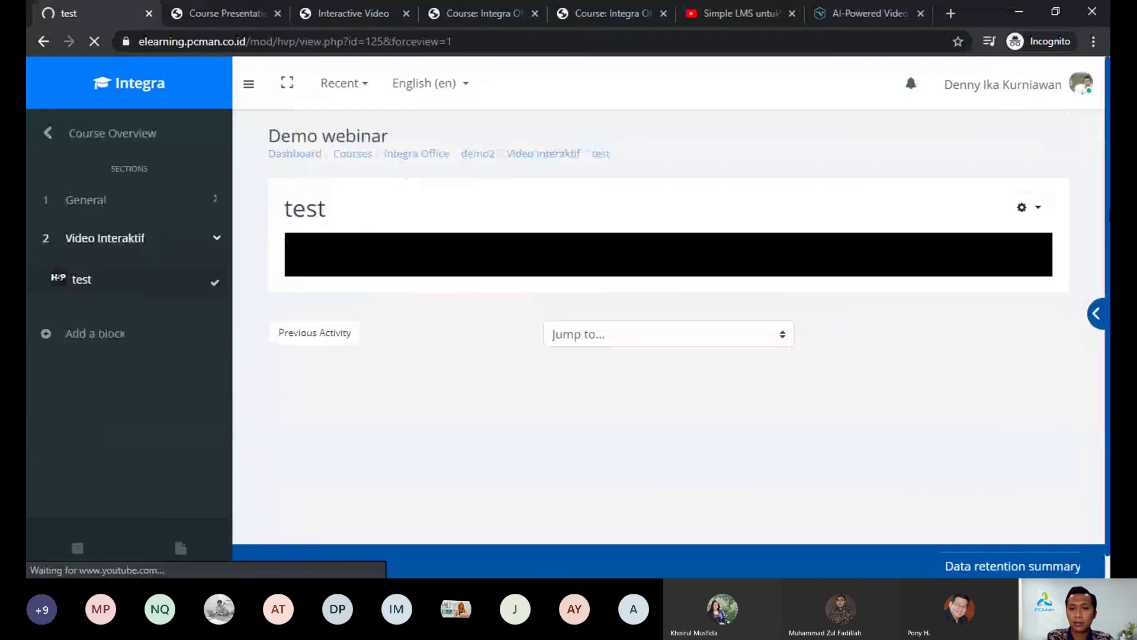
Step: Play the saved interactive video to 0:03 and open its True/False question
{"action": "scroll", "coordinate": [668, 325], "scroll_direction": "down", "scroll_amount": 1}
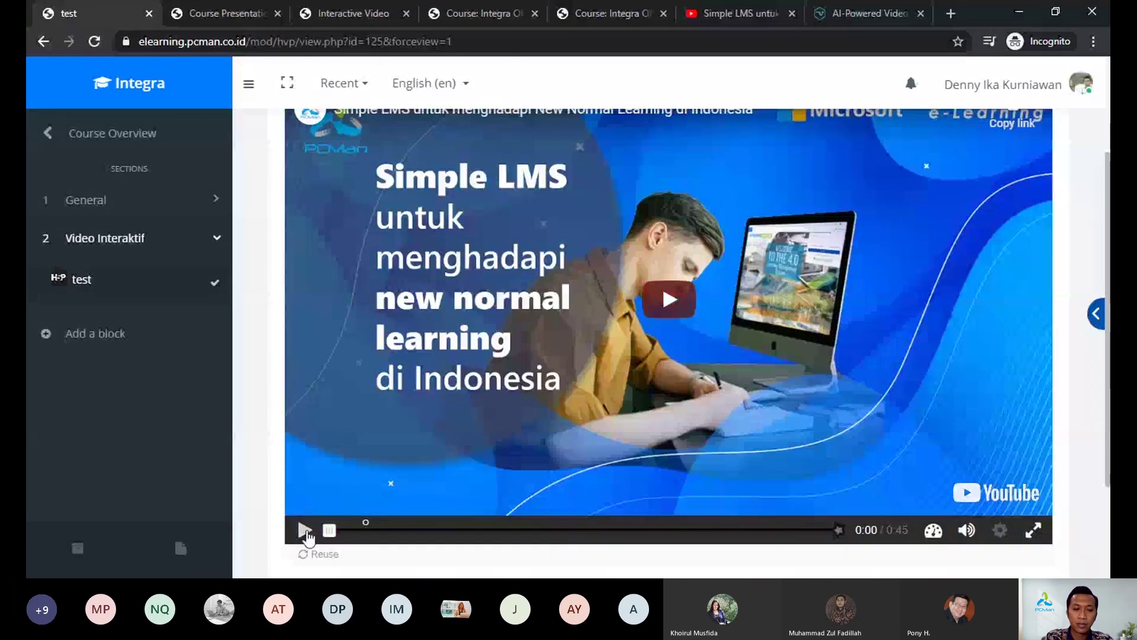
{"action": "left_click", "coordinate": [662, 311]}
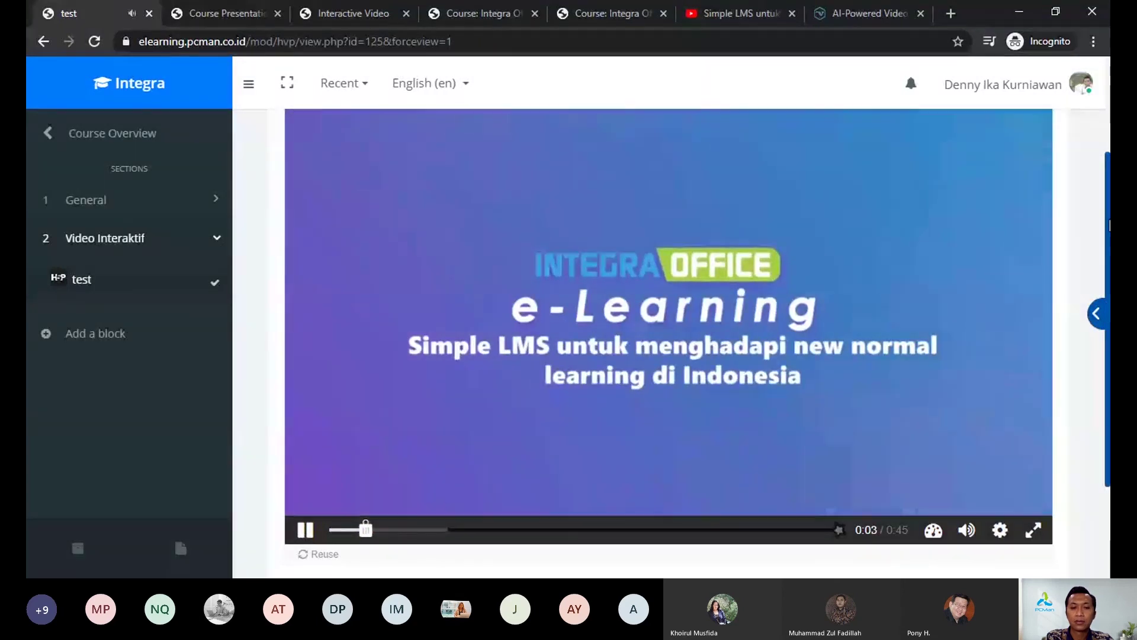
{"action": "left_click", "coordinate": [668, 302]}
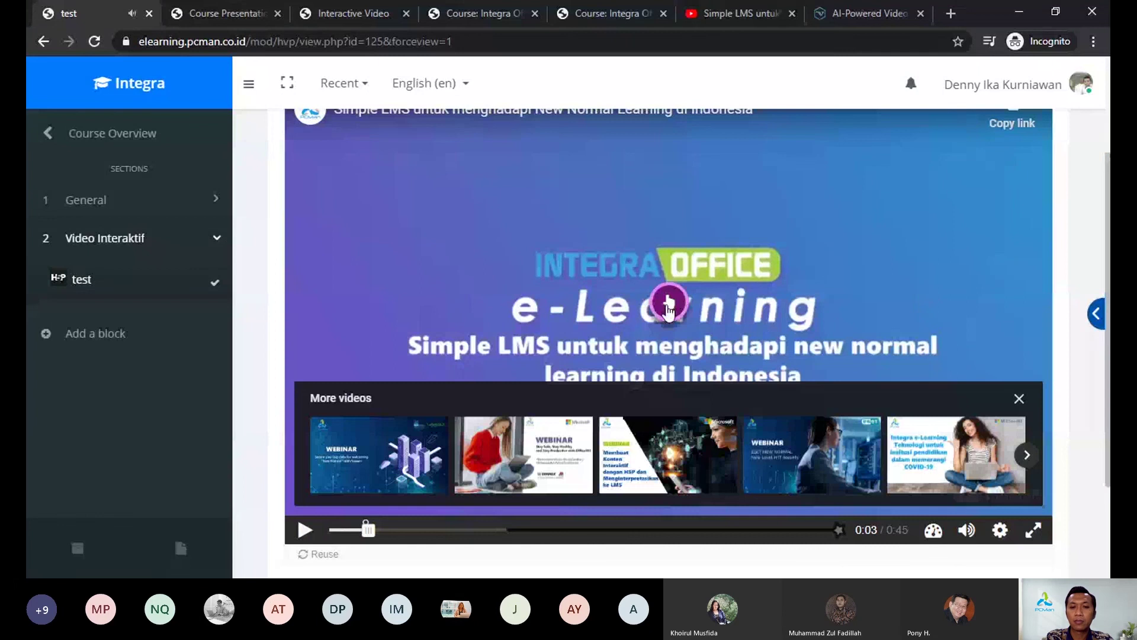
{"action": "left_click", "coordinate": [668, 303]}
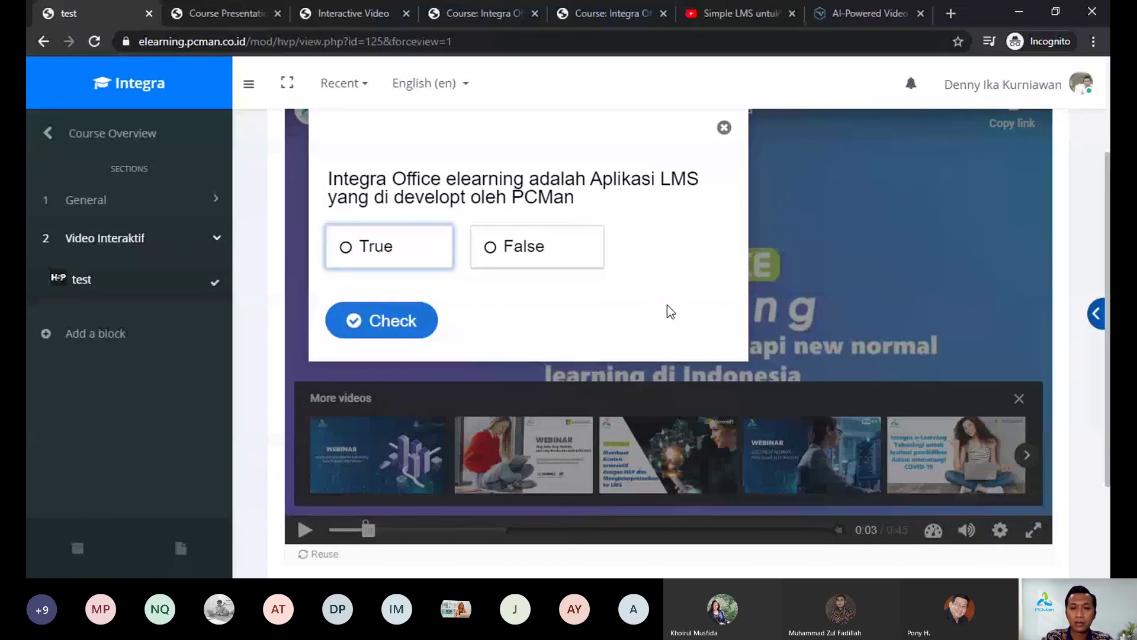
Step: Answer the question with False, check the answer, and continue the video
{"action": "scroll", "coordinate": [511, 201], "scroll_direction": "up", "scroll_amount": 1}
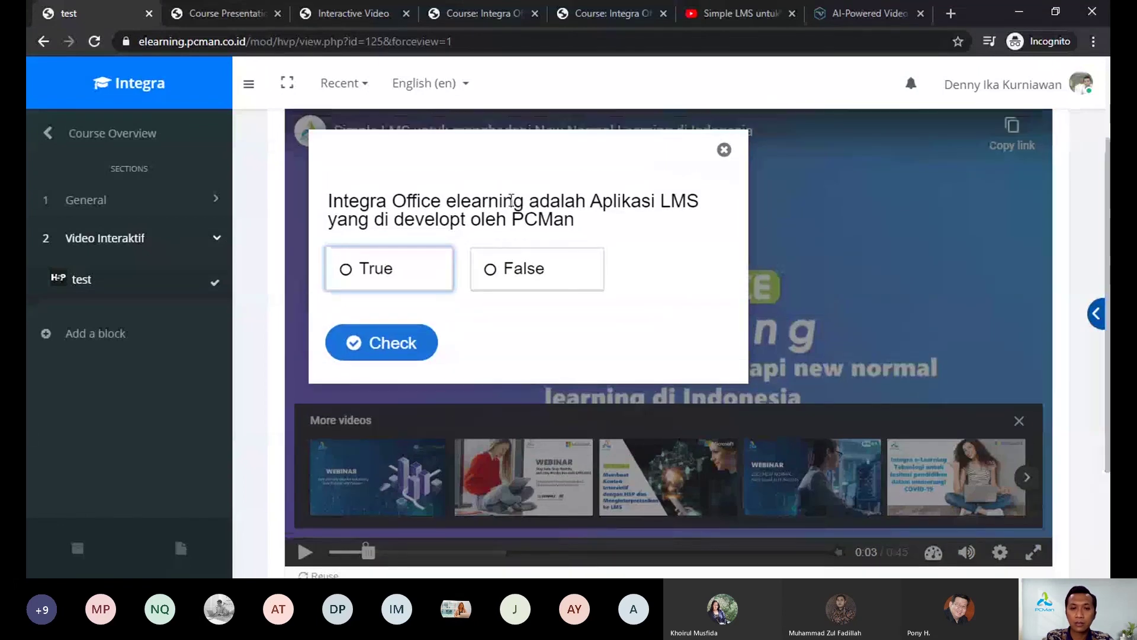
{"action": "left_click", "coordinate": [513, 271]}
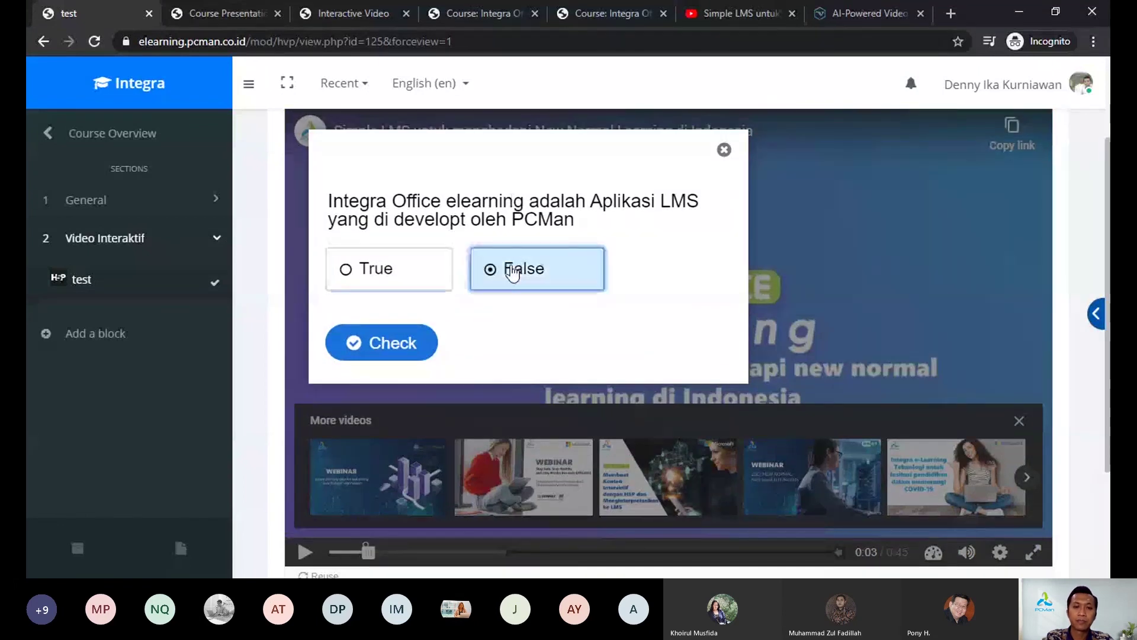
{"action": "left_click", "coordinate": [401, 344]}
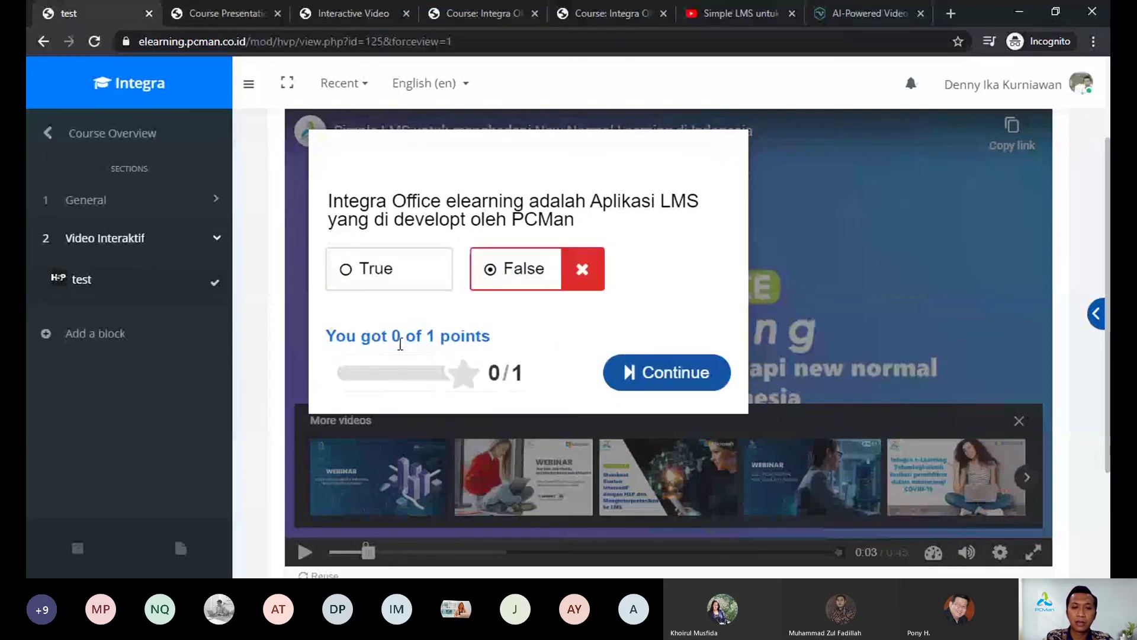
{"action": "left_click", "coordinate": [664, 383]}
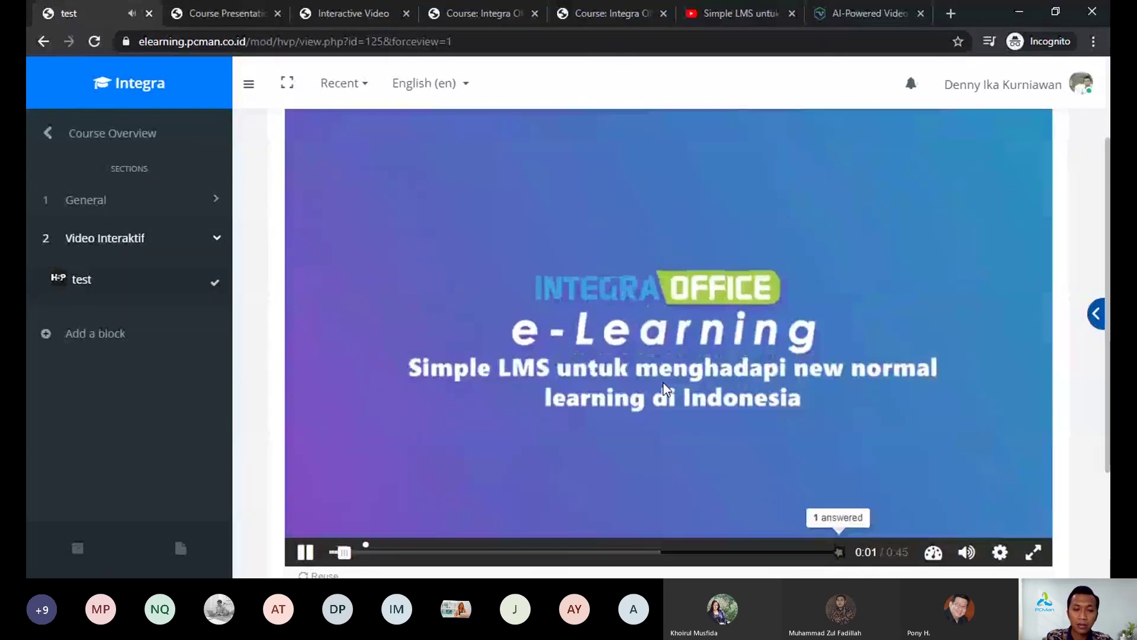
Step: Play the interactive video up to its question at 0:03 and return to the demo2 course page
{"action": "left_click", "coordinate": [667, 389]}
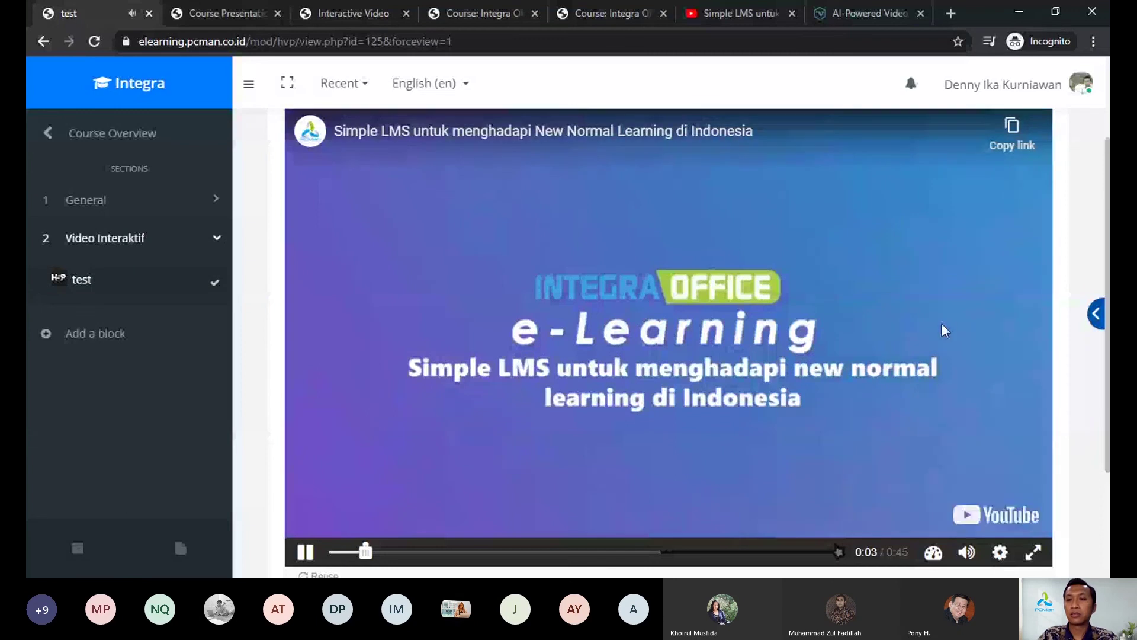
{"action": "scroll", "coordinate": [667, 403], "scroll_direction": "up", "scroll_amount": 2}
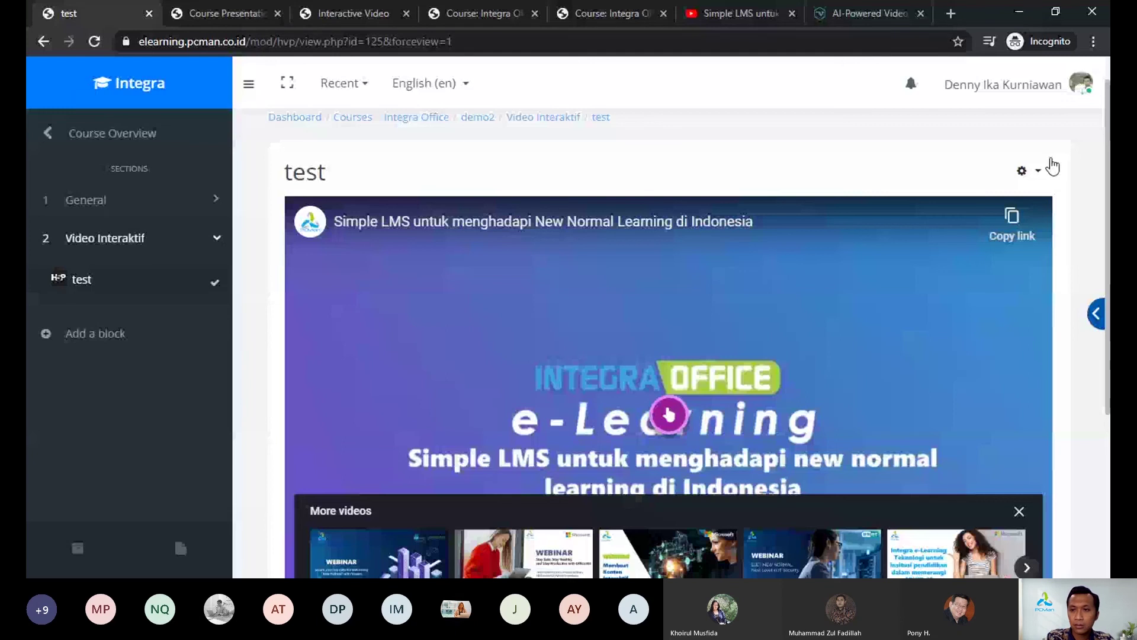
{"action": "left_click", "coordinate": [1037, 172]}
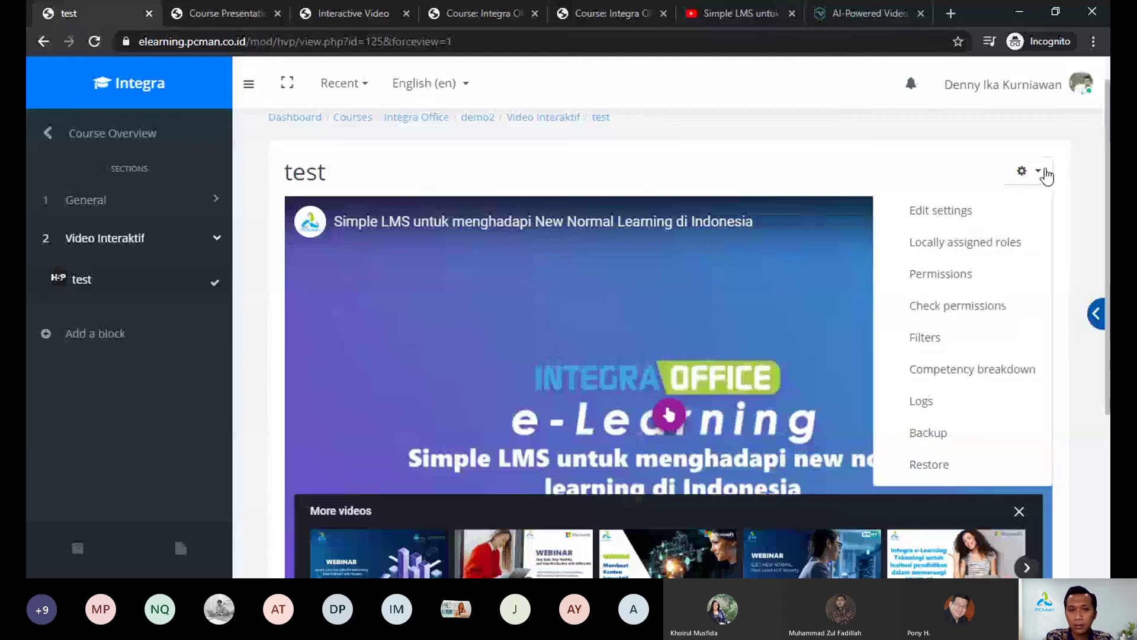
{"action": "left_click", "coordinate": [479, 117]}
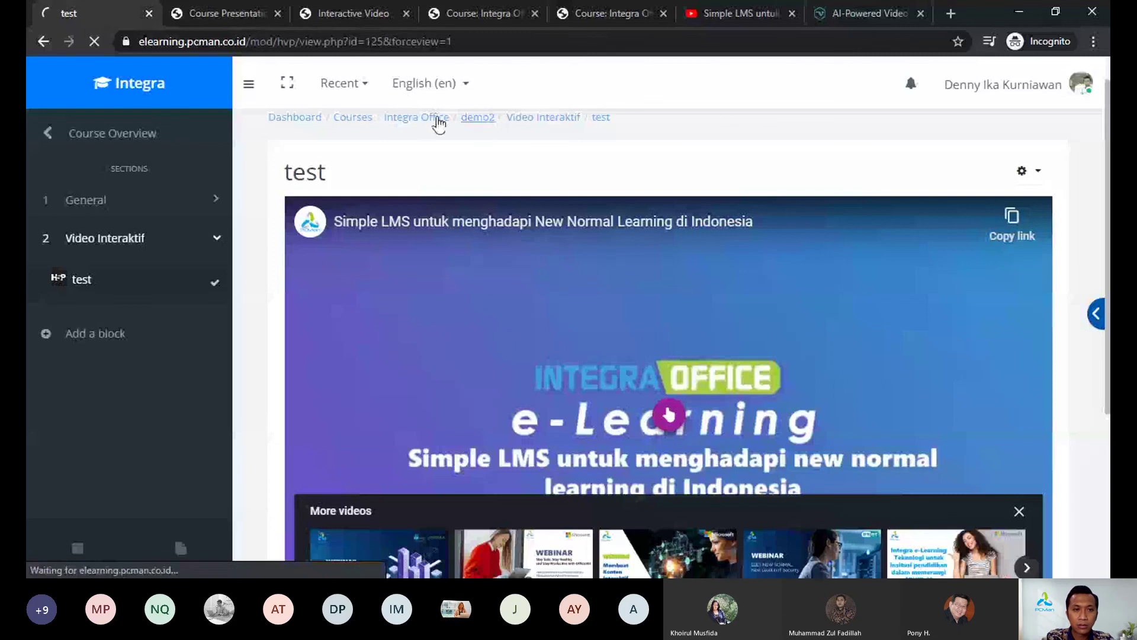
Step: Go from the open Course Presentation activity to its Risk Assessment course and open the full course administration page at the Reports section
{"action": "left_click", "coordinate": [225, 11]}
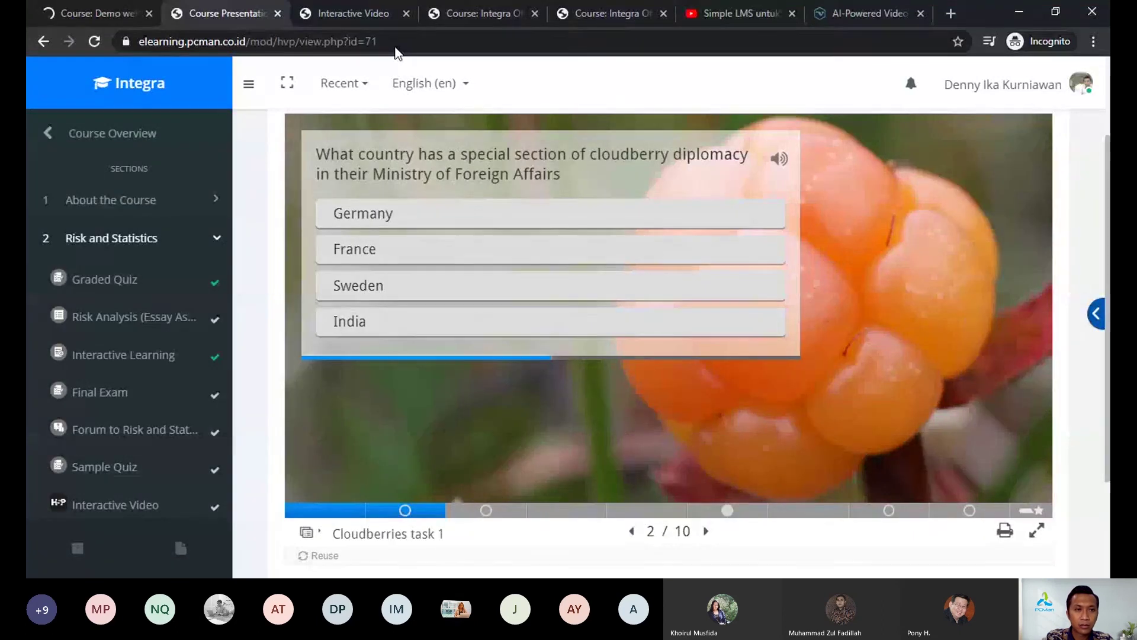
{"action": "left_click", "coordinate": [53, 136]}
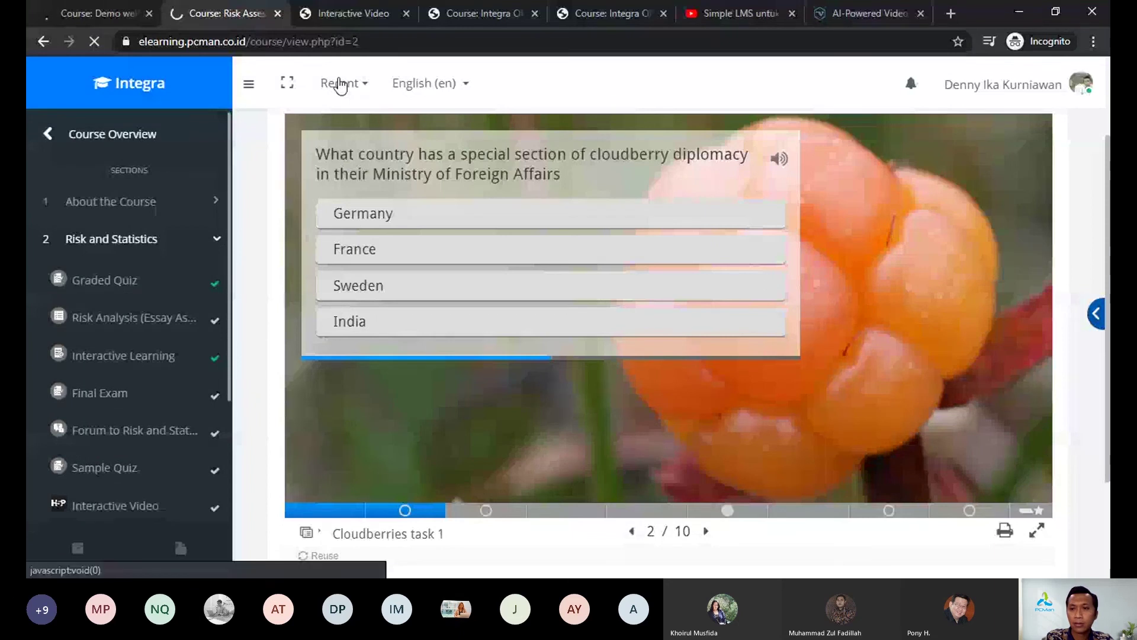
{"action": "left_click", "coordinate": [1043, 144]}
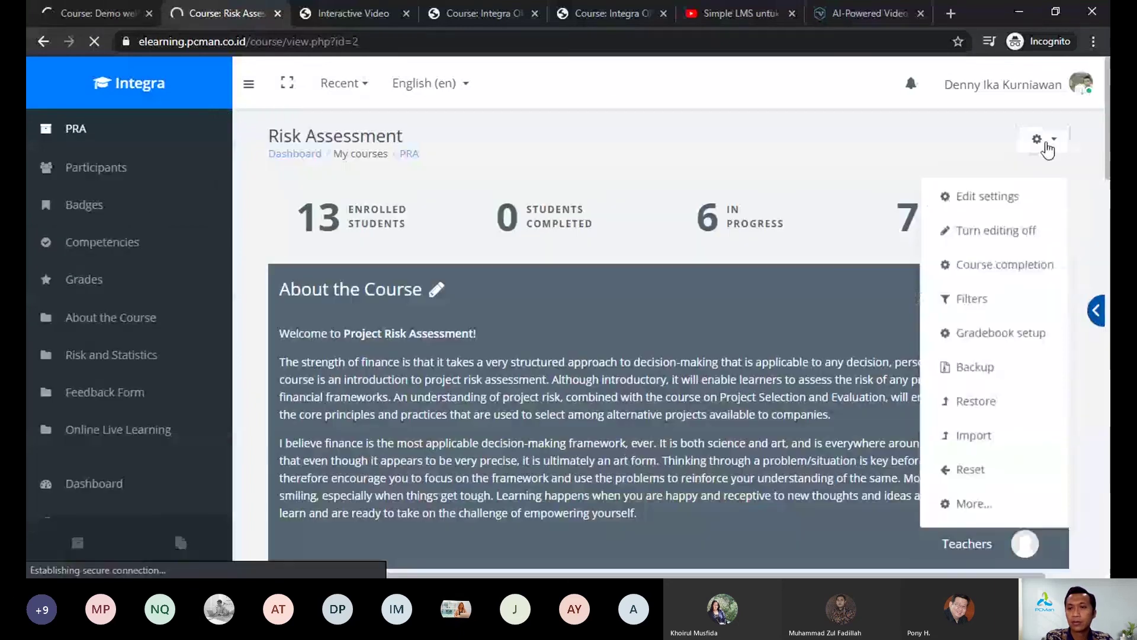
{"action": "left_click", "coordinate": [1051, 145]}
{"action": "left_click", "coordinate": [1054, 144]}
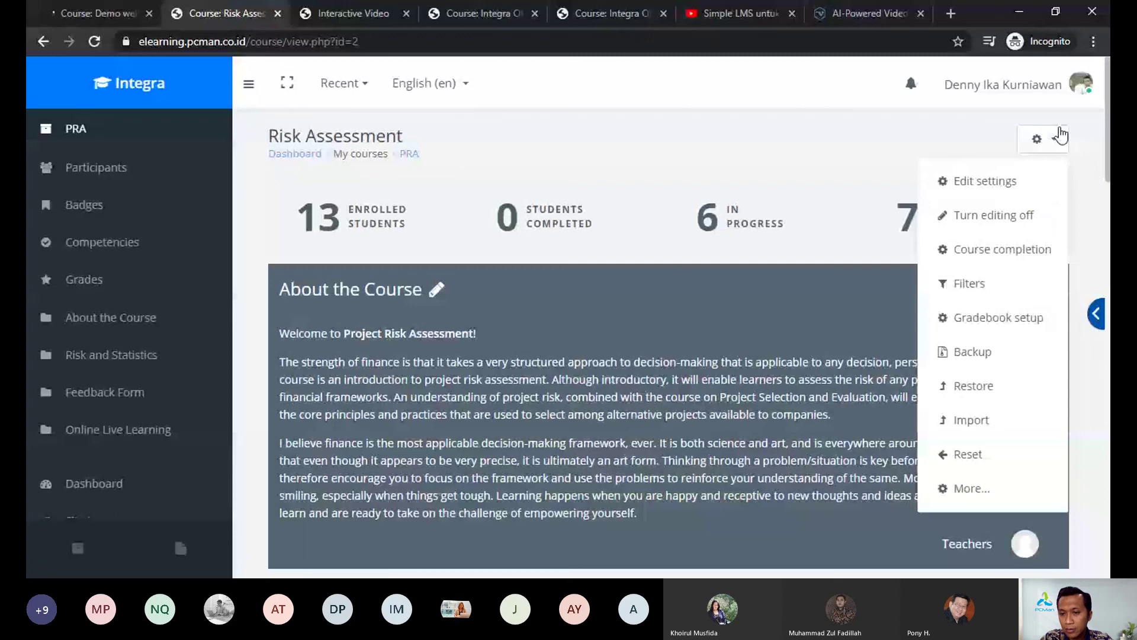
{"action": "left_click", "coordinate": [970, 487]}
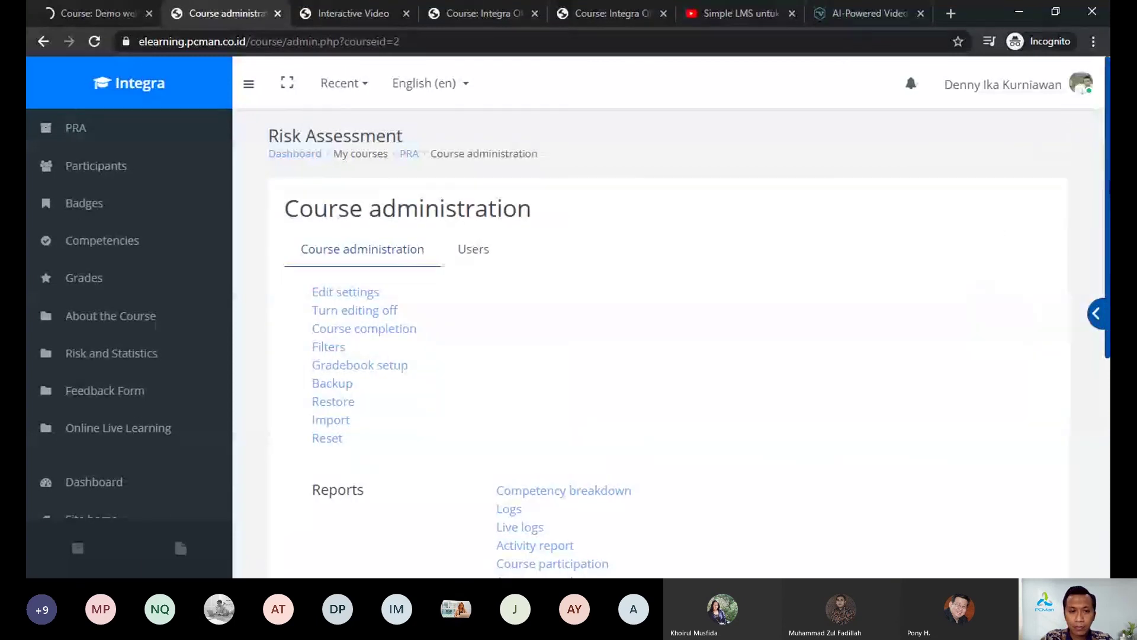
{"action": "scroll", "coordinate": [442, 269], "scroll_direction": "down", "scroll_amount": 2}
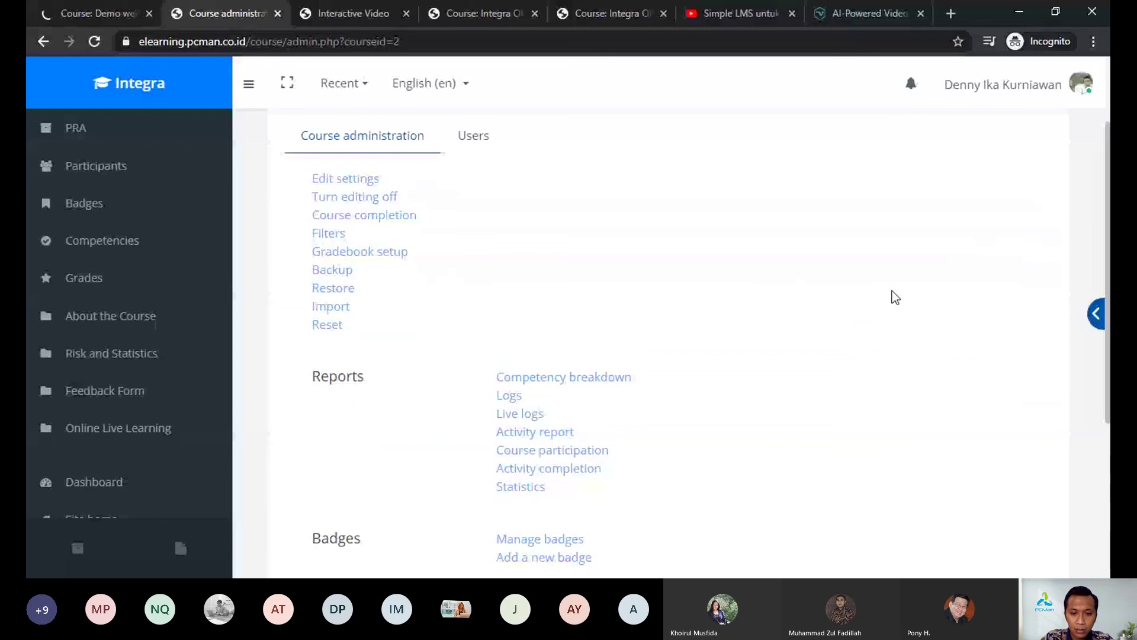
{"action": "scroll", "coordinate": [1031, 268], "scroll_direction": "down", "scroll_amount": 3}
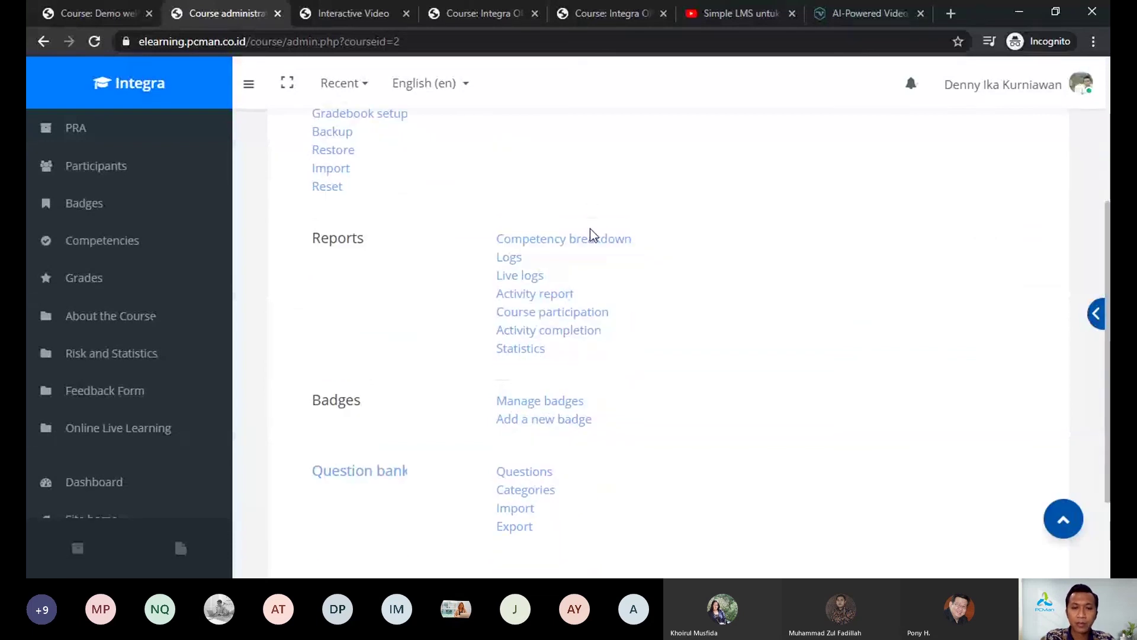